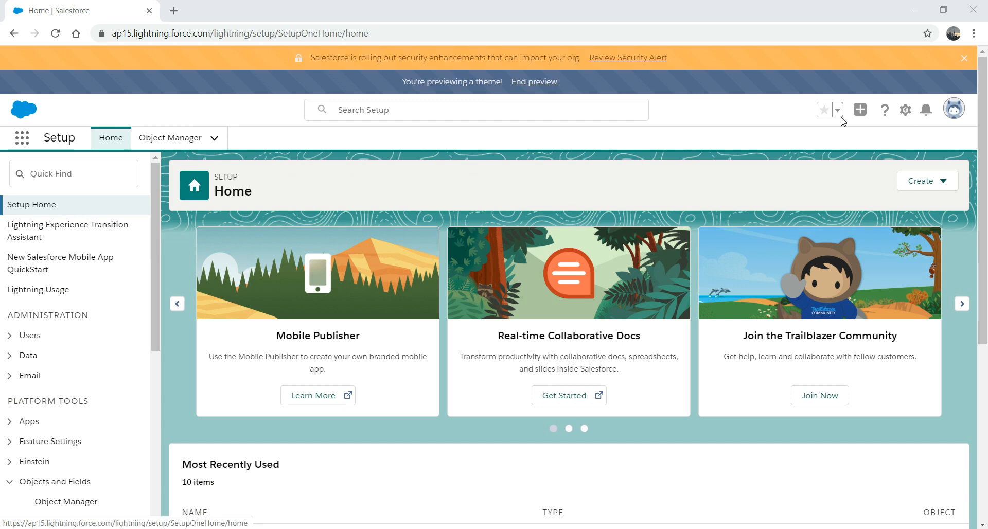
Step: Find Object Manager in Setup by searching for "objec" and open it
left_click(905, 111)
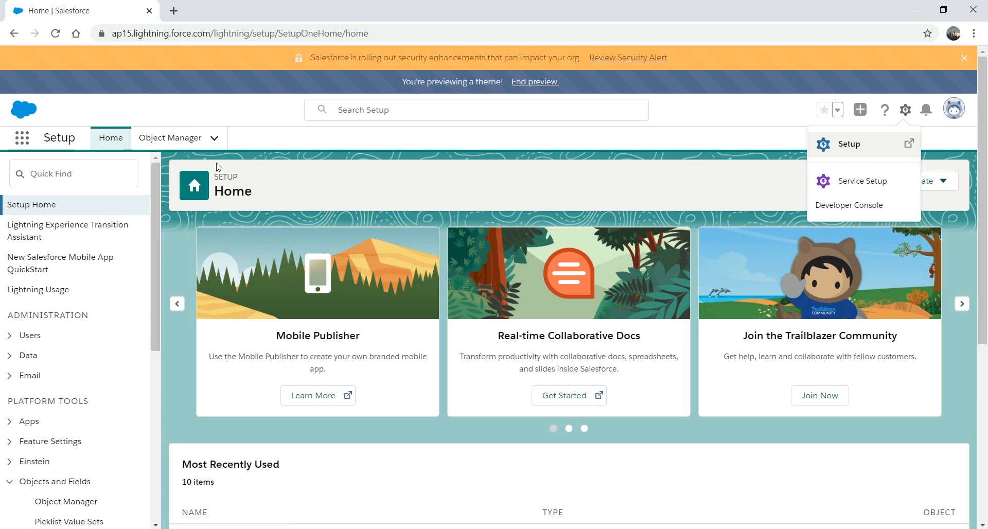
left_click(269, 140)
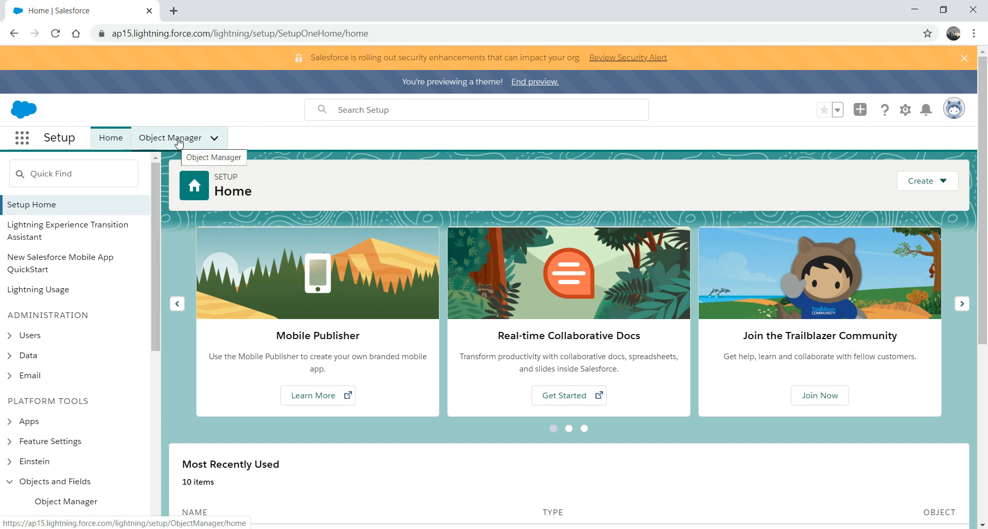
left_click(67, 175)
type("ob")
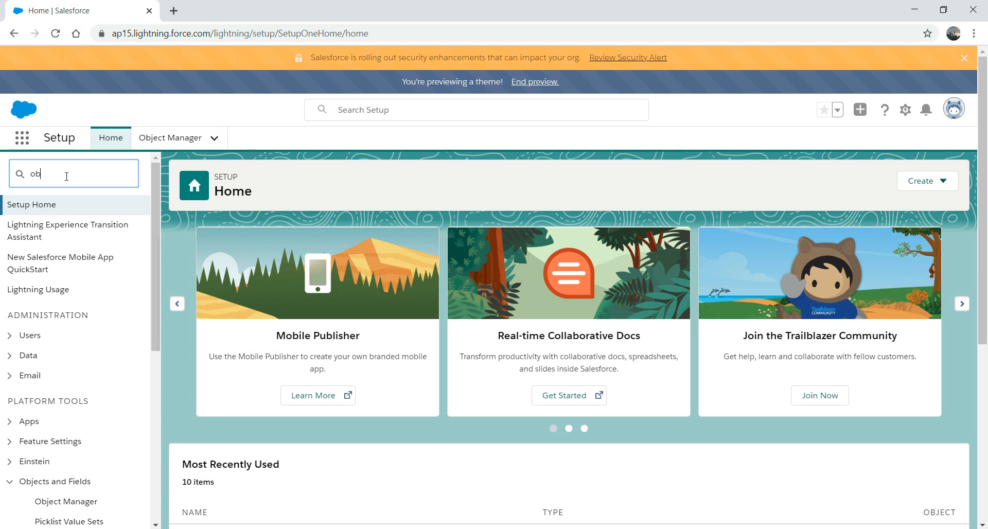
type("jec")
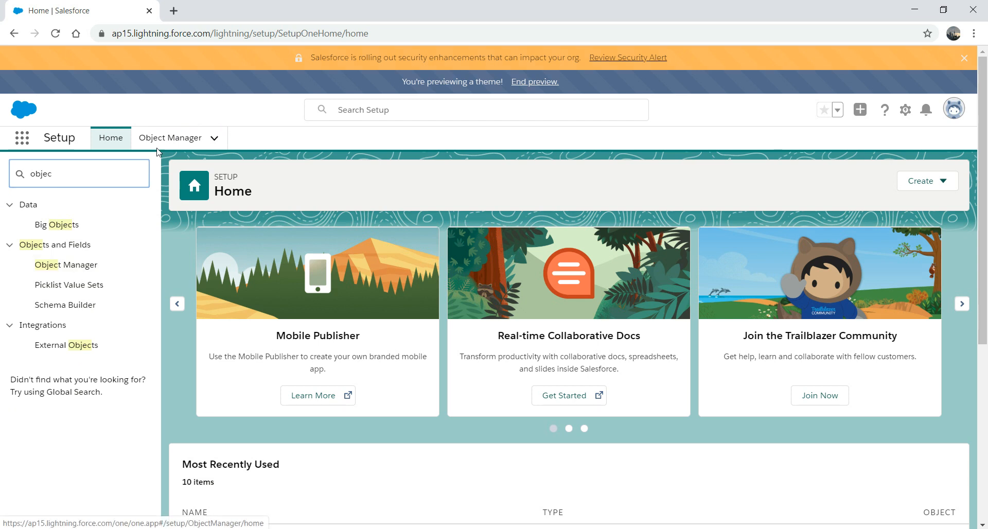
left_click(73, 272)
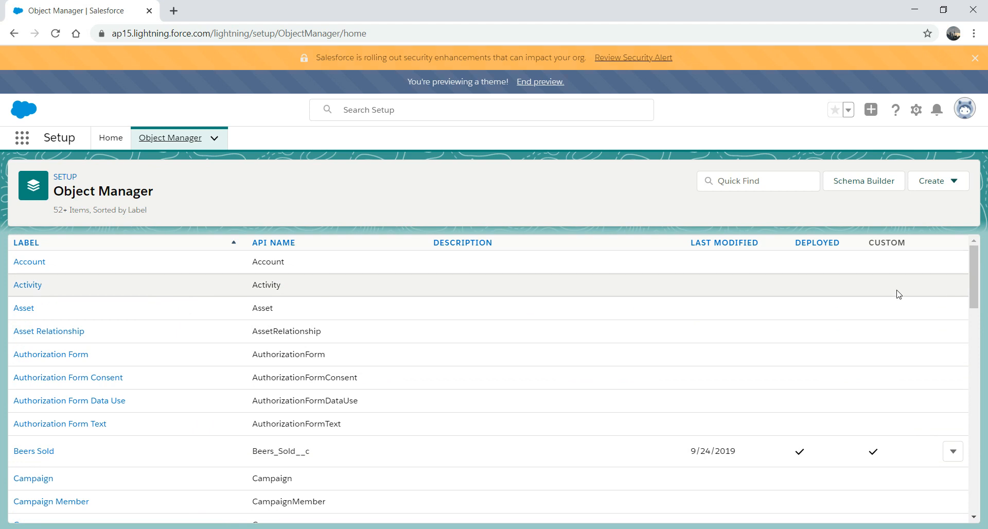
Step: Open the Account object and show its Fields & Relationships list
left_click_drag(973, 257, 987, 242)
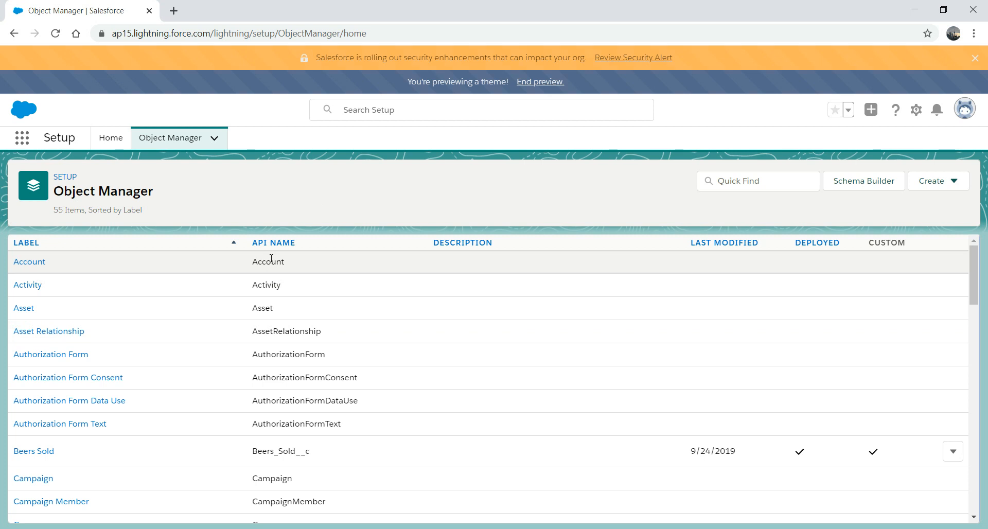
left_click(39, 263)
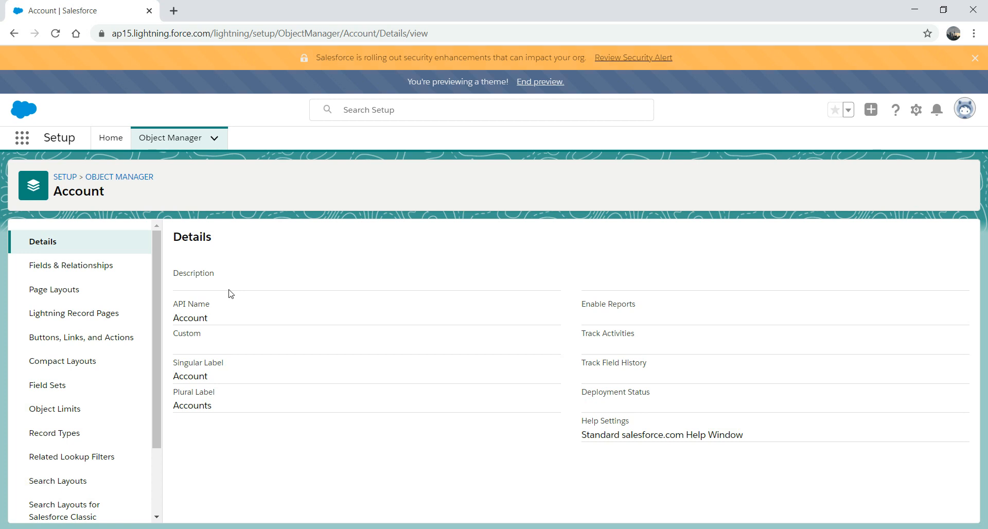
left_click(84, 273)
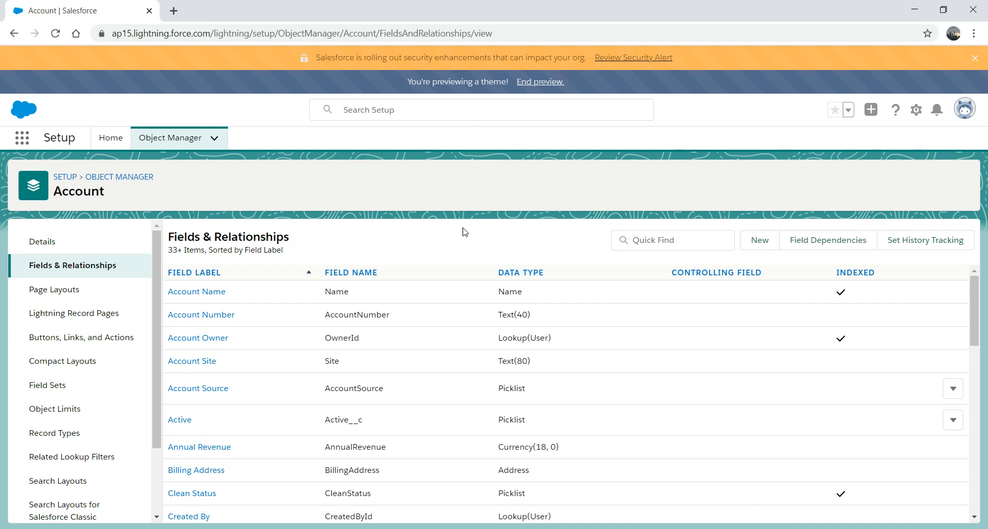
Step: Search the Account fields for "add" and for "name", and open the Account Name field's details
left_click_drag(974, 295, 984, 272)
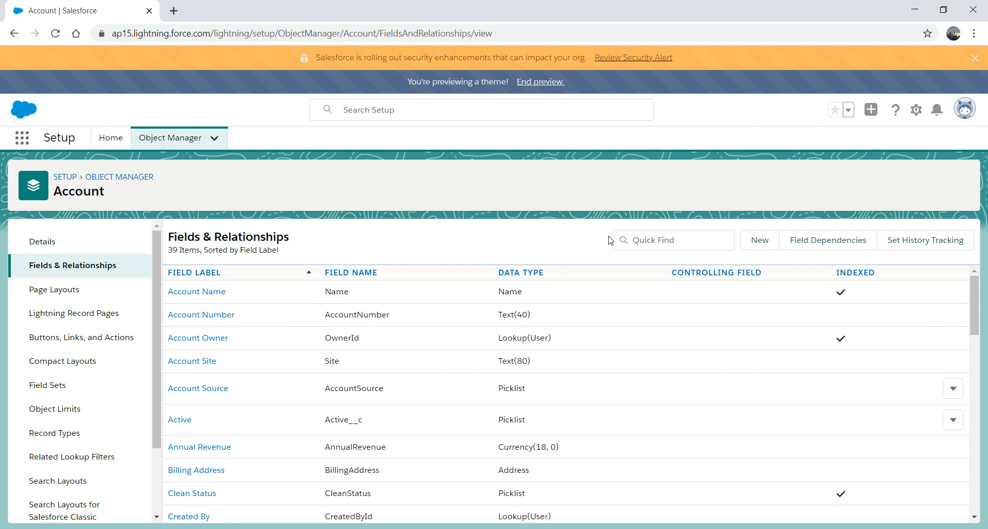
left_click(666, 241)
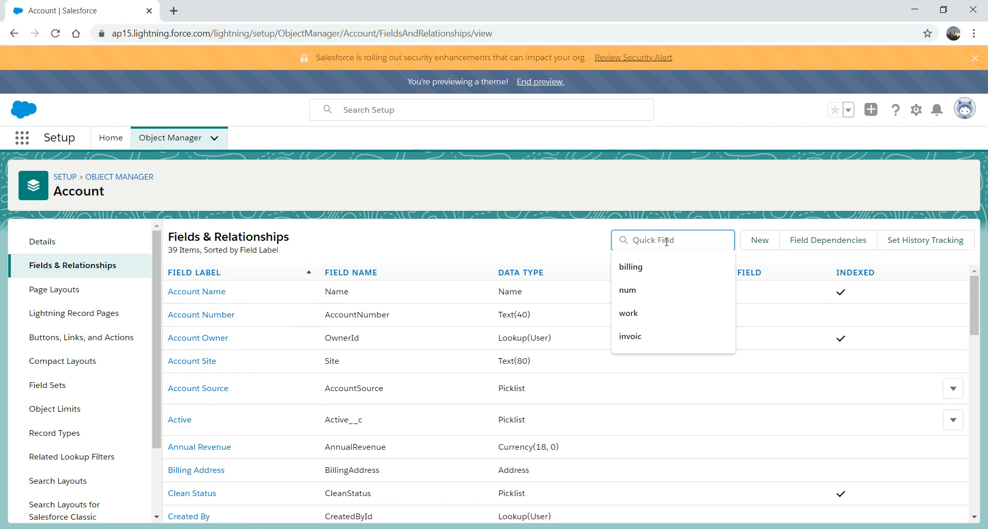
type("add")
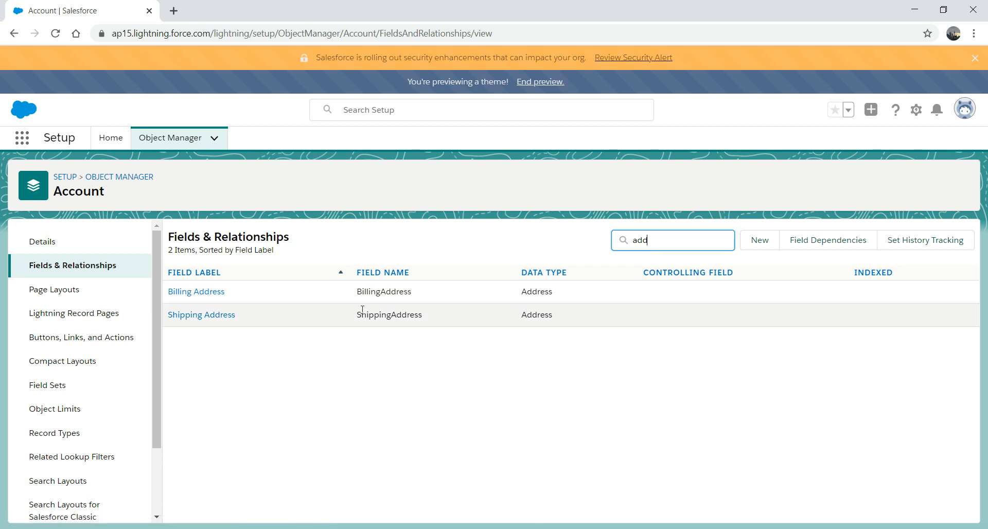
key("BackSpace")
key("BackSpace")
key("BackSpace")
type("name")
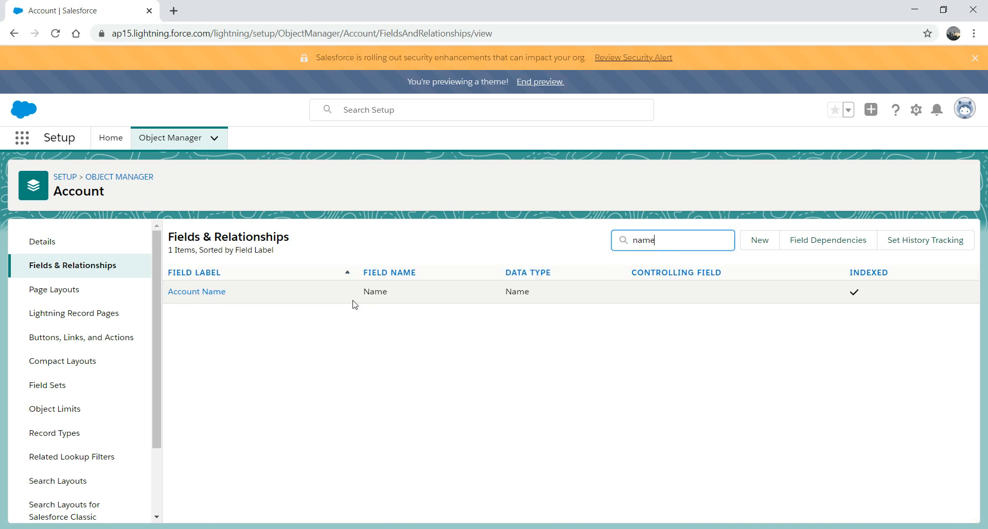
left_click(211, 294)
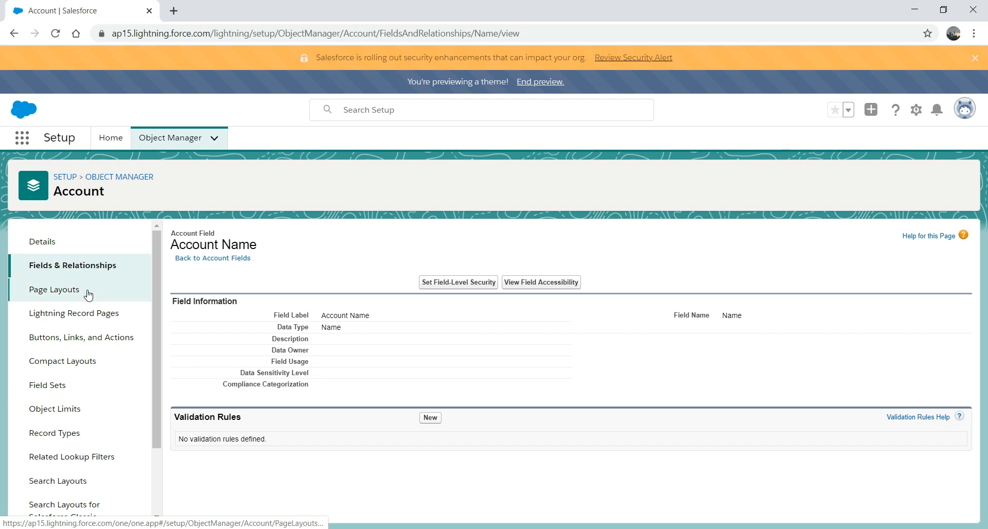
Step: Return to the Account fields list, search it for "type", and clear the search
left_click(87, 269)
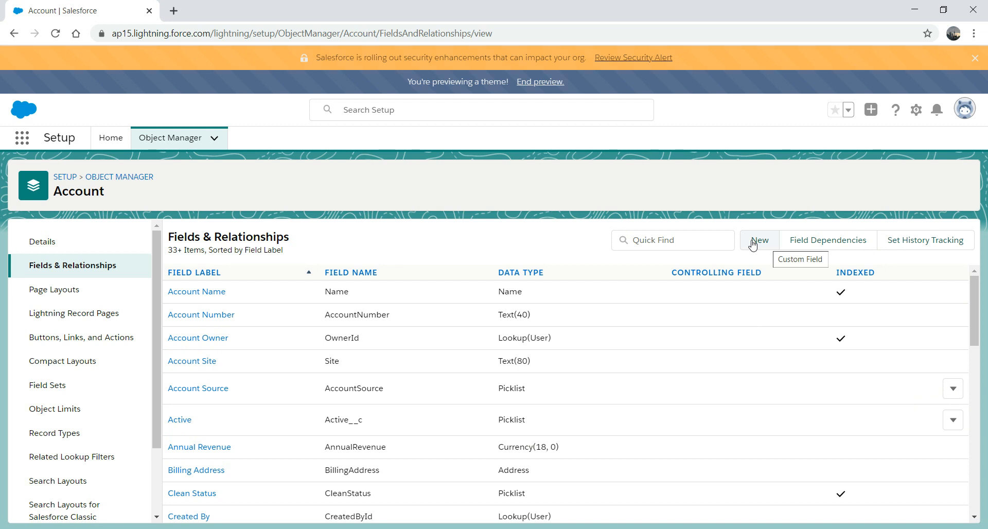
left_click(667, 239)
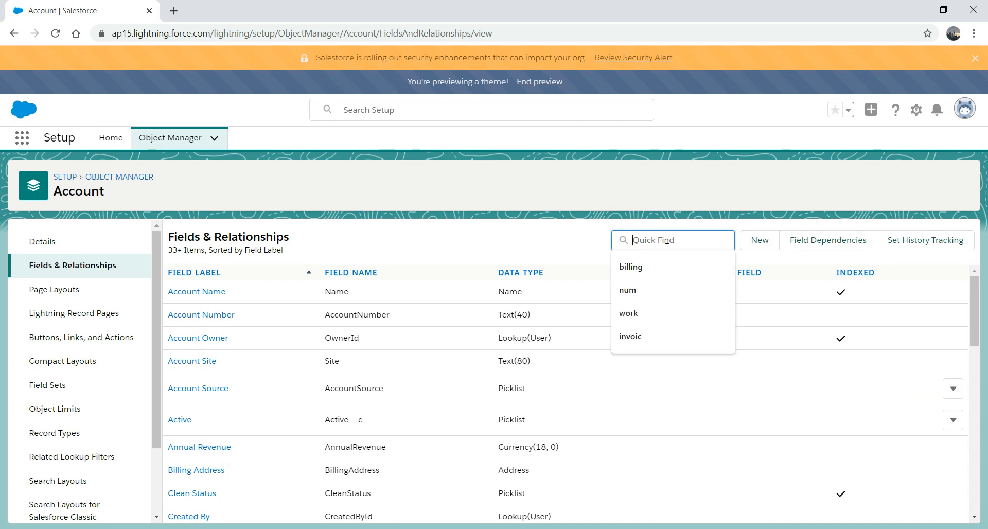
type("type")
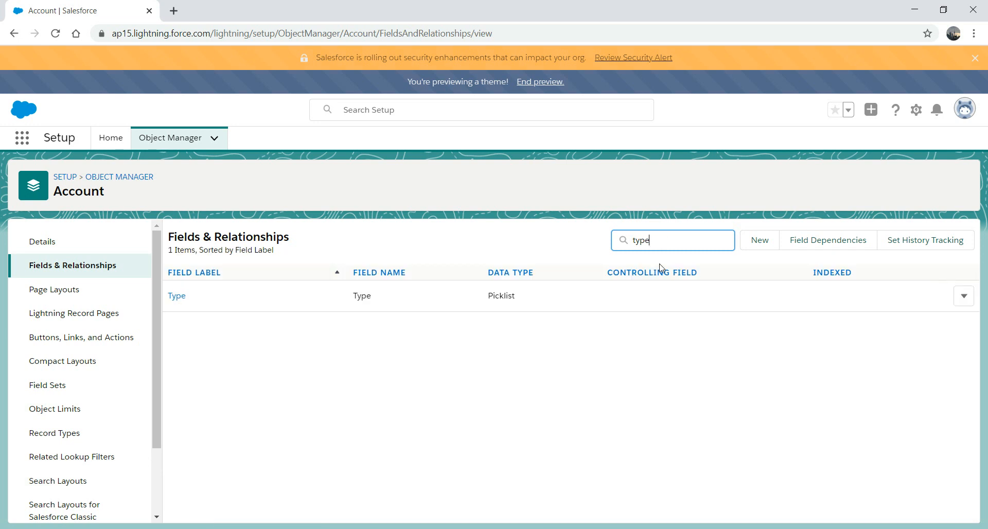
key("BackSpace")
key("BackSpace")
key("BackSpace")
key("BackSpace")
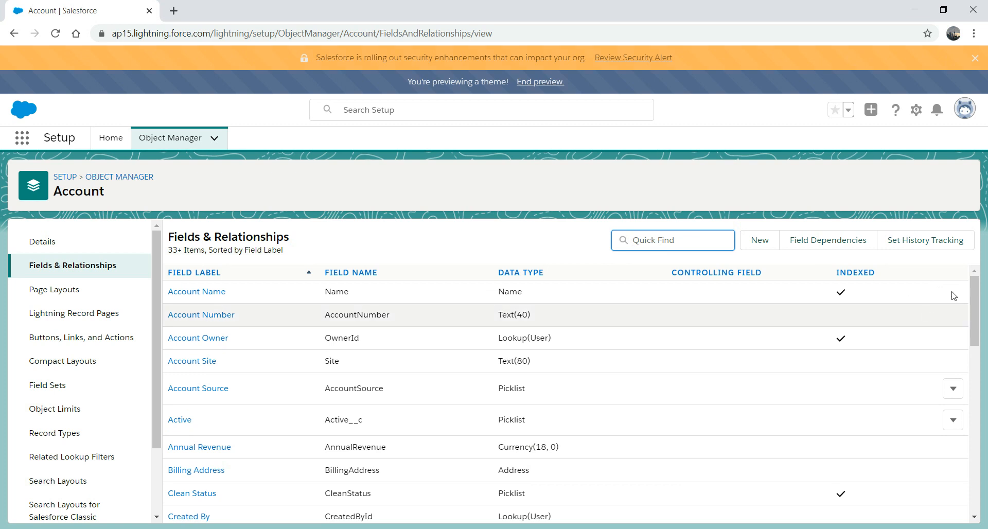
Step: Search the Account fields for "ratingD" and clear the search
left_click_drag(973, 302, 976, 276)
left_click(672, 239)
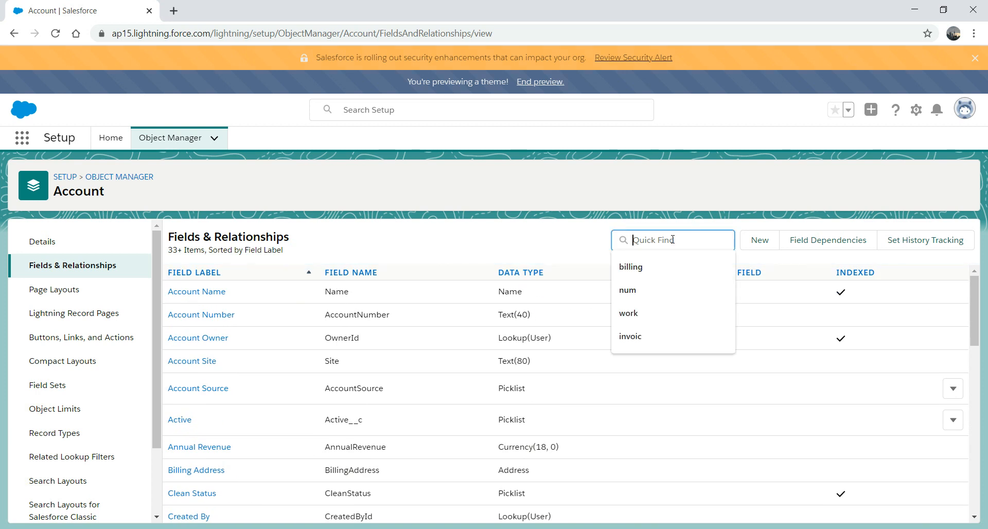
type("ra")
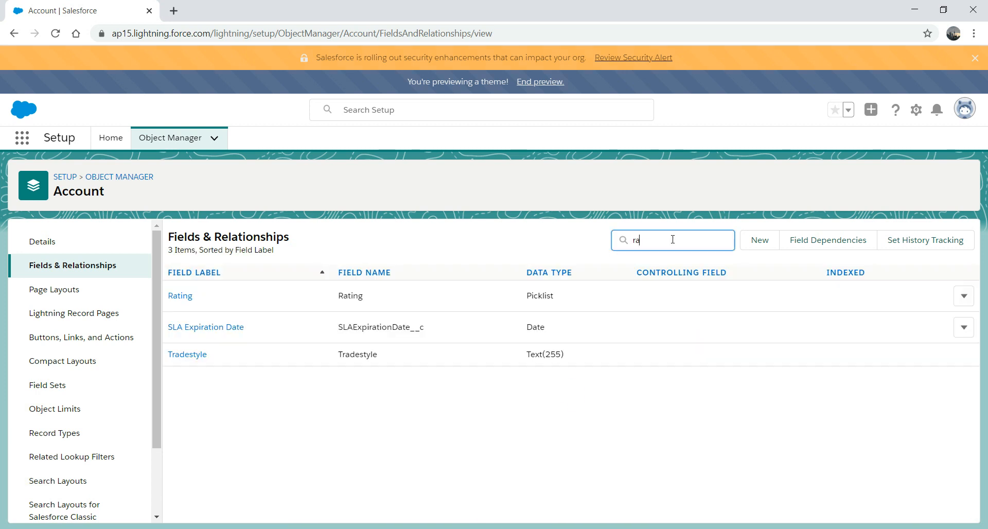
type("tingD")
key("BackSpace")
key("BackSpace")
key("BackSpace")
key("BackSpace")
key("BackSpace")
key("BackSpace")
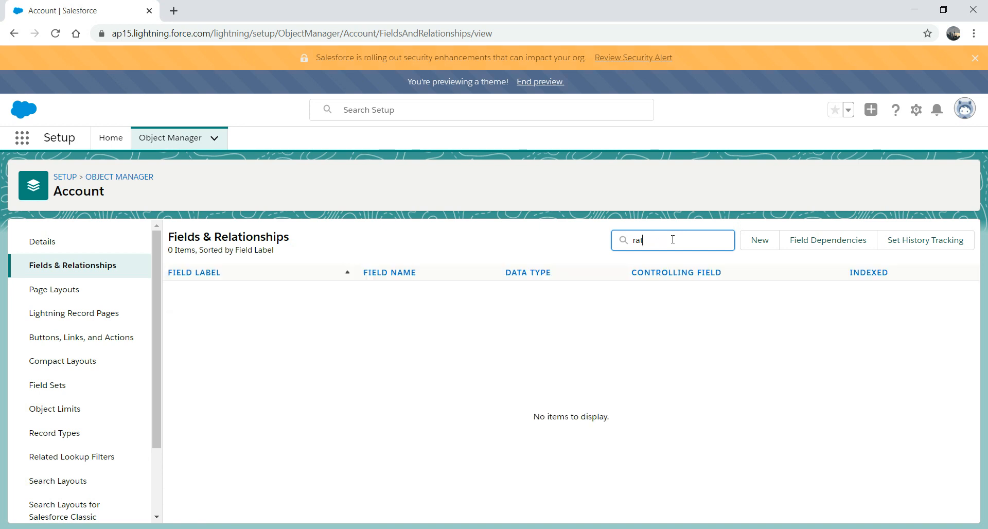
key("BackSpace")
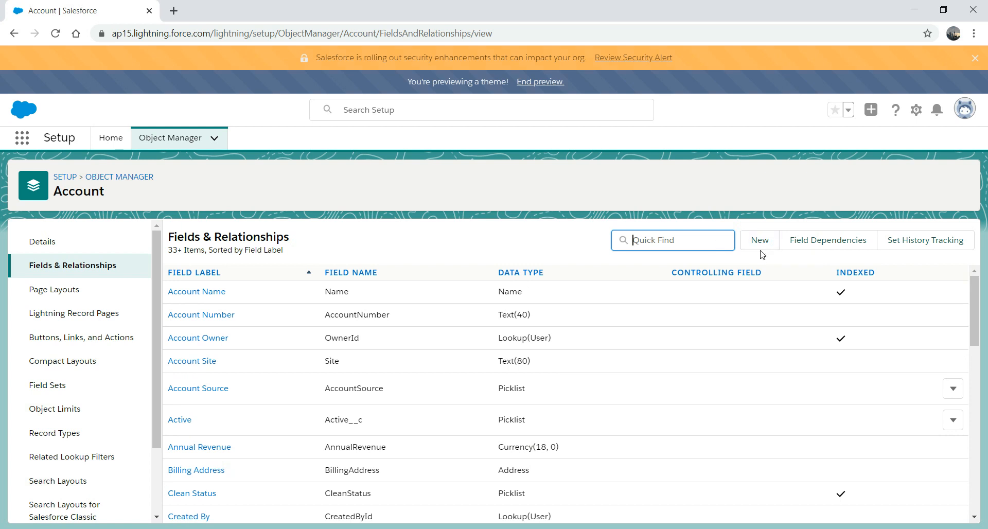
Step: Start a new custom field on Account with the Date data type and continue to the field details
left_click(760, 242)
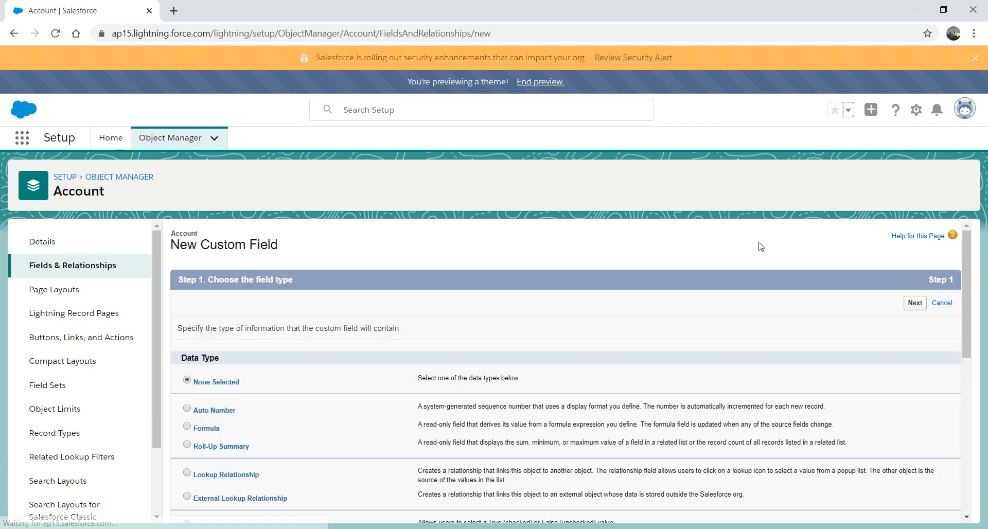
left_click_drag(967, 273, 933, 399)
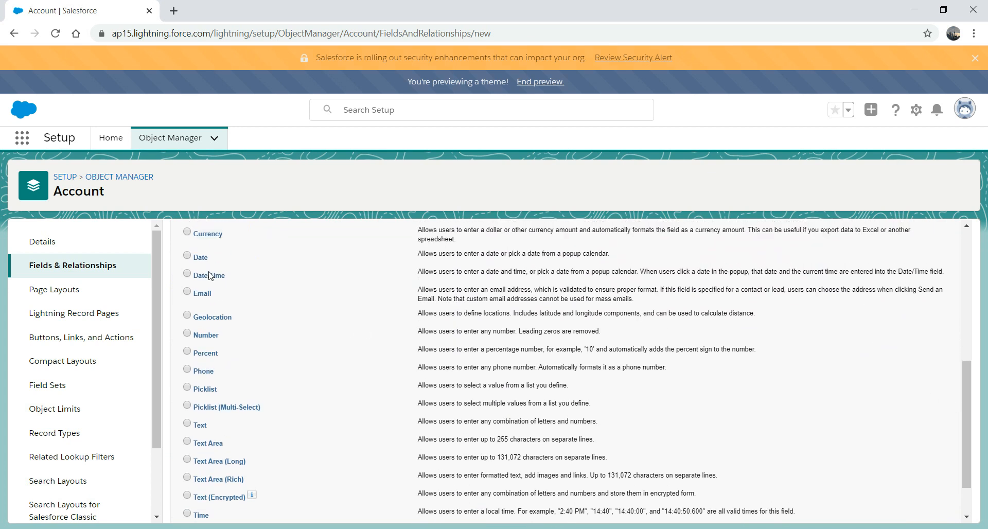
left_click(188, 256)
left_click_drag(963, 406, 968, 337)
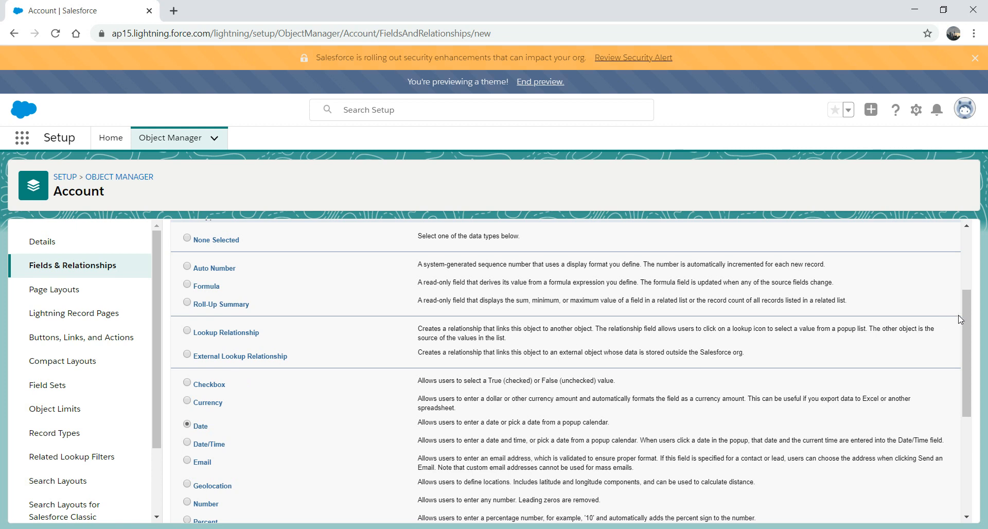
left_click_drag(966, 312, 950, 376)
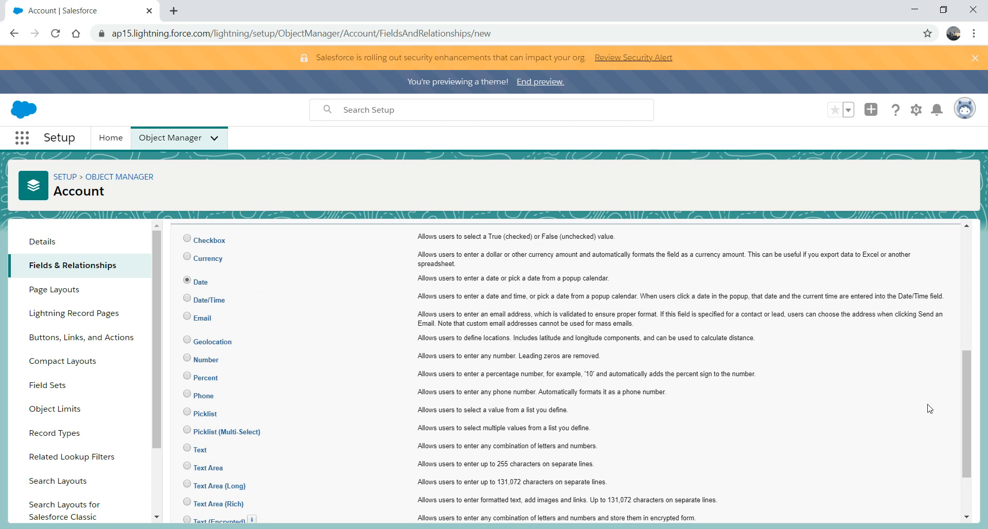
left_click_drag(964, 387, 965, 422)
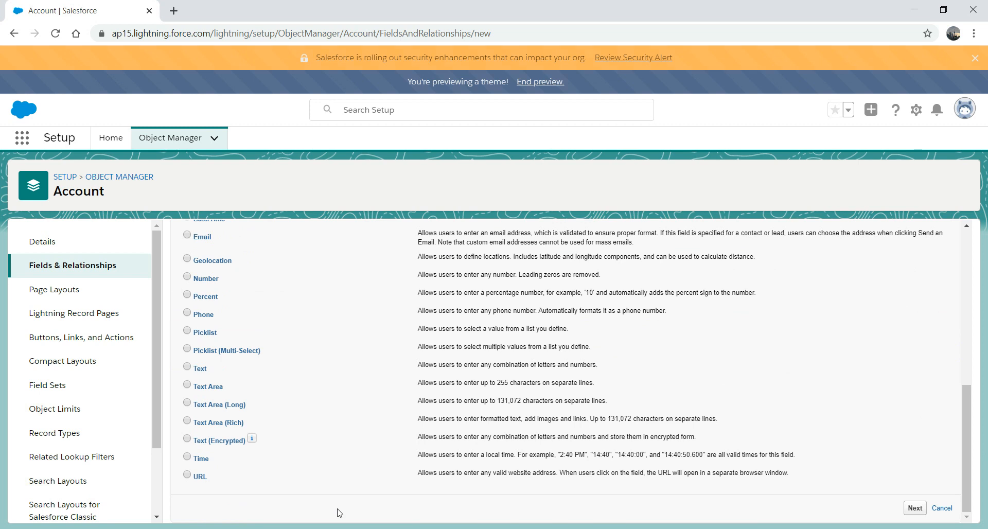
left_click_drag(968, 407, 964, 301)
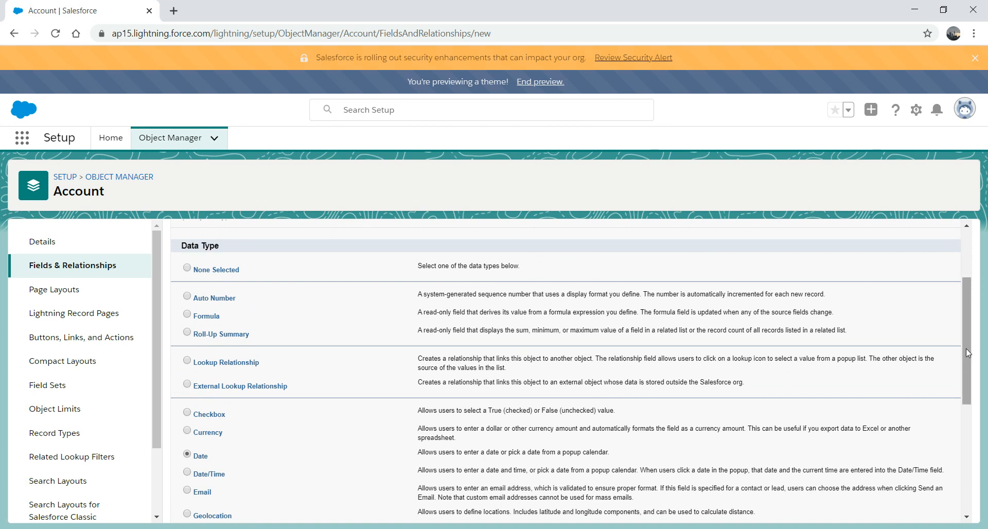
left_click_drag(965, 348, 951, 495)
left_click(914, 508)
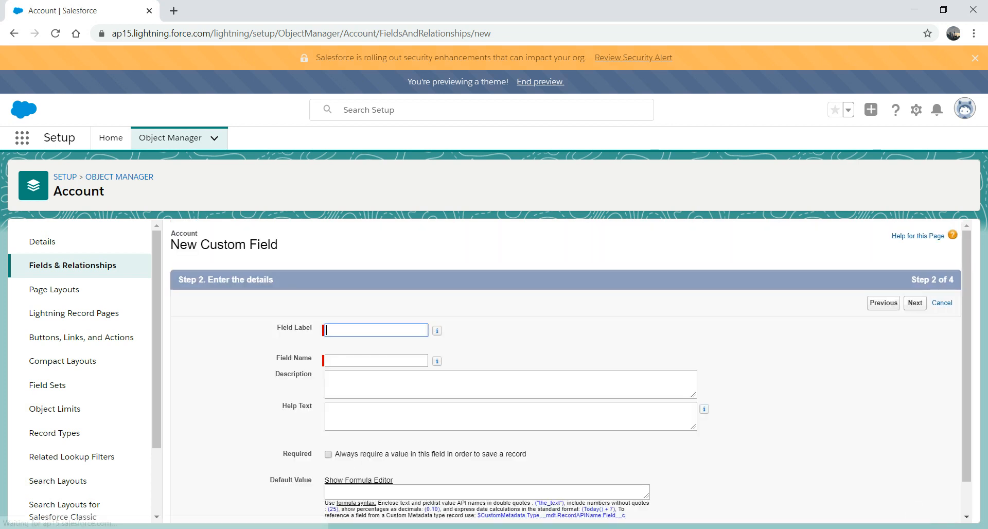
Step: Set the new date field's label and field name to RatingDate
type("Rating")
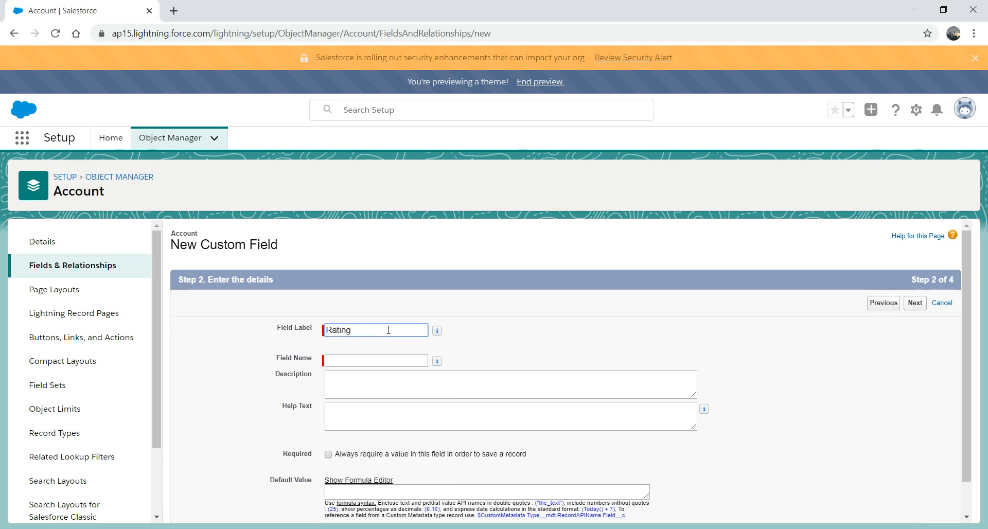
type("Date")
key("Tab")
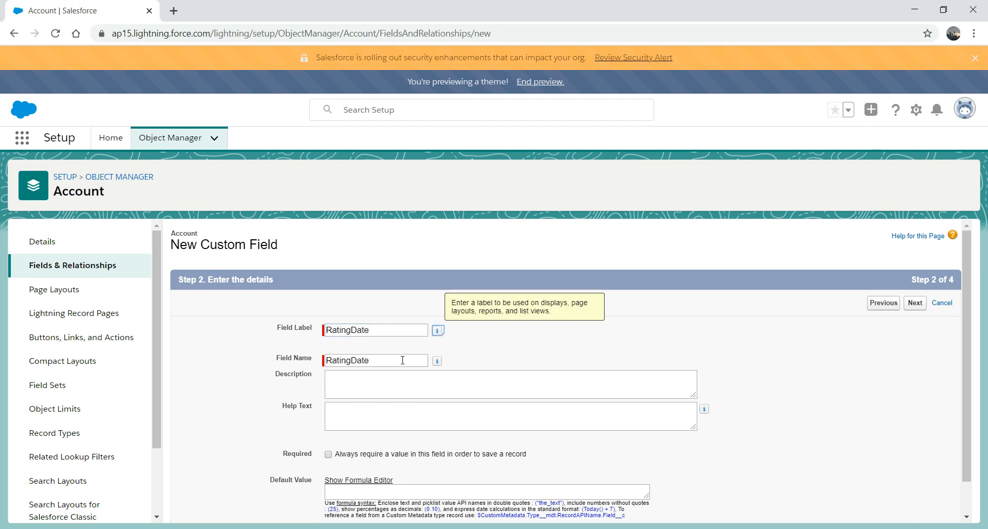
mouse_move(437, 363)
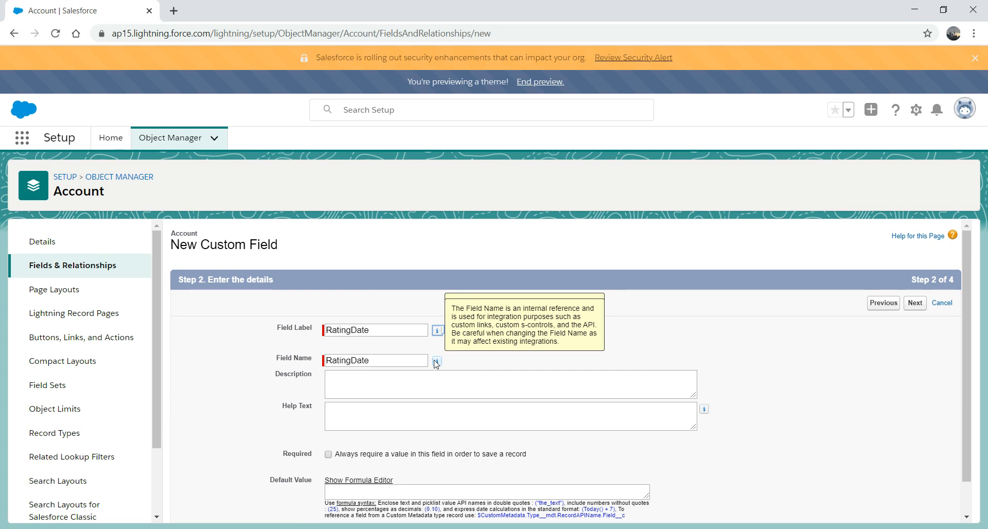
Step: Enter the help text "This is a rating date" for the field and continue to field-level security
left_click(384, 392)
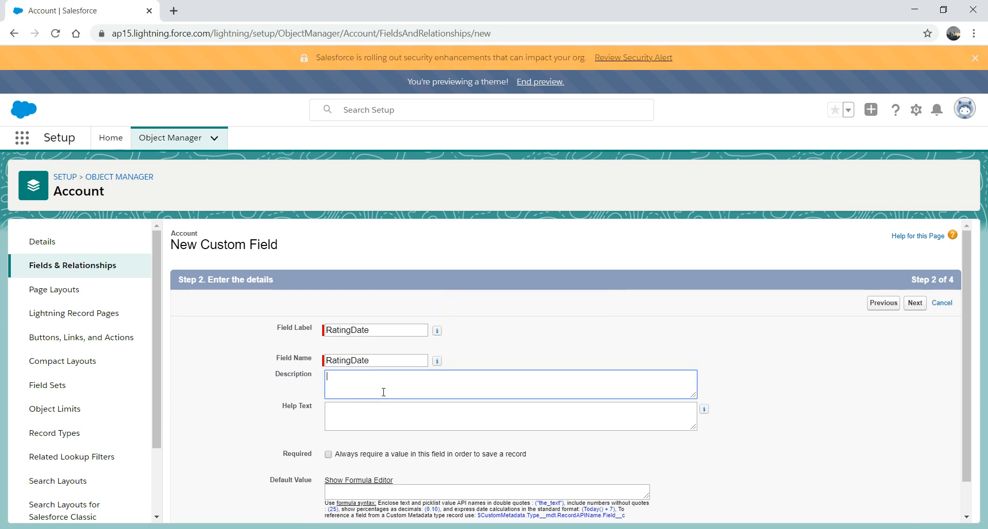
left_click(376, 411)
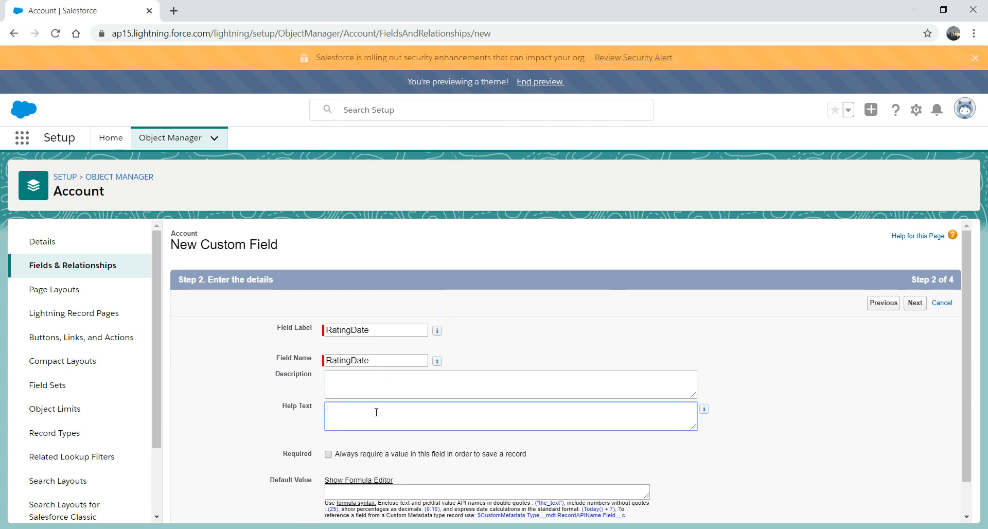
type("This is a rating date")
left_click_drag(962, 349, 959, 391)
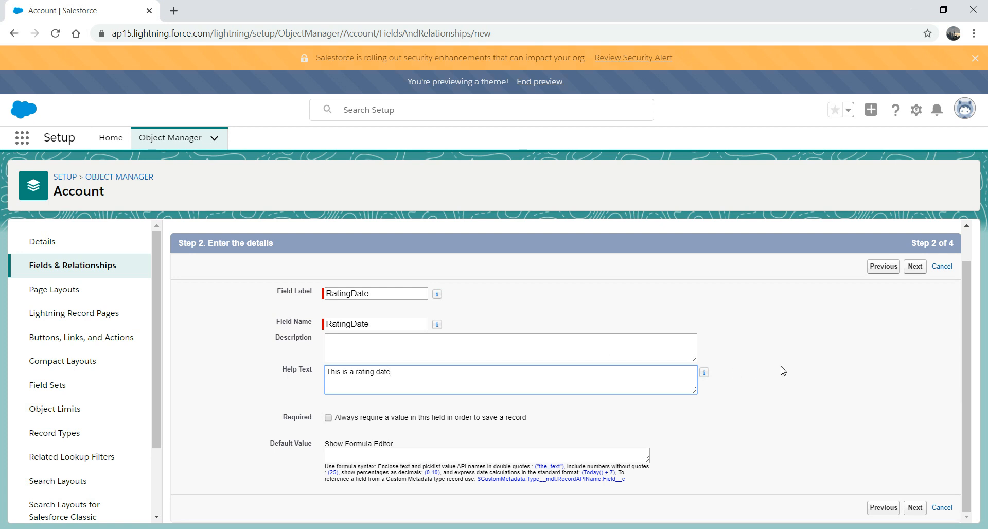
left_click(916, 508)
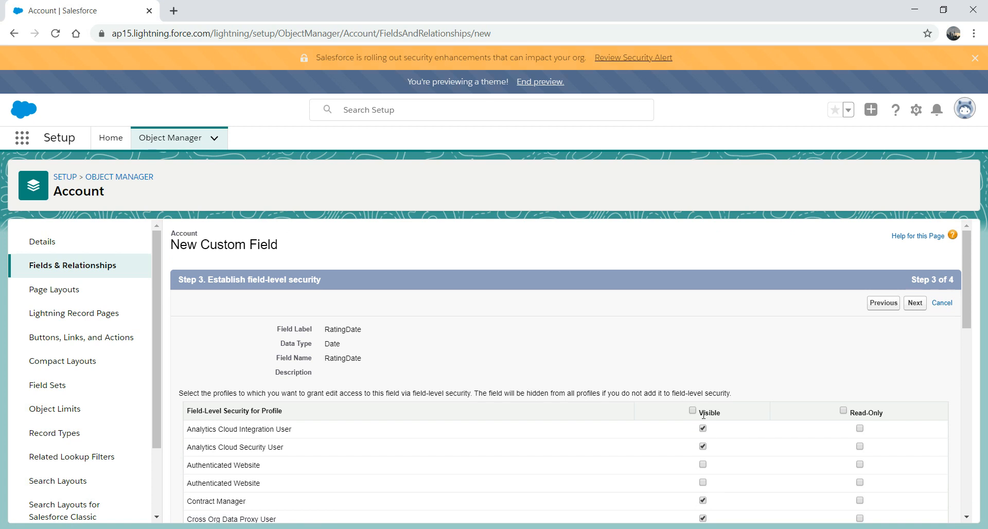
Step: Save the RatingDate field with the default field-level security and all four Account page layouts, and search the Account fields for "rati"
mouse_move(972, 309)
left_mouse_down()
mouse_move(970, 378)
mouse_move(974, 292)
left_mouse_up()
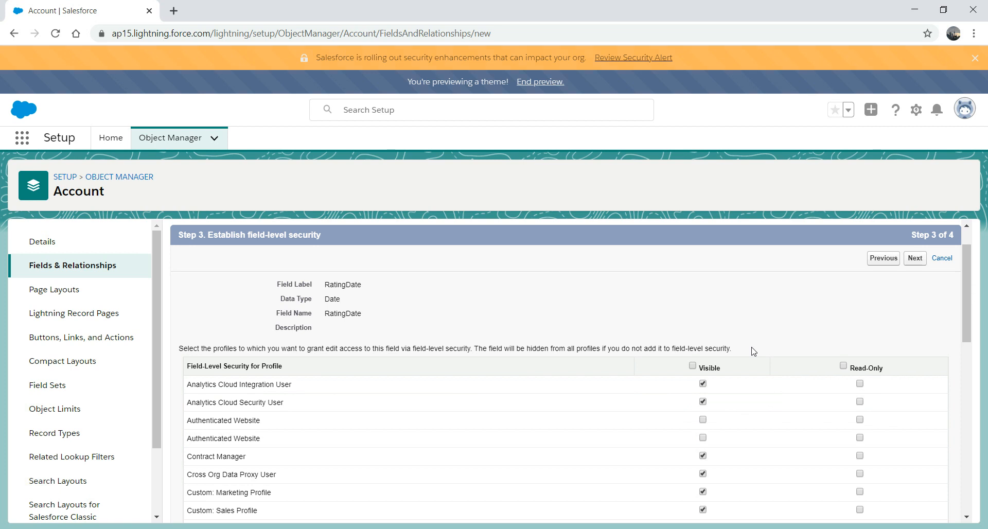
left_click_drag(961, 304, 963, 488)
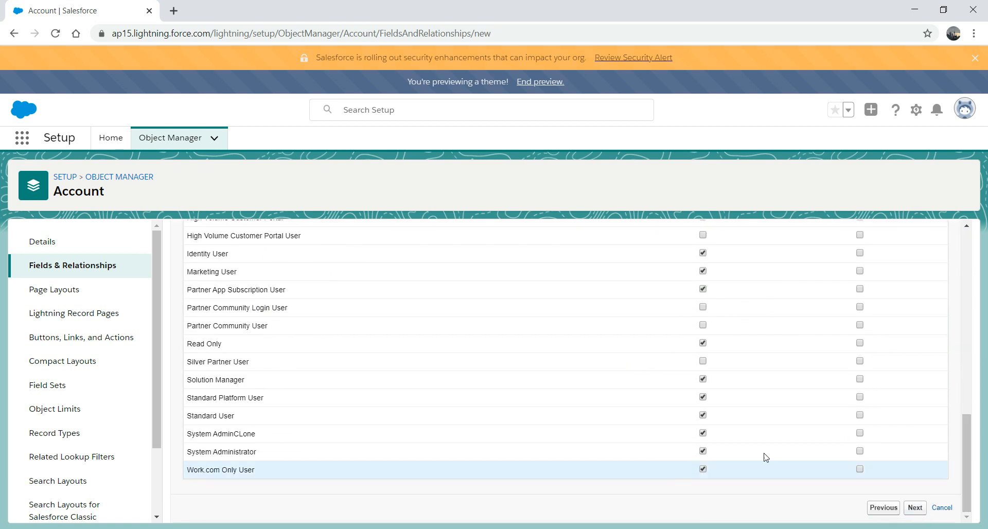
left_click(915, 509)
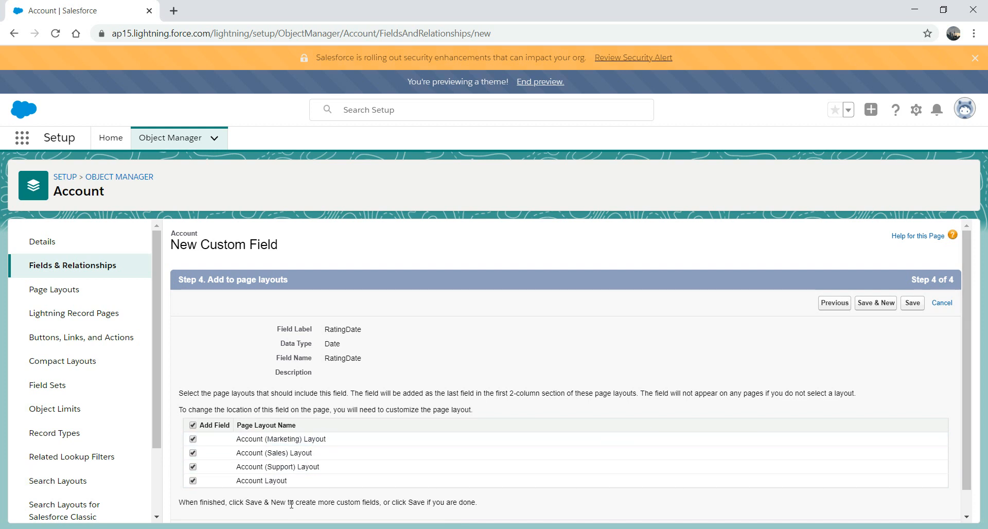
left_click(920, 307)
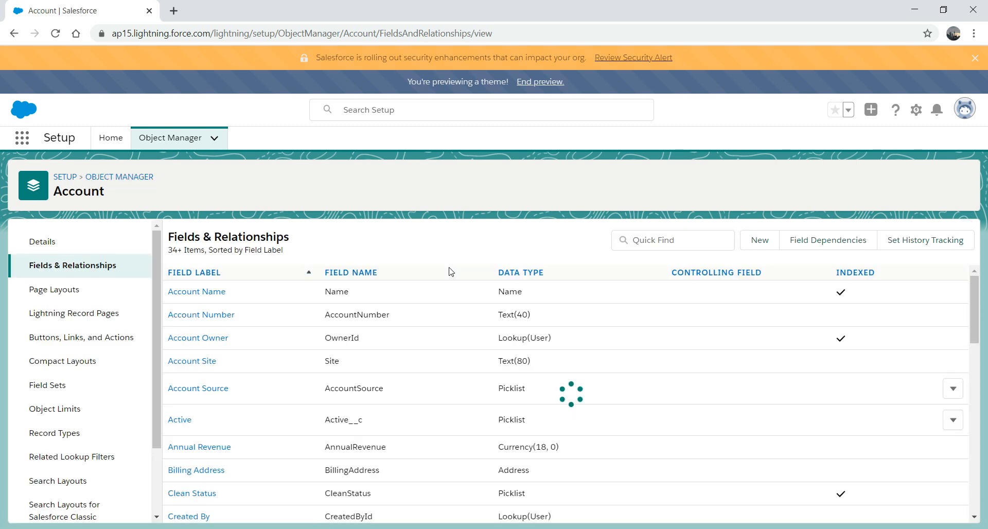
left_click(652, 238)
type("rati")
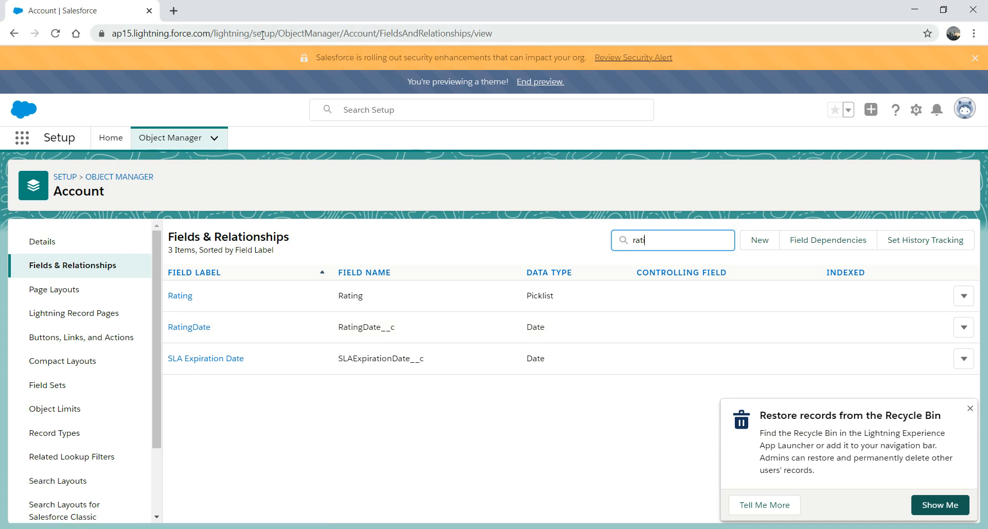
Step: Open the org's Lightning base URL in a new browser tab and open the SharingAccount record from Accounts
left_click_drag(249, 33, 90, 42)
key("ctrl+c")
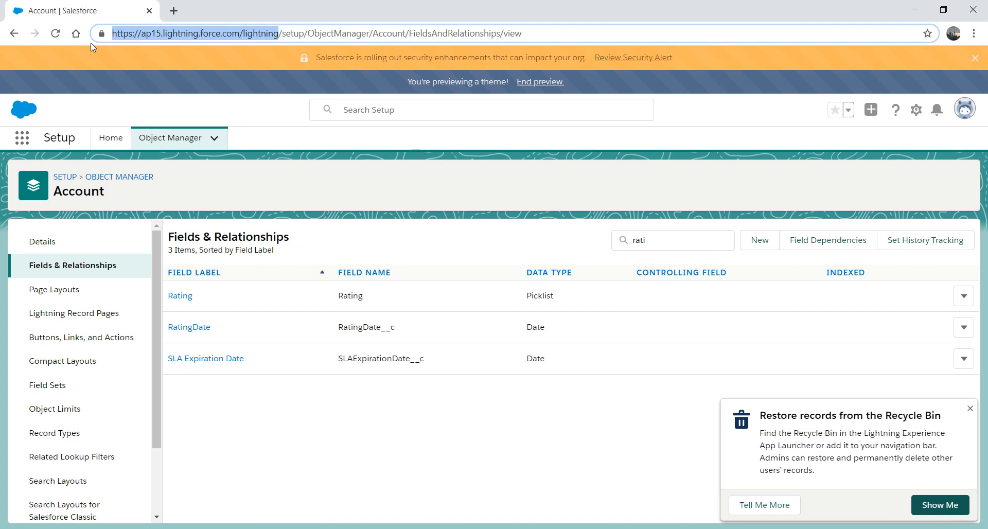
key("ctrl+t")
key("ctrl+v")
key("Return")
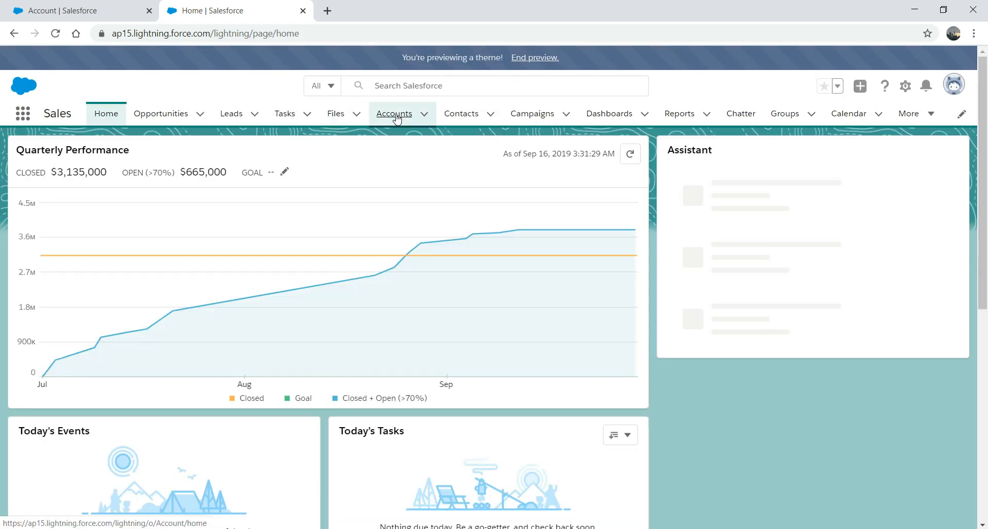
left_click(396, 115)
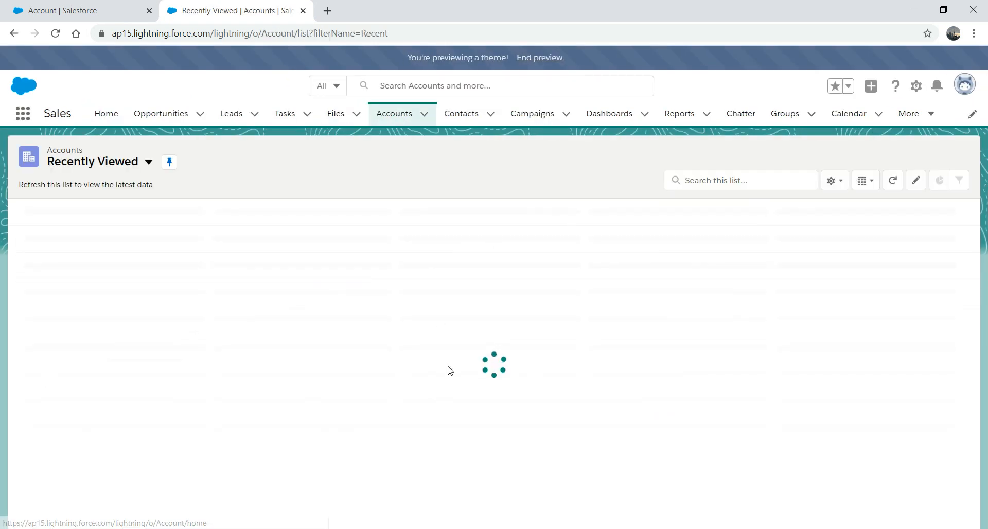
left_click(107, 230)
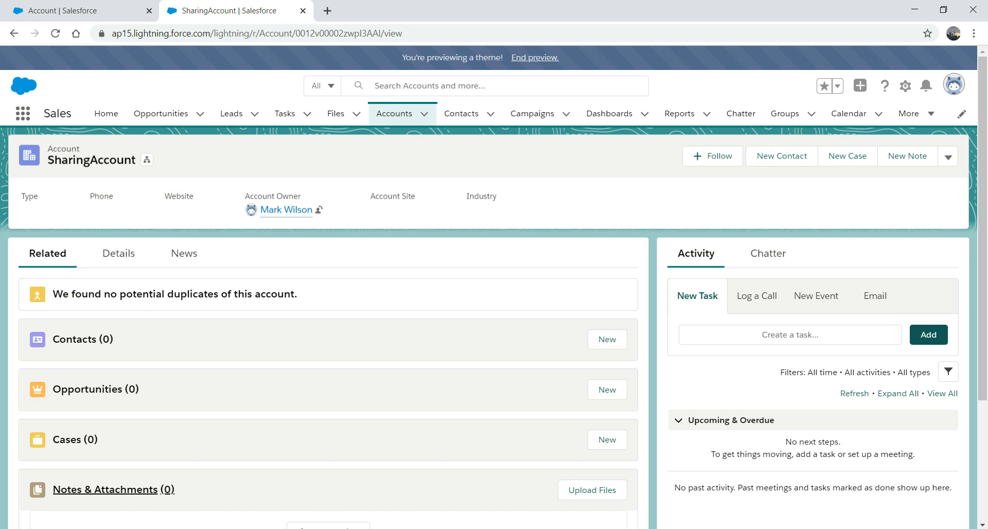
Step: Review the SharingAccount record's News, Related and Details information, ending on its details
left_click(120, 256)
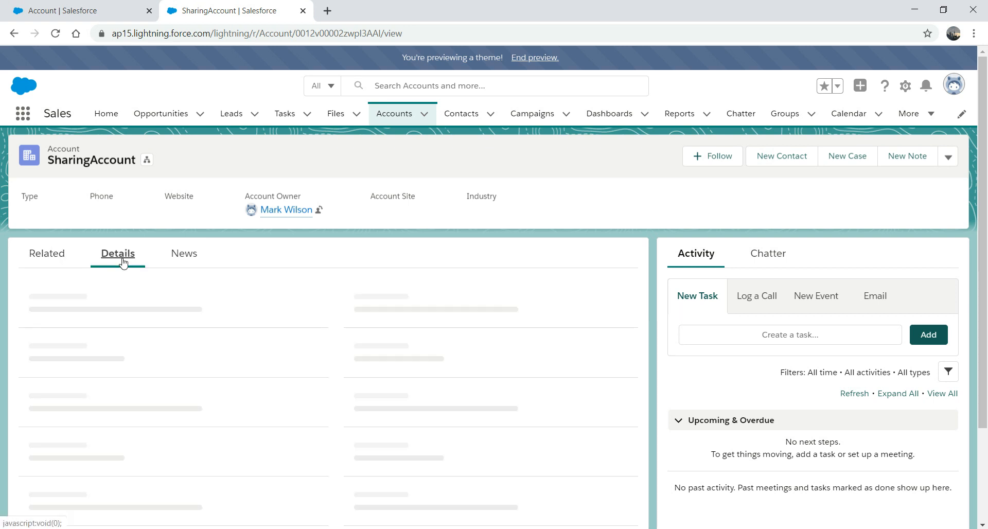
left_click(191, 253)
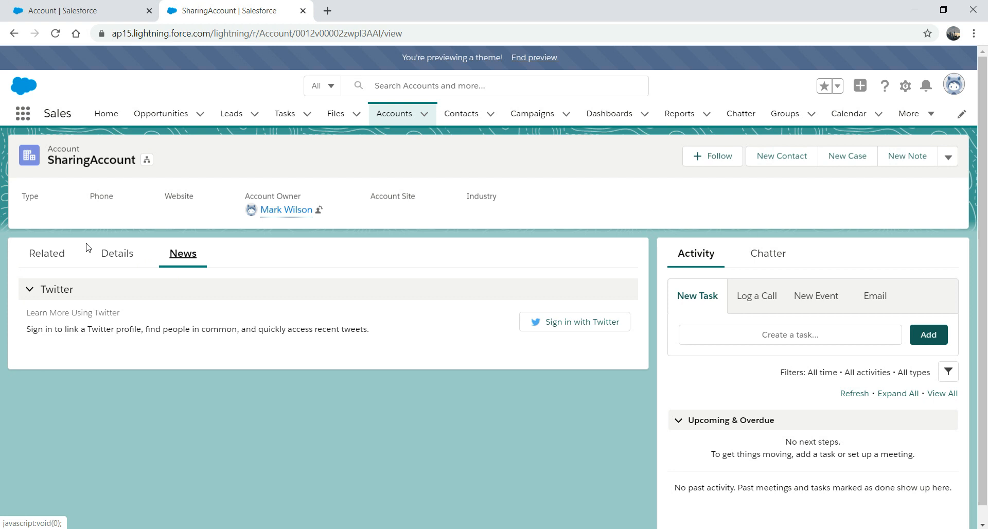
left_click(48, 256)
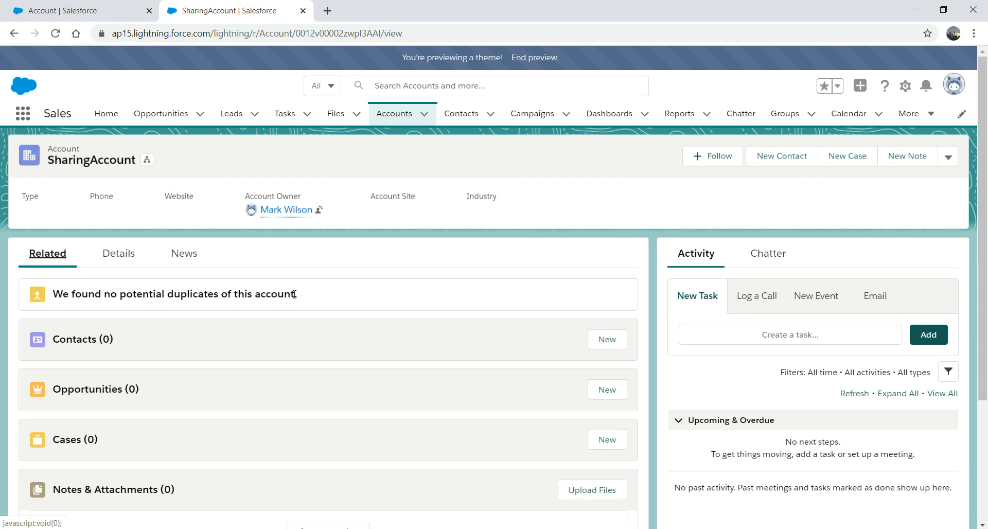
left_click(133, 261)
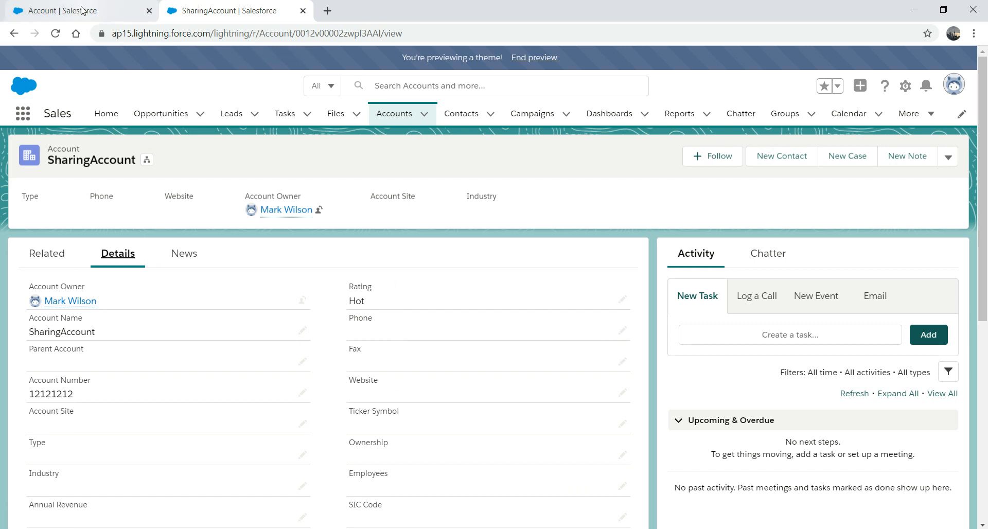
Step: Open the Account Layout page layout in Setup, search its fields for "rat" and locate RatingDate in the Account Information section
left_click(100, 6)
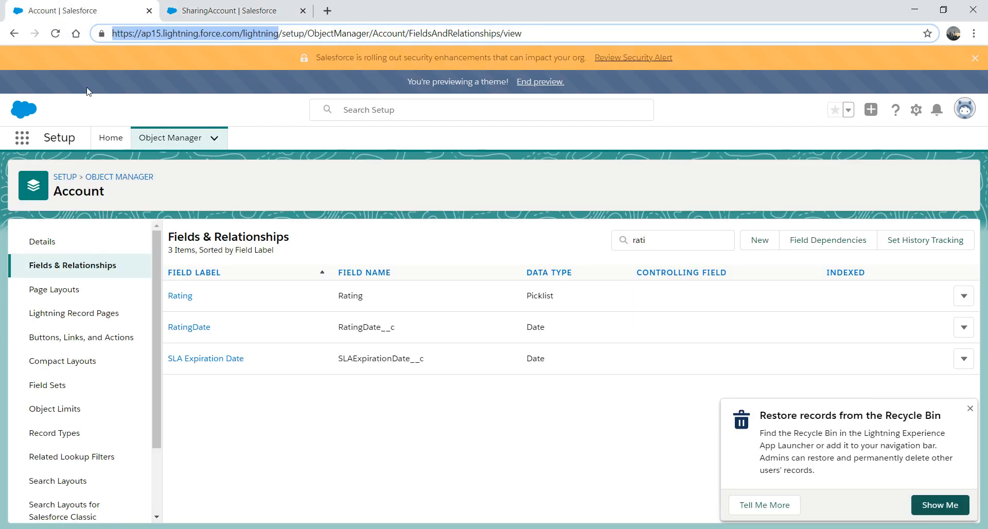
left_click(50, 291)
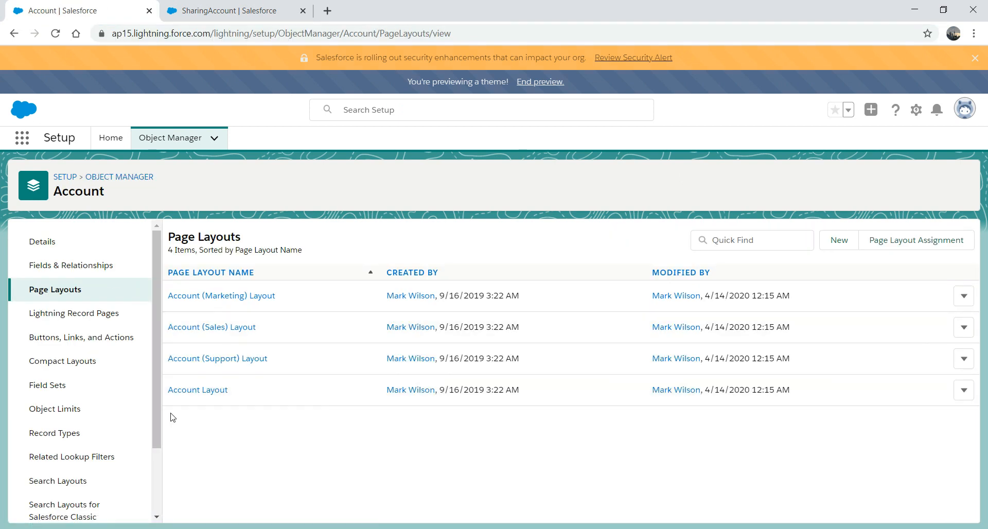
left_click(197, 392)
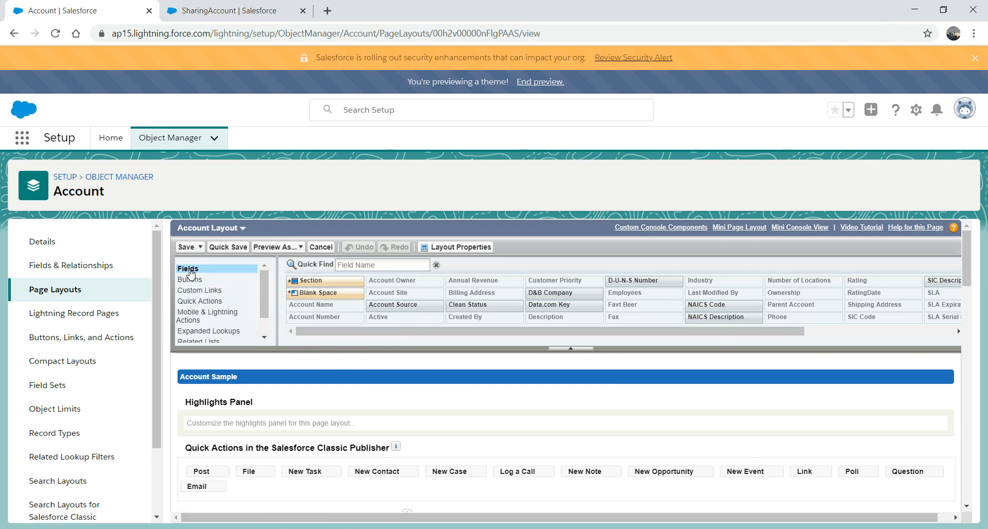
left_click(405, 265)
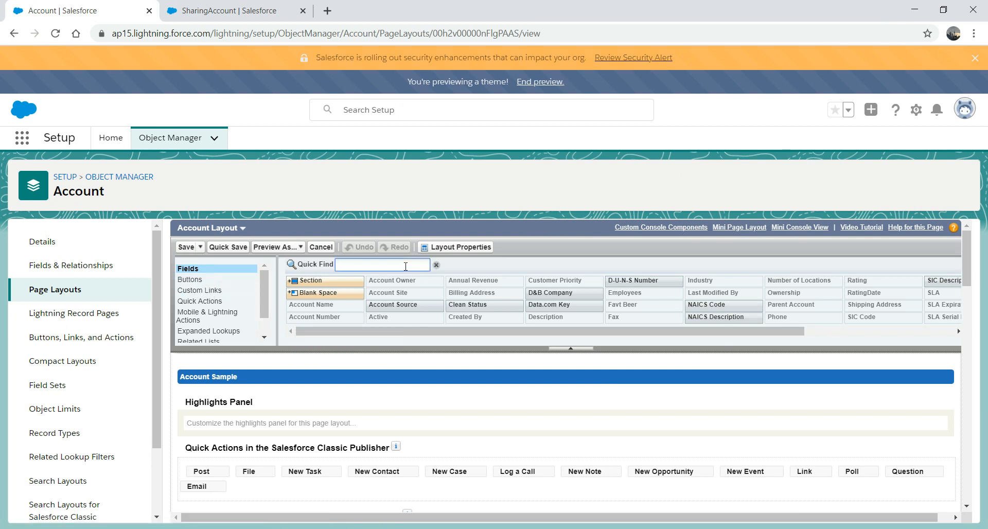
type("rat")
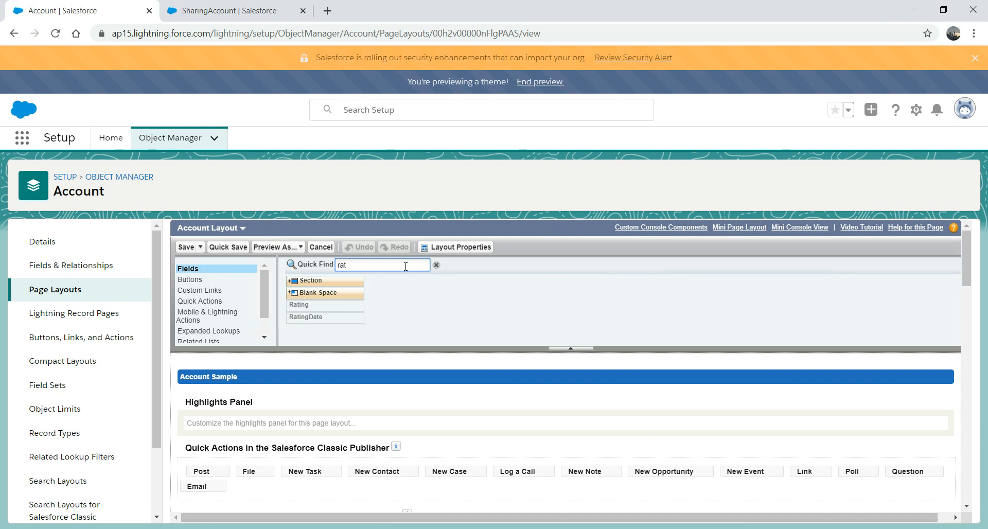
left_click(304, 318)
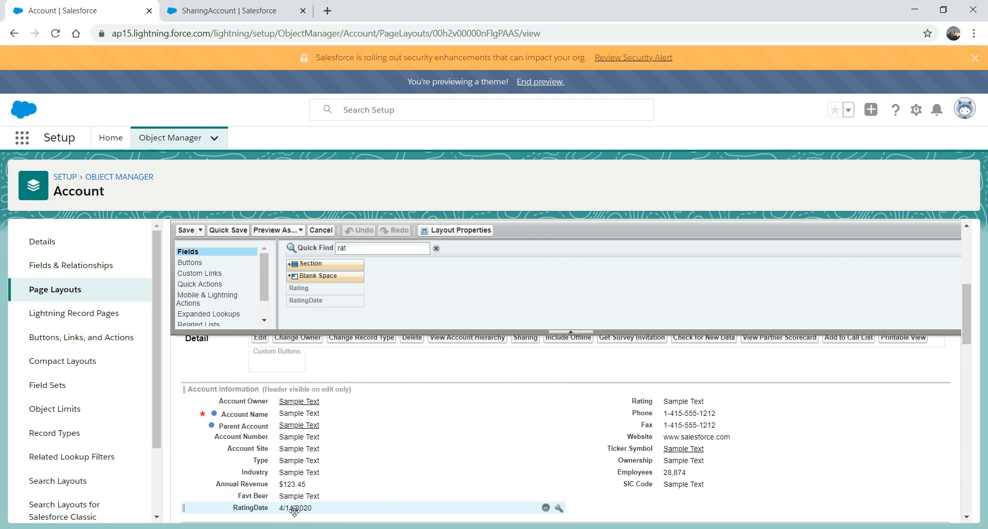
Step: Try setting RatingDate to 4/14/2020 on the SharingAccount record and discard the edit
left_click(241, 10)
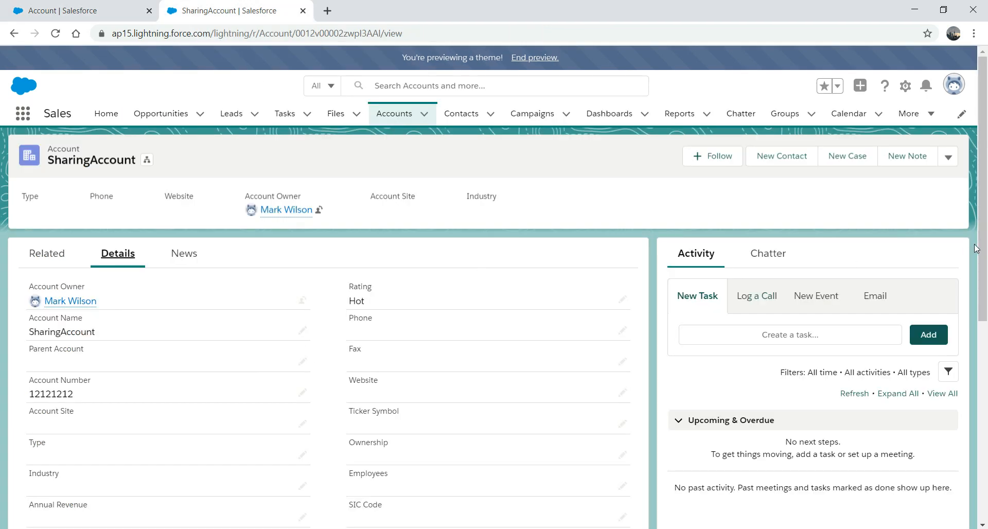
left_click_drag(981, 240, 982, 349)
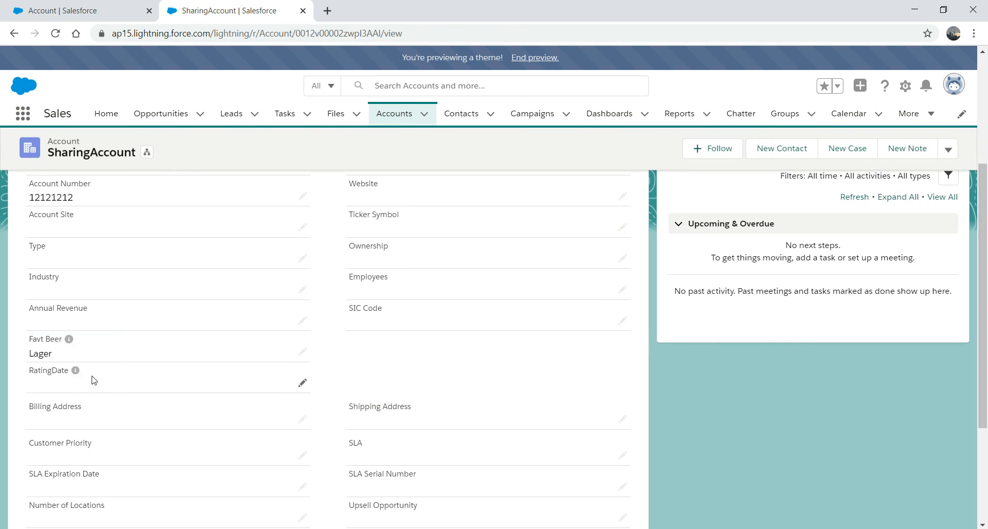
left_click(301, 388)
left_click(305, 386)
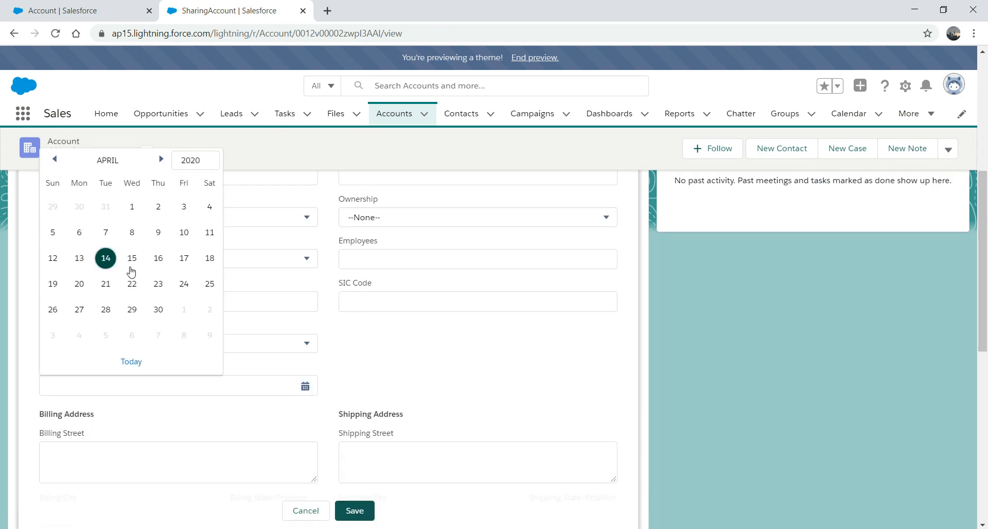
left_click(107, 259)
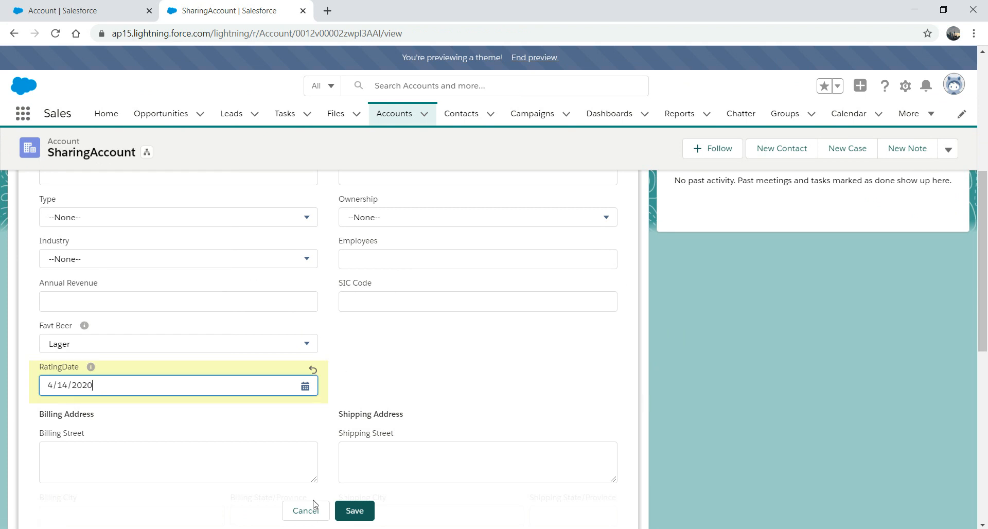
left_click(302, 518)
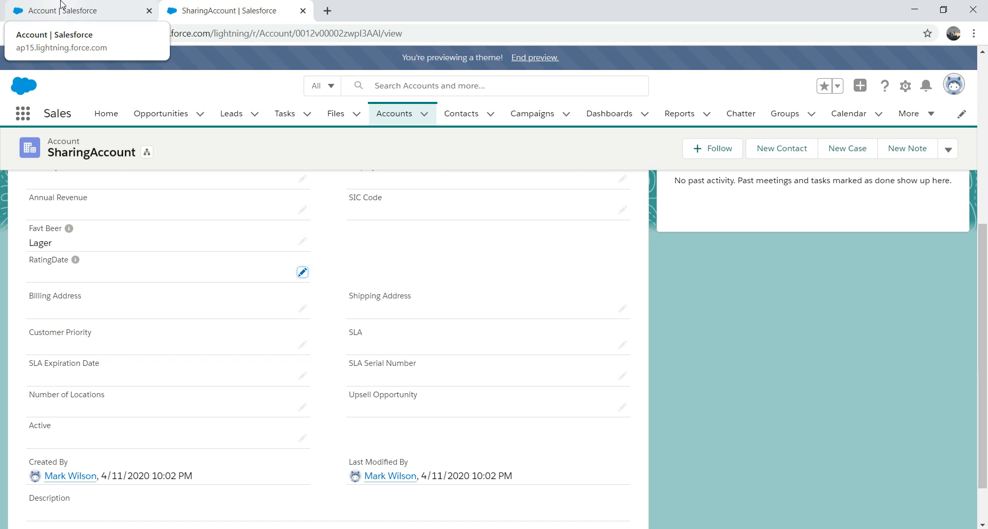
Step: Try moving Account Owner below SIC Code in the Account Layout and discard the layout changes
left_click(89, 7)
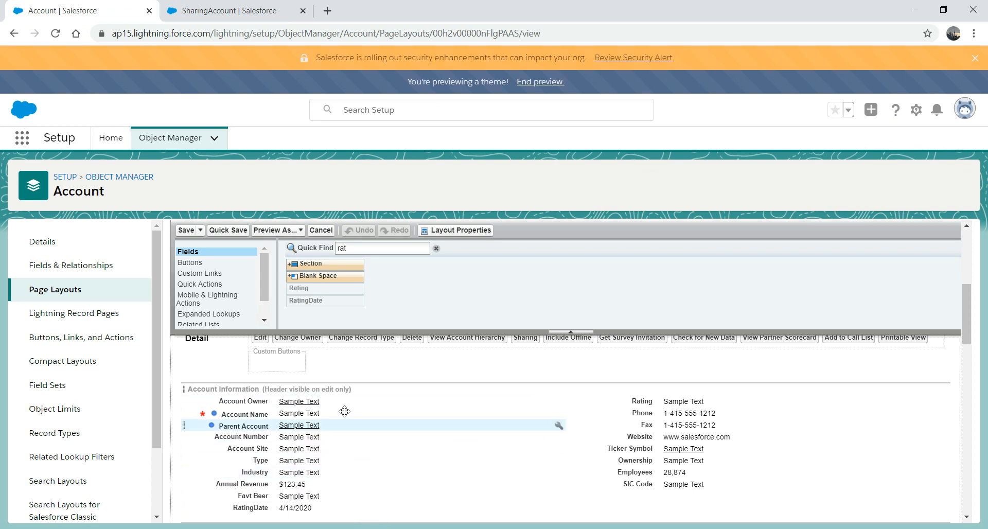
left_click_drag(259, 401, 637, 500)
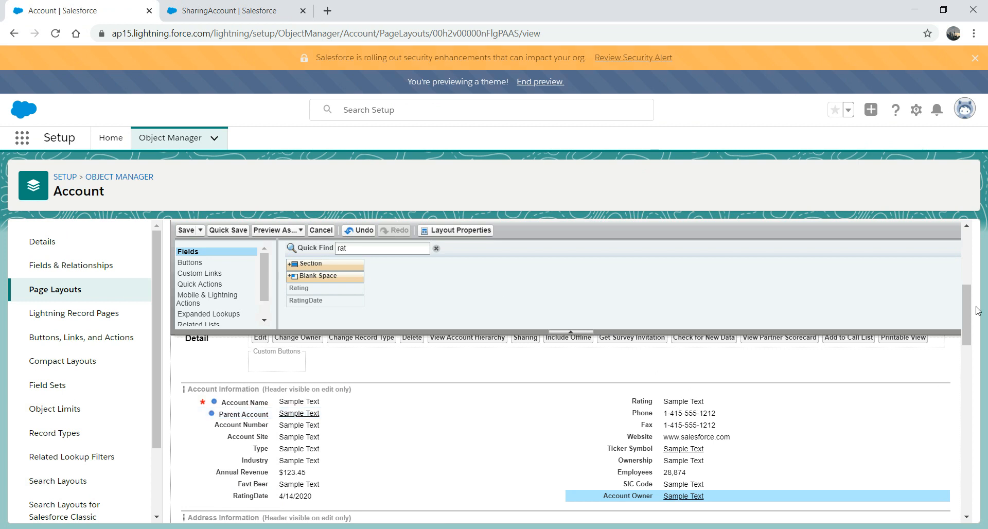
left_click_drag(970, 311, 970, 292)
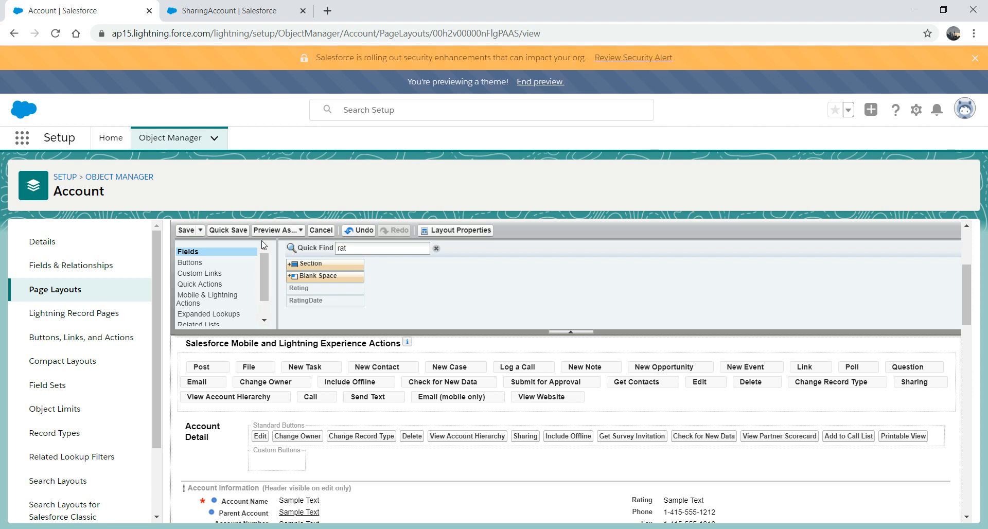
left_click(323, 231)
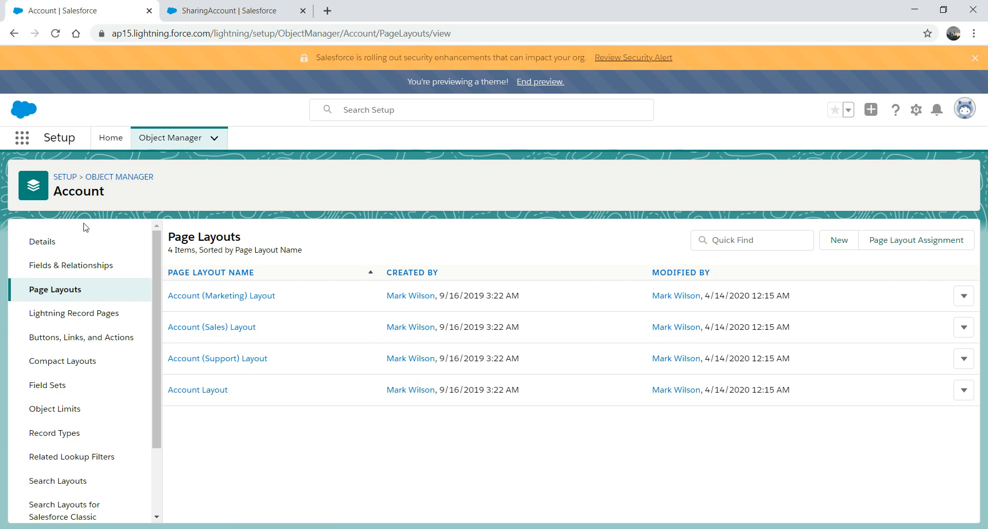
Step: Start a new custom object from Object Manager and label it "Propery Management"
left_click(122, 177)
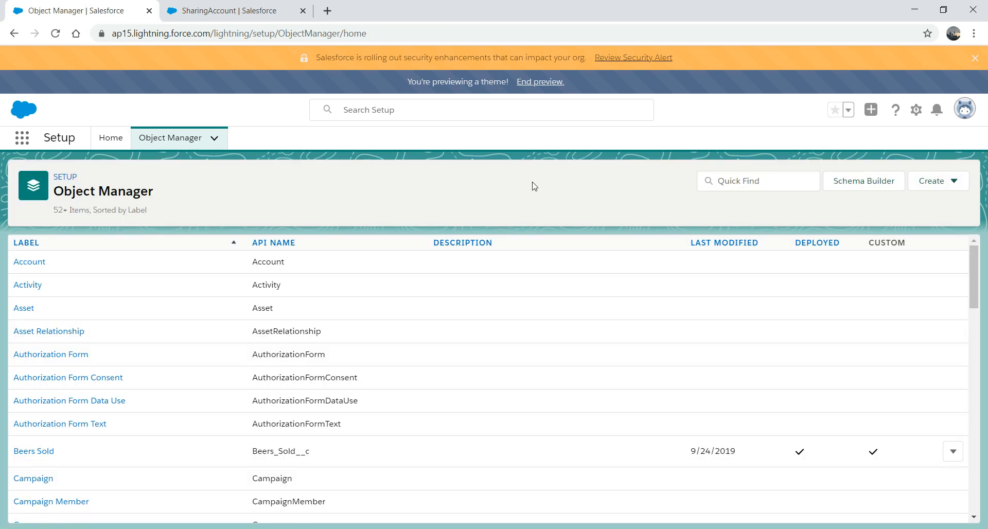
left_click(941, 186)
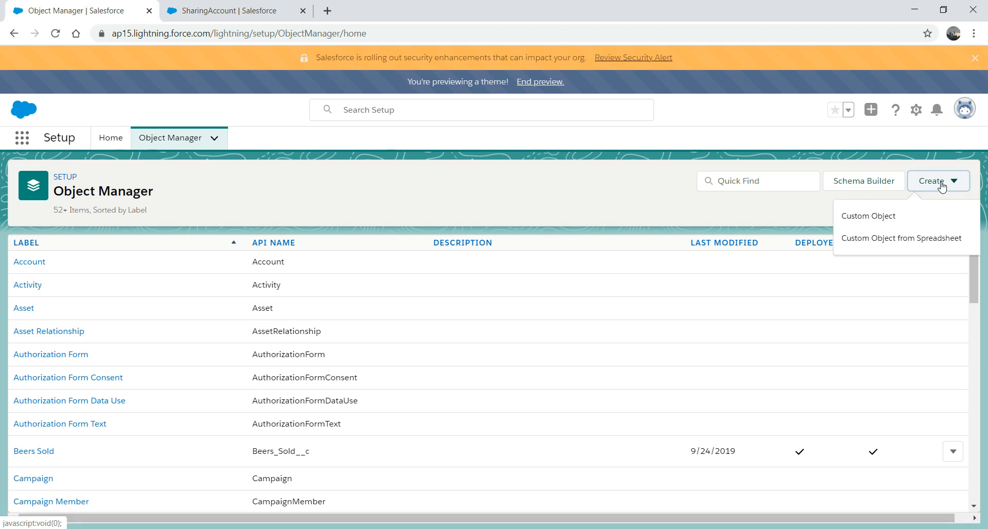
left_click(872, 220)
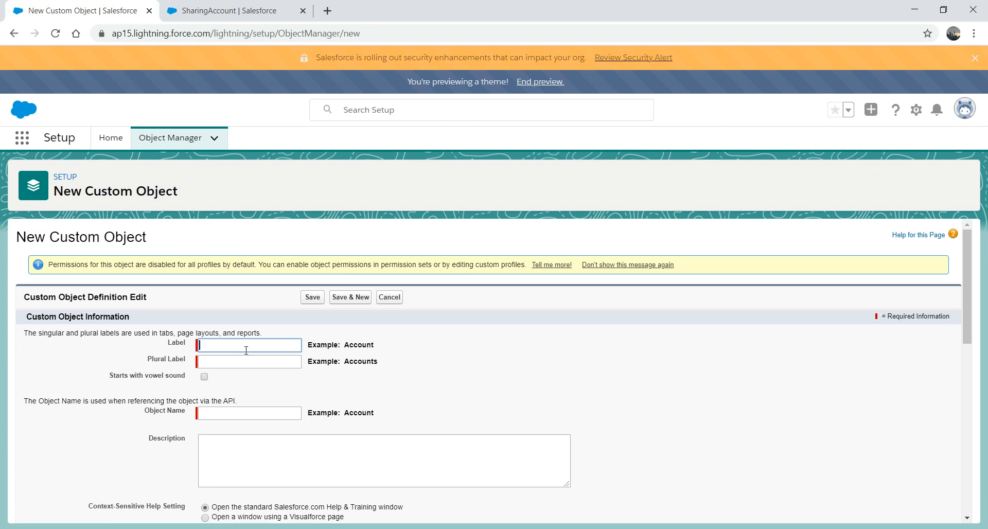
type("Propery Management")
left_click(264, 411)
left_click(271, 462)
Step: Enable Allow Reports, Allow Activities, Track Field History and Allow in Chatter Groups for the new custom object
left_click_drag(965, 238, 958, 349)
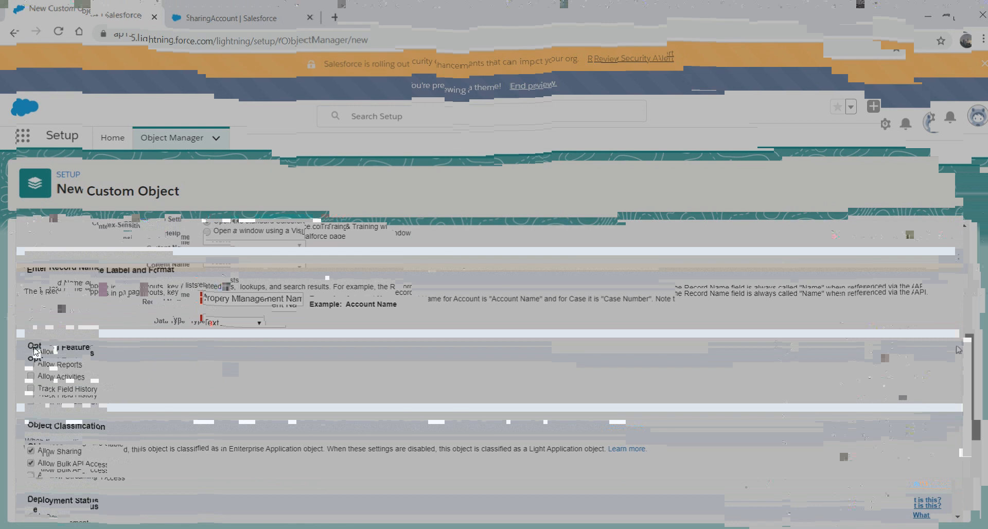
left_click(32, 349)
left_click(29, 362)
left_click(31, 376)
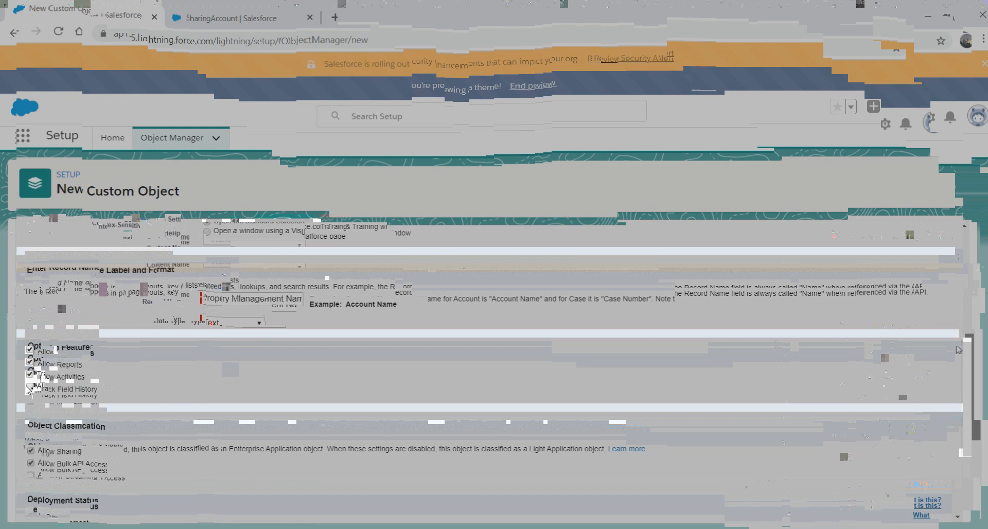
left_click(28, 388)
left_click(31, 388)
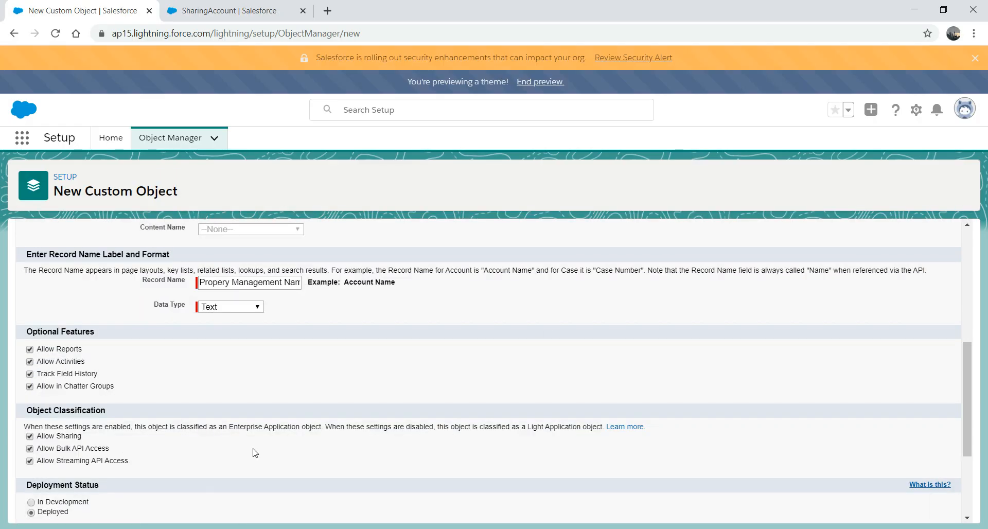
left_click_drag(967, 363, 948, 450)
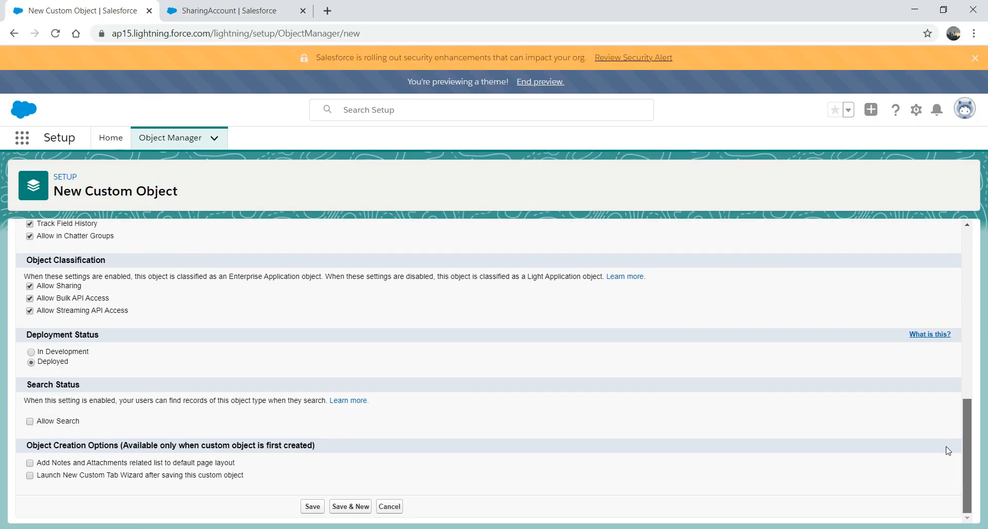
Step: Enable Allow Search and the New Custom Tab Wizard launch for the custom object, and submit the definition for saving
left_click(29, 421)
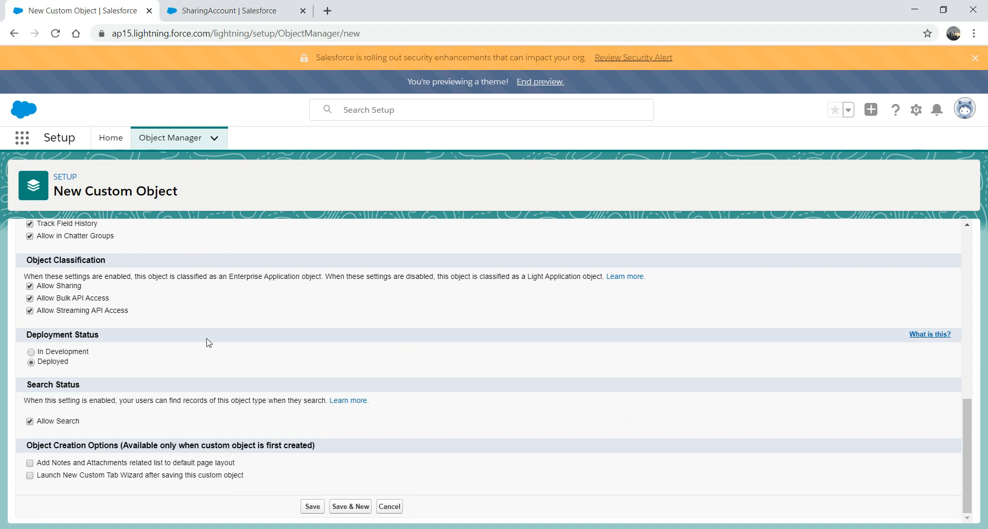
left_click(29, 475)
left_click(311, 507)
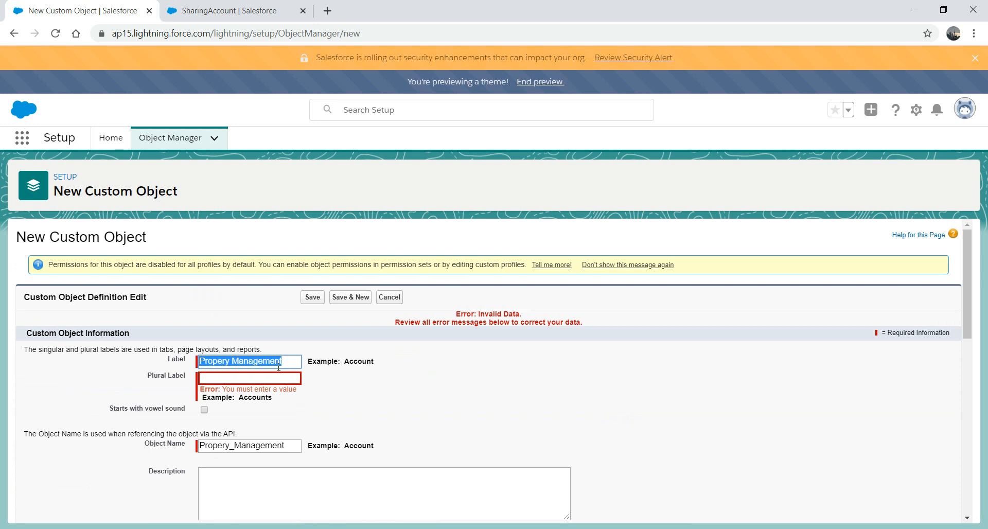
Step: Set the custom object's plural label to "Propery Managements" by reusing the singular label text, and save the object
left_click(279, 371)
left_click_drag(285, 363, 179, 360)
key("ctrl+c")
left_click(254, 376)
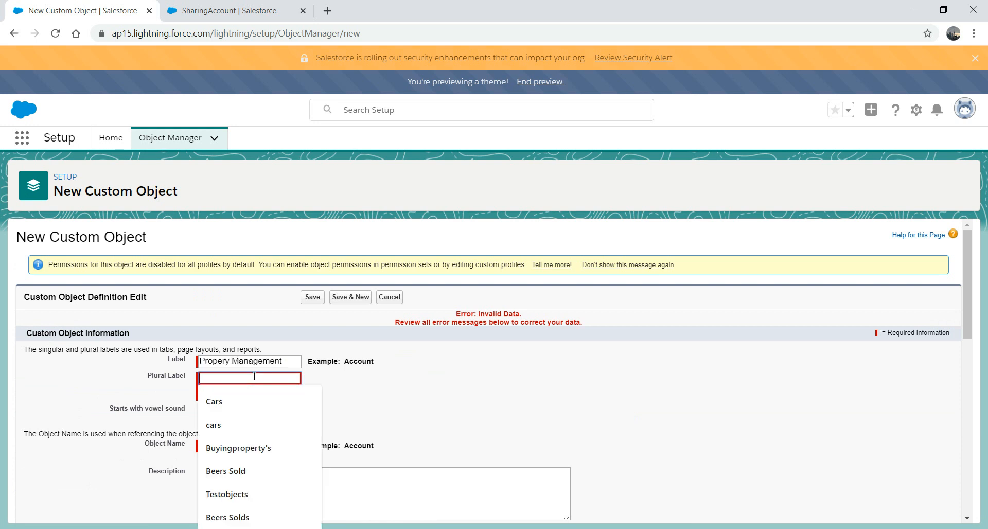
key("ctrl+v")
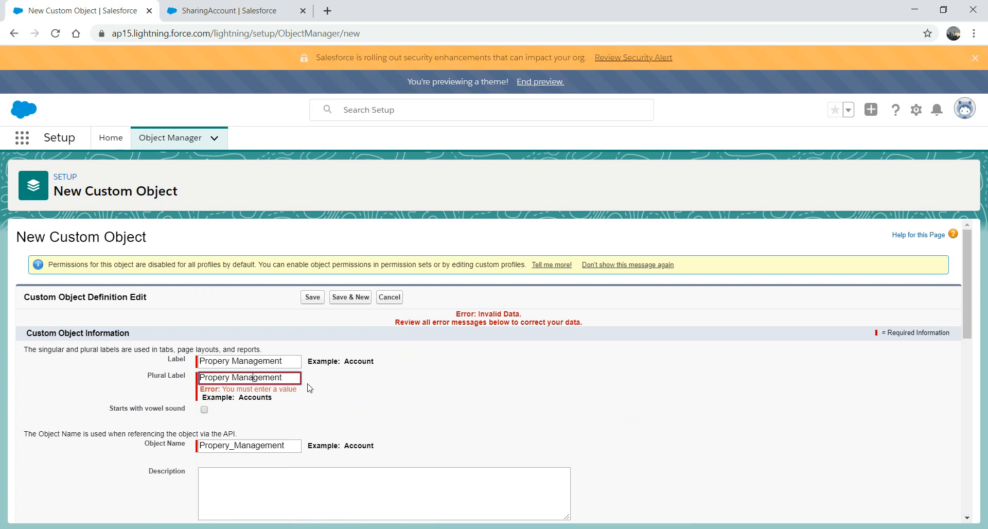
type("s")
left_click(312, 301)
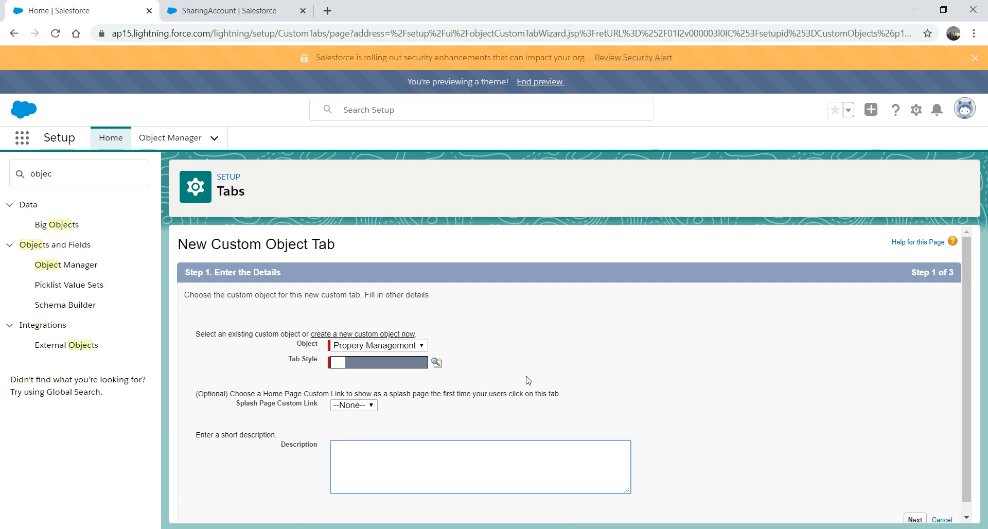
Step: Choose the Helicopter tab style for the new Propery Management tab
left_click(437, 364)
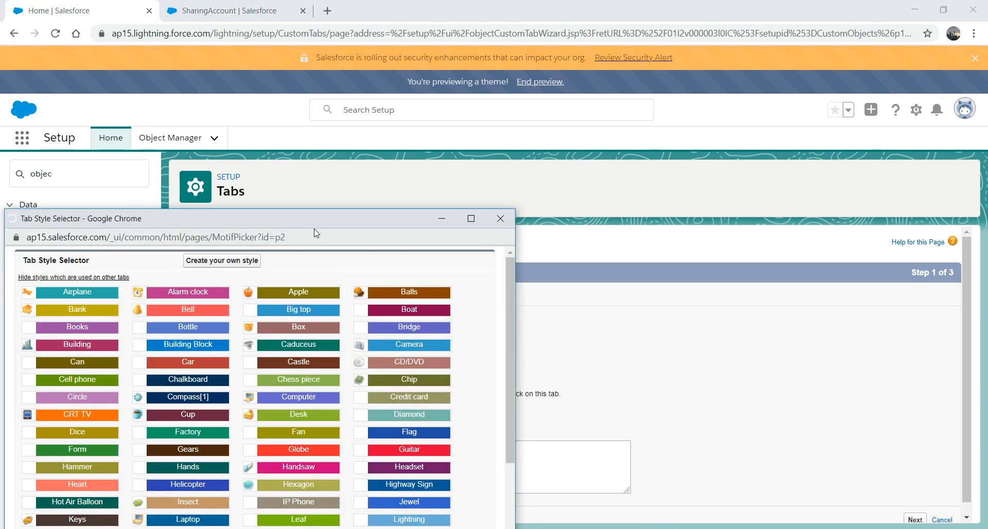
left_click_drag(350, 222, 626, 130)
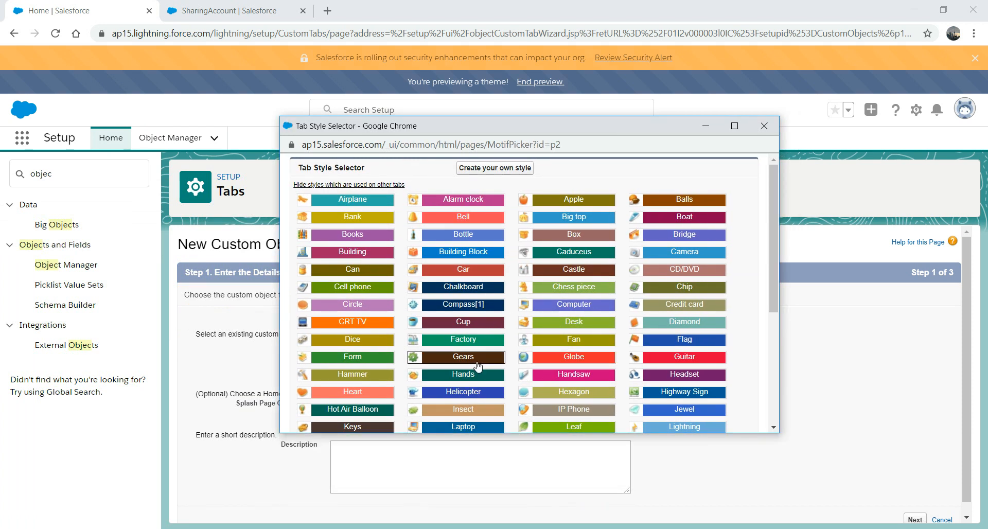
left_click(462, 392)
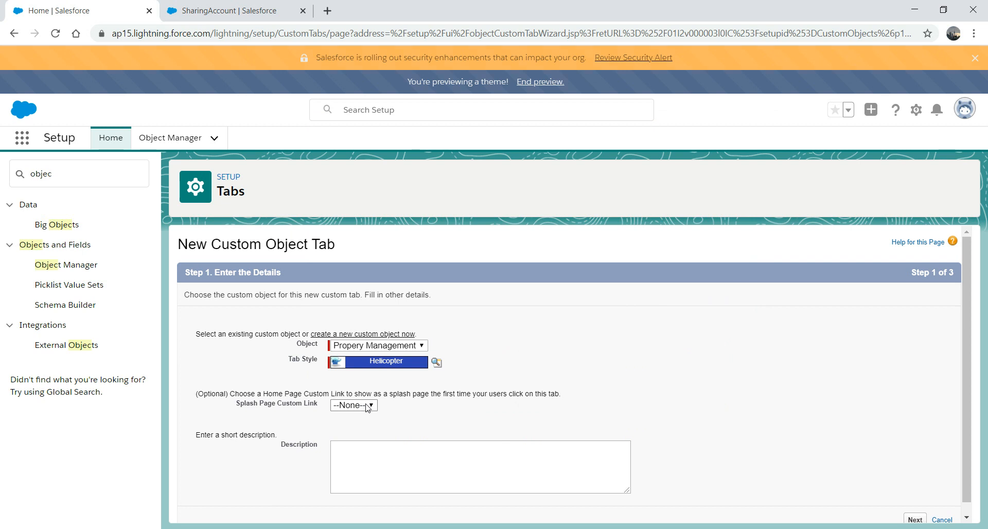
Step: Describe the new tab as "This is a Property mangement object" and continue to its profile settings
scroll(968, 282, "down", 1)
left_click(434, 452)
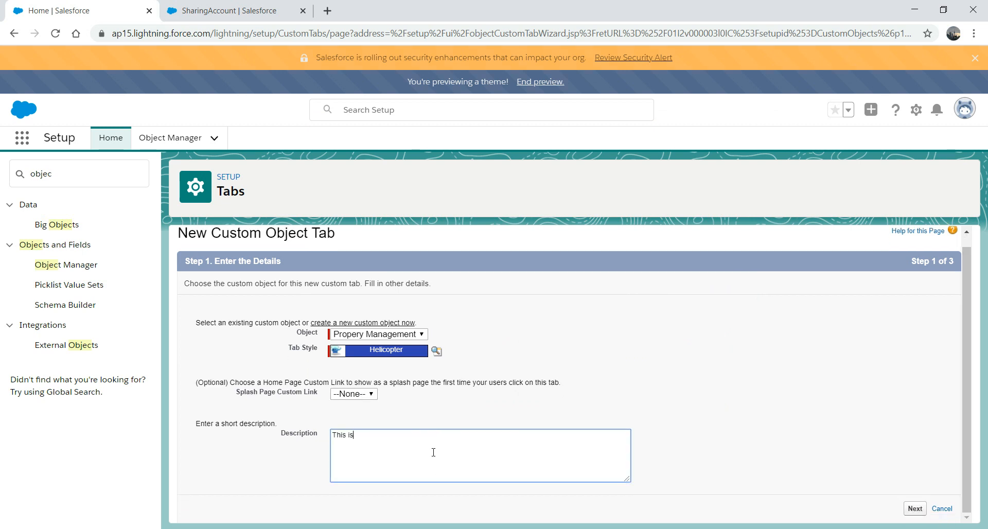
type("This is a Property mangement object")
left_click(356, 436)
type("a")
left_click(915, 508)
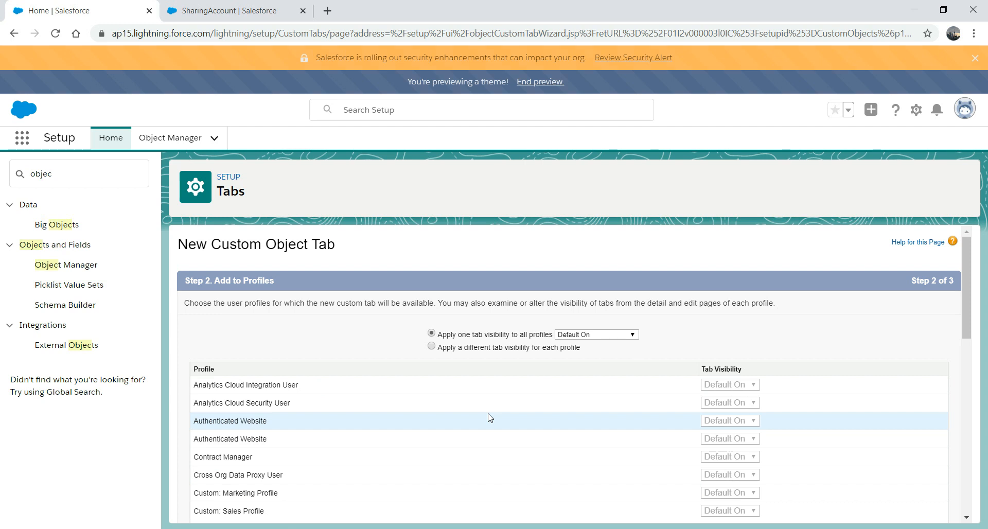
Step: Accept Default On visibility for all profiles, keep the tab included in every custom app, and save it
left_click_drag(968, 285, 932, 484)
left_click(916, 508)
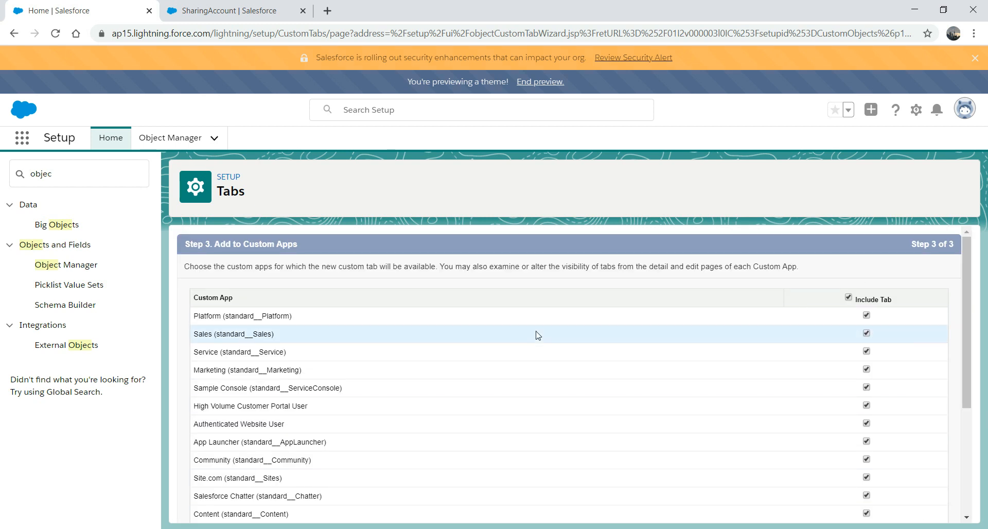
left_click_drag(964, 258, 985, 178)
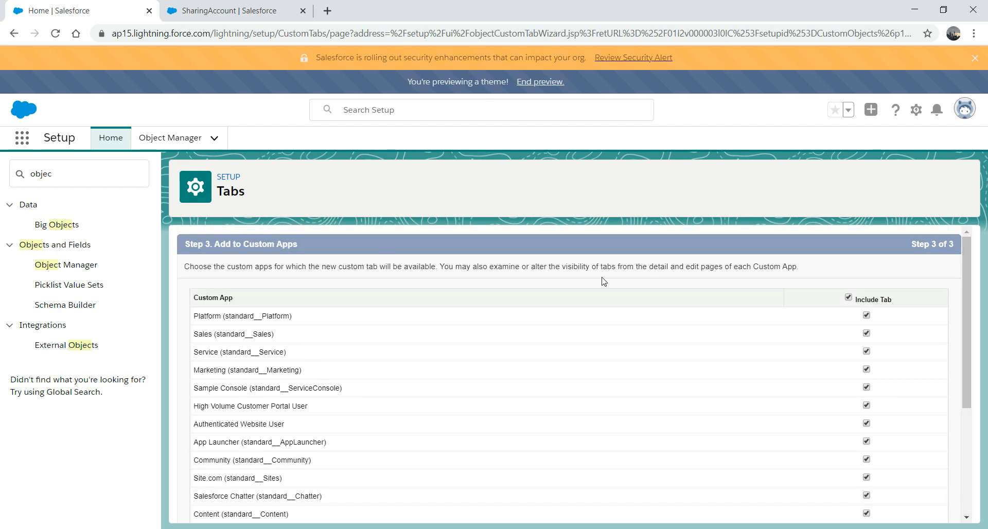
left_click_drag(967, 271, 967, 272)
scroll(949, 412, "down", 5)
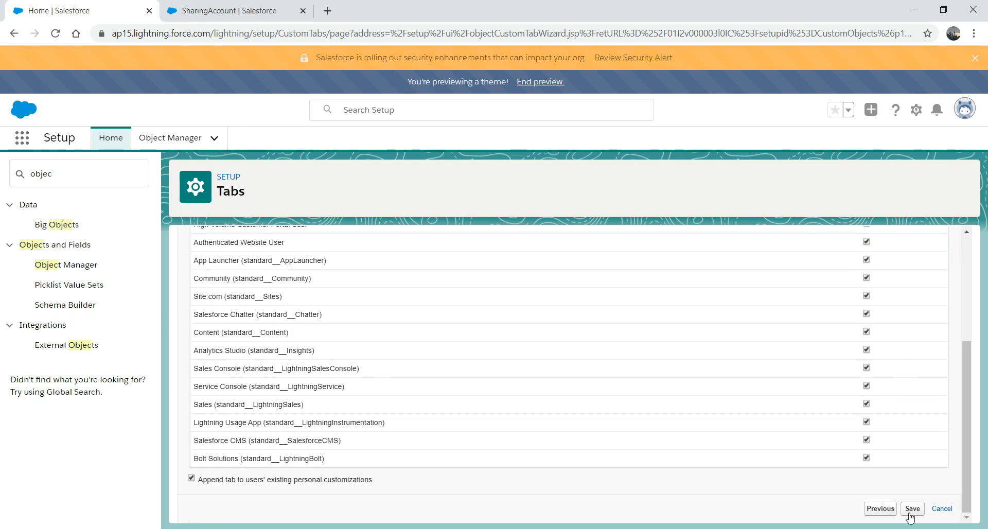
left_click(912, 508)
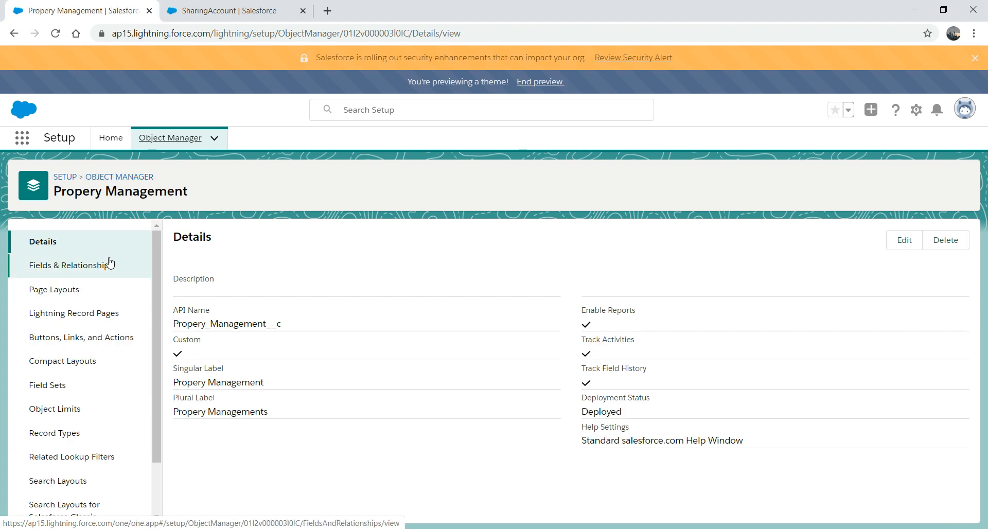
Step: Start a new custom field of type Text on the Propery Management object
left_click(95, 267)
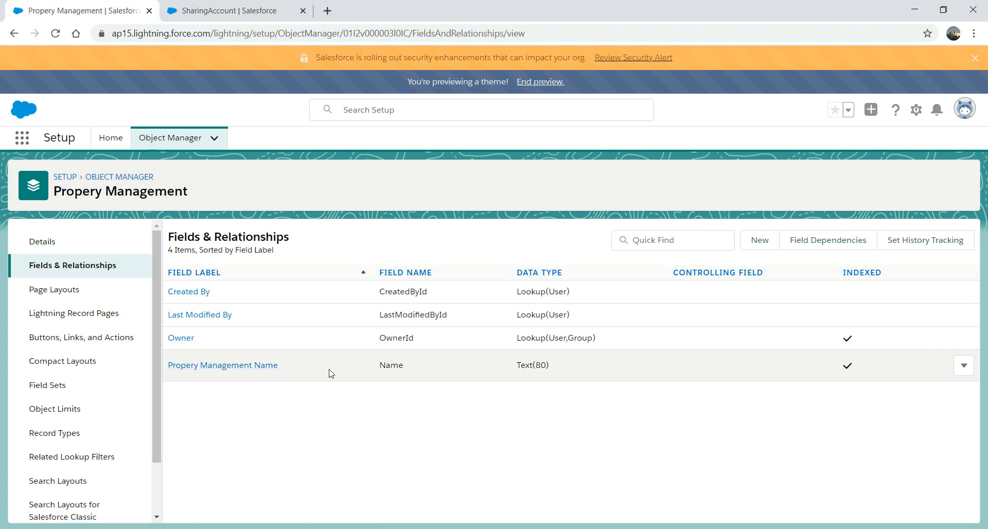
left_click(699, 241)
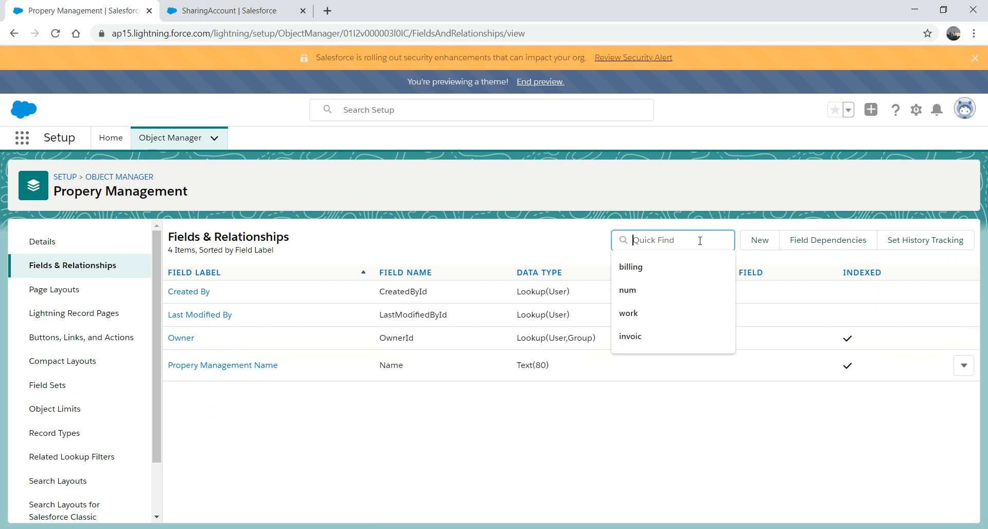
left_click(758, 240)
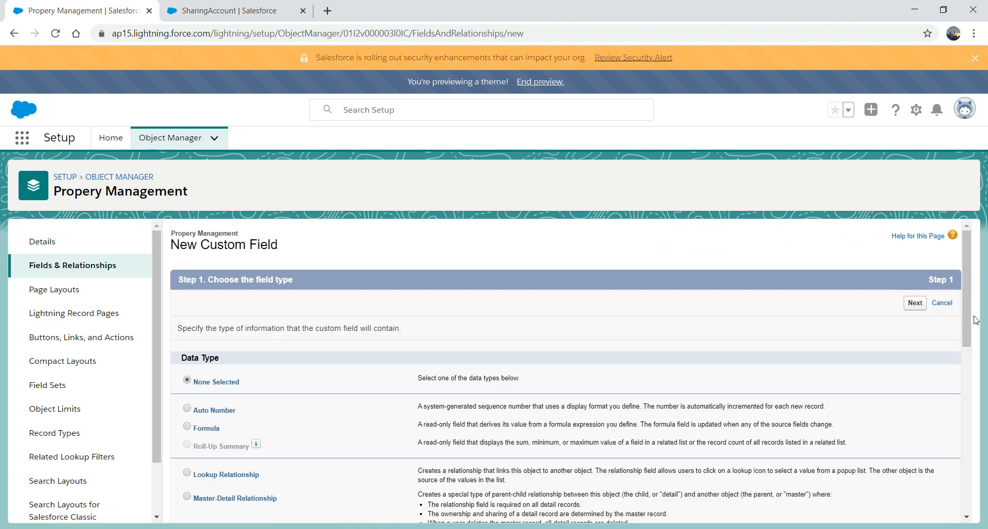
left_click_drag(970, 321, 917, 489)
left_click(188, 367)
left_click(914, 508)
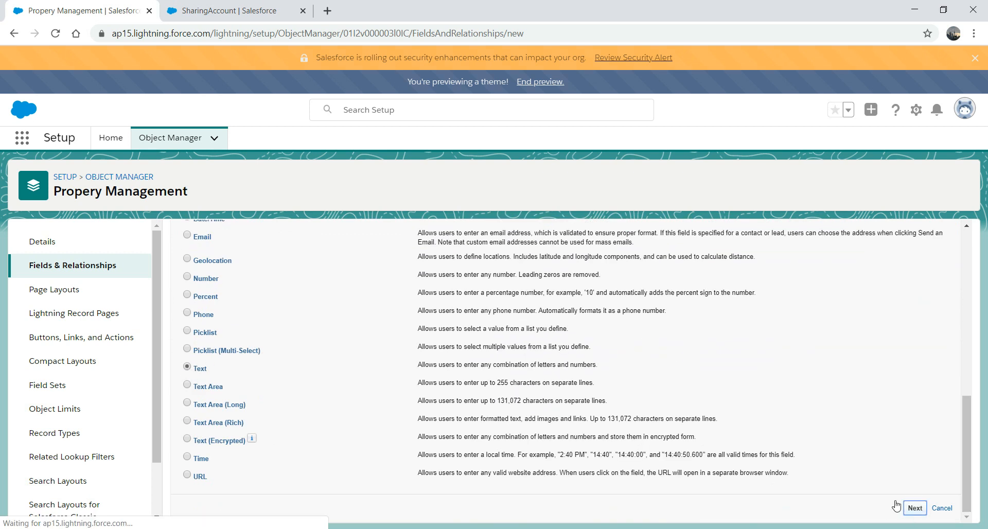
Step: Label the new text field "Property Name"
type("PROPERTY")
key("BackSpace")
key("BackSpace")
key("BackSpace")
key("BackSpace")
key("BackSpace")
key("BackSpace")
key("BackSpace")
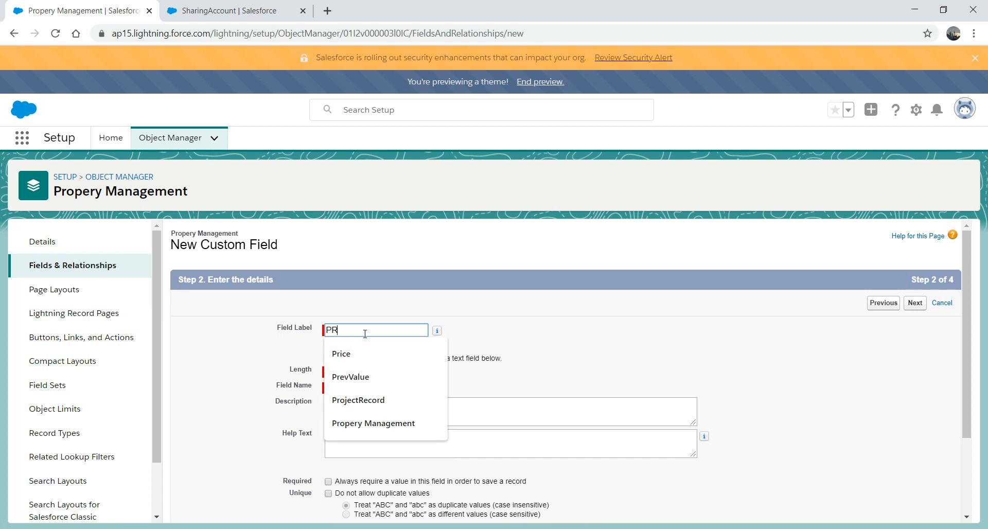
type("roperty Name")
Step: Give the Property Name field the help text "This is a property name" and a length of 100
left_click(431, 433)
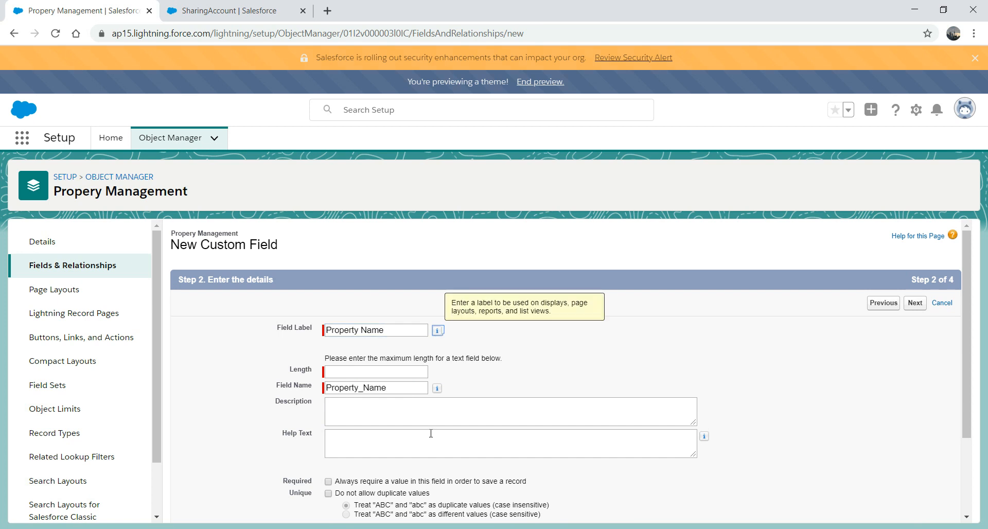
type("This is")
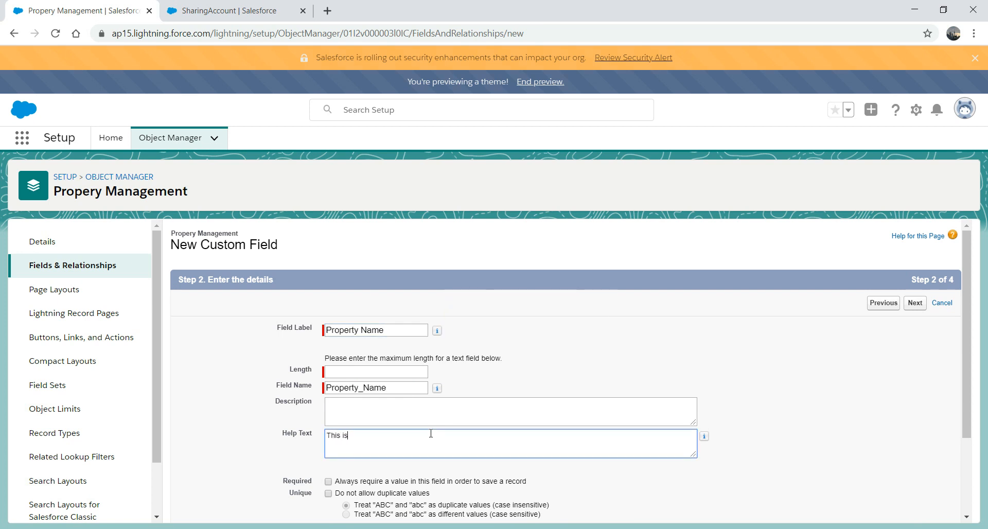
type(" a propertyn name")
left_click(384, 371)
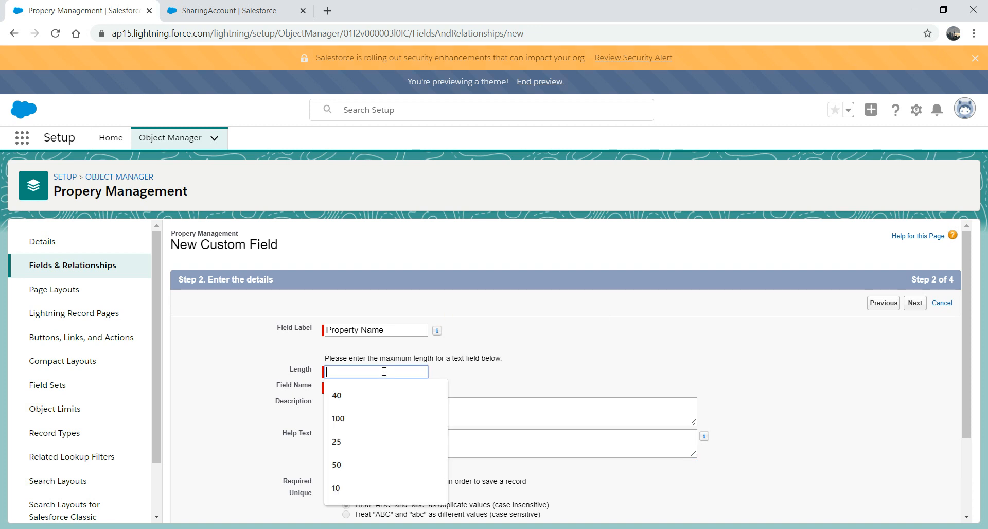
type("100")
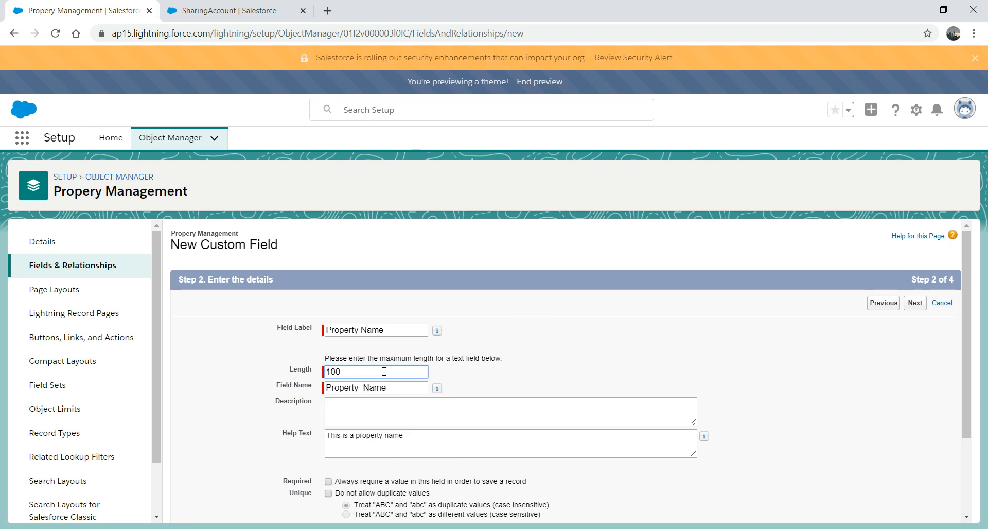
Step: Make the Property Name field always required and save it with the default field-level security and page layouts
left_click_drag(964, 344, 940, 442)
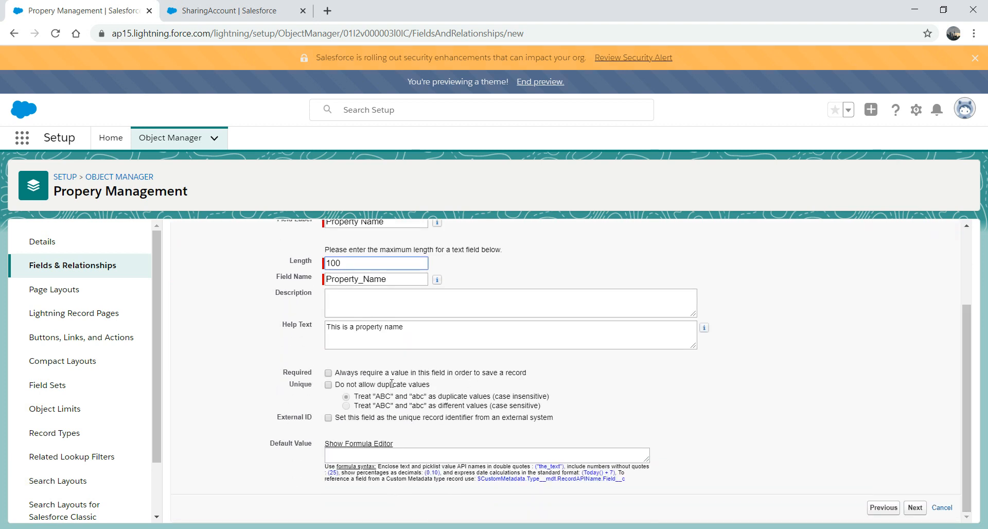
left_click(328, 373)
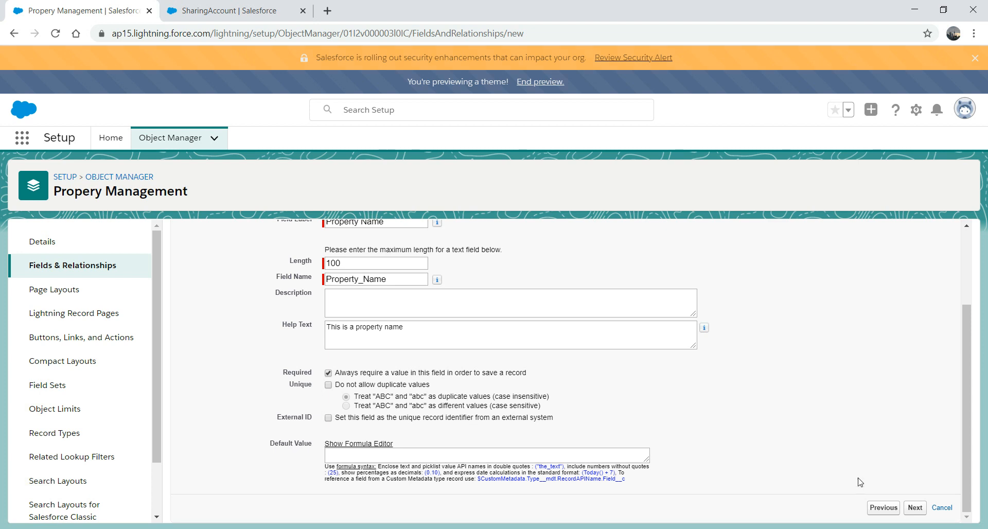
left_click(915, 508)
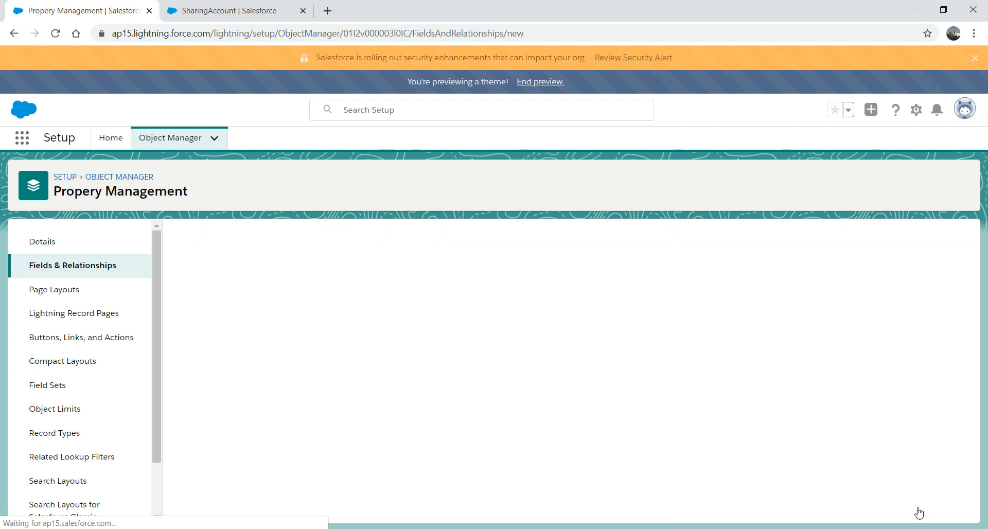
left_click(915, 303)
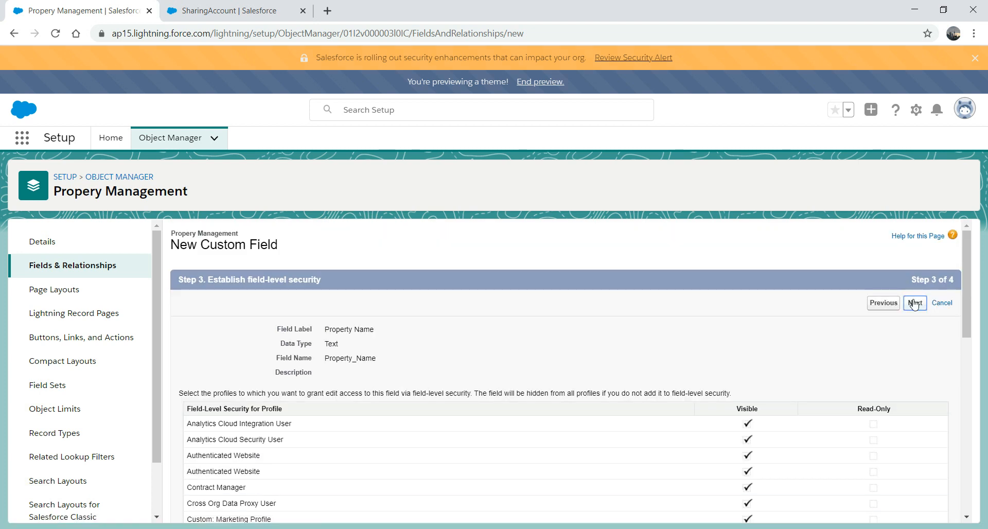
left_click(921, 303)
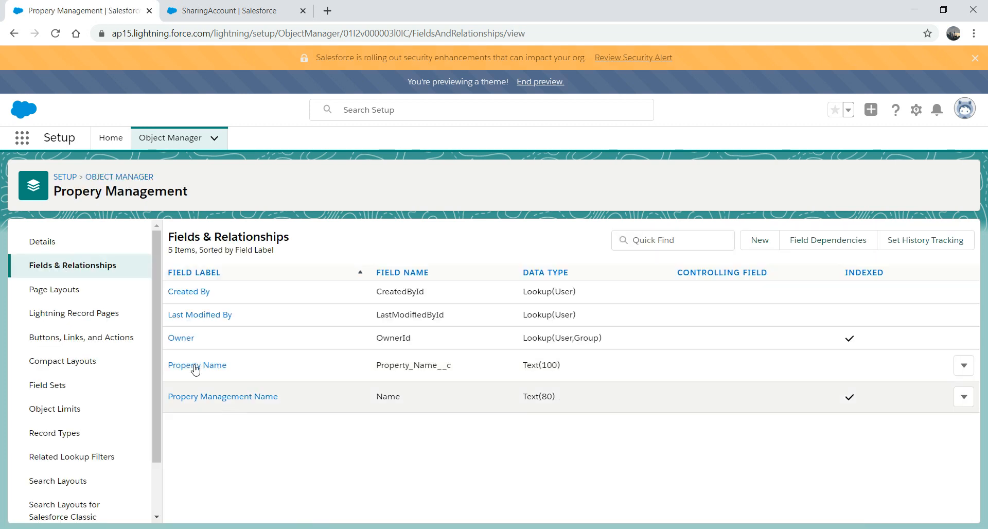
Step: Start another custom field on Propery Management, of type Text Area (Long)
left_click(654, 240)
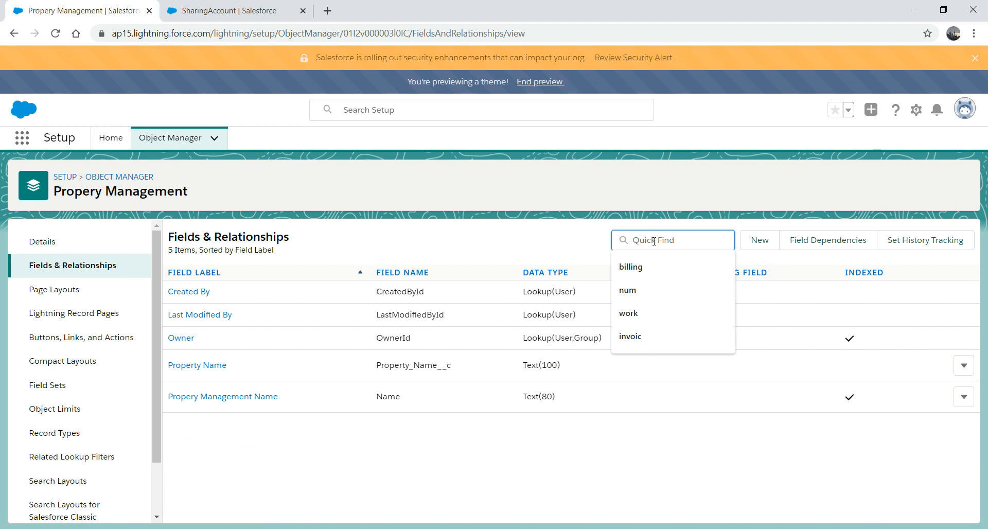
left_click(758, 240)
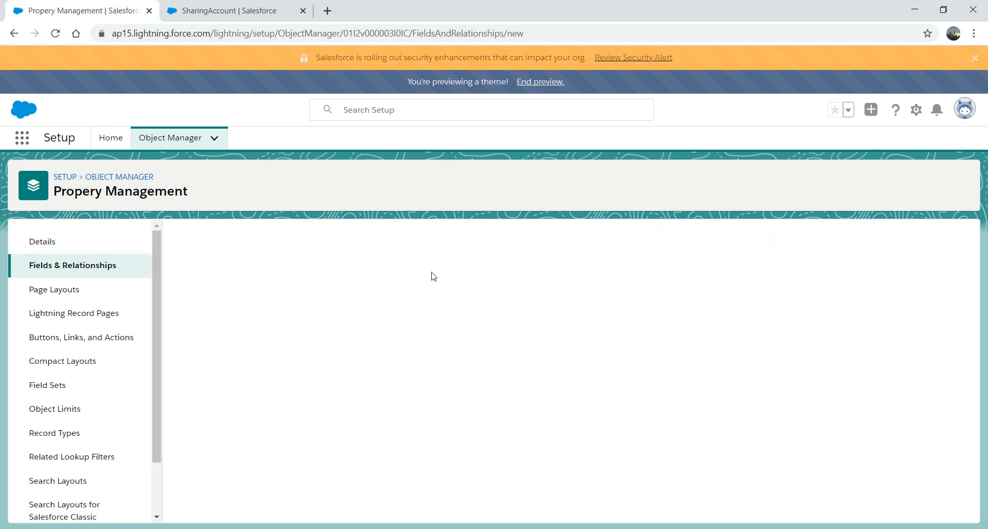
left_click_drag(977, 300, 964, 455)
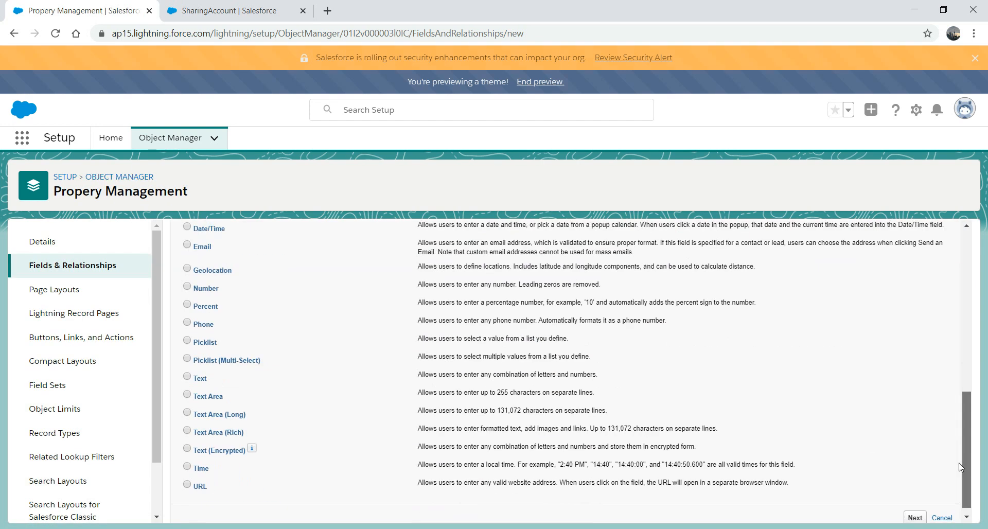
scroll(963, 455, "down", 3)
left_click(187, 403)
left_click(915, 508)
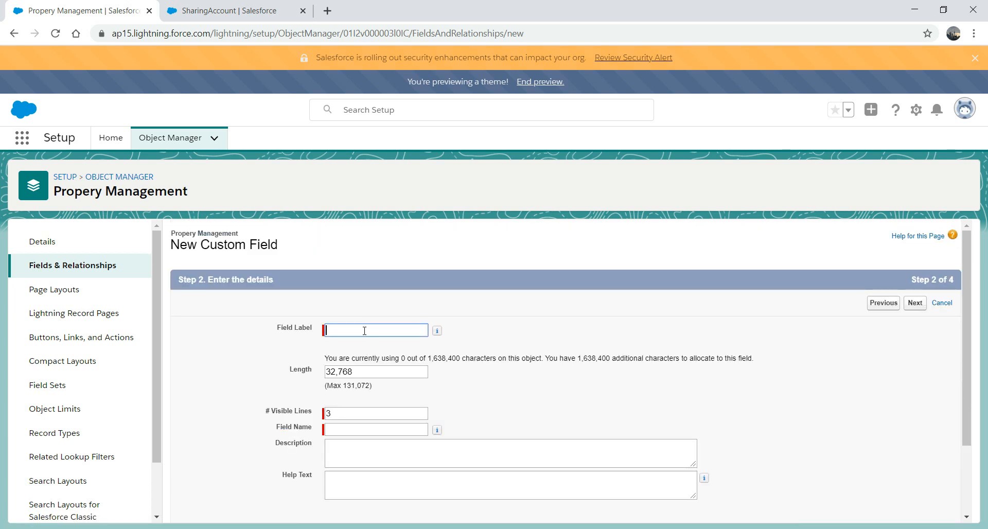
Step: Label the new long text area field "Address" and give it the help text "This is the address field"
type("Address")
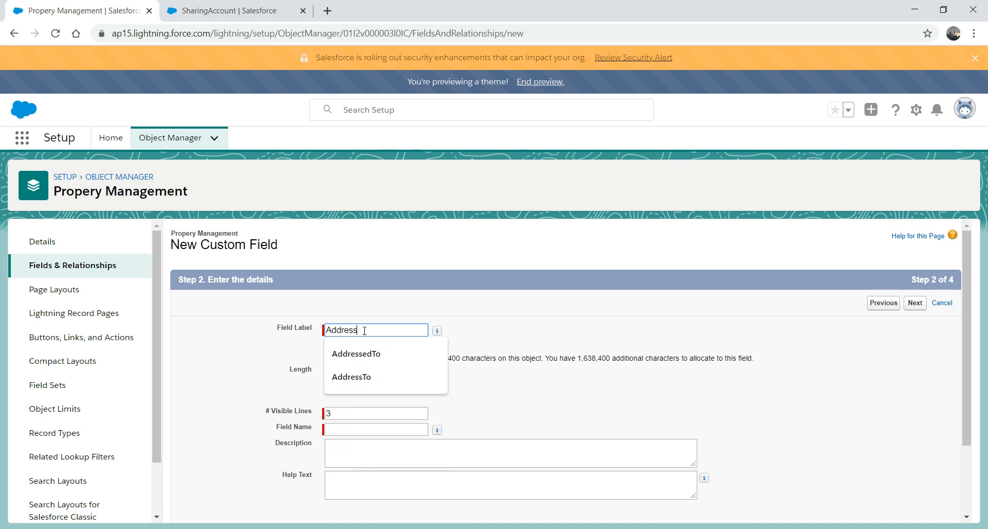
key("Tab")
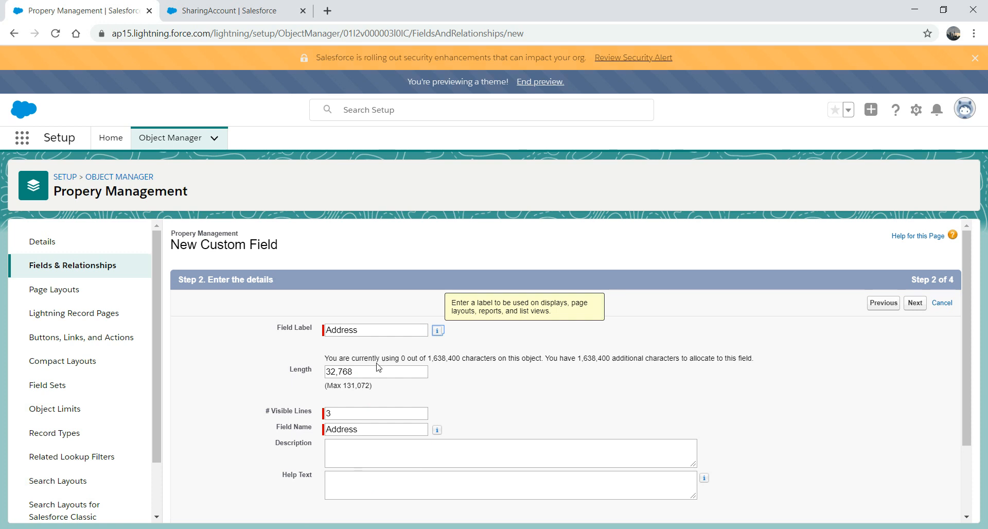
left_click(388, 484)
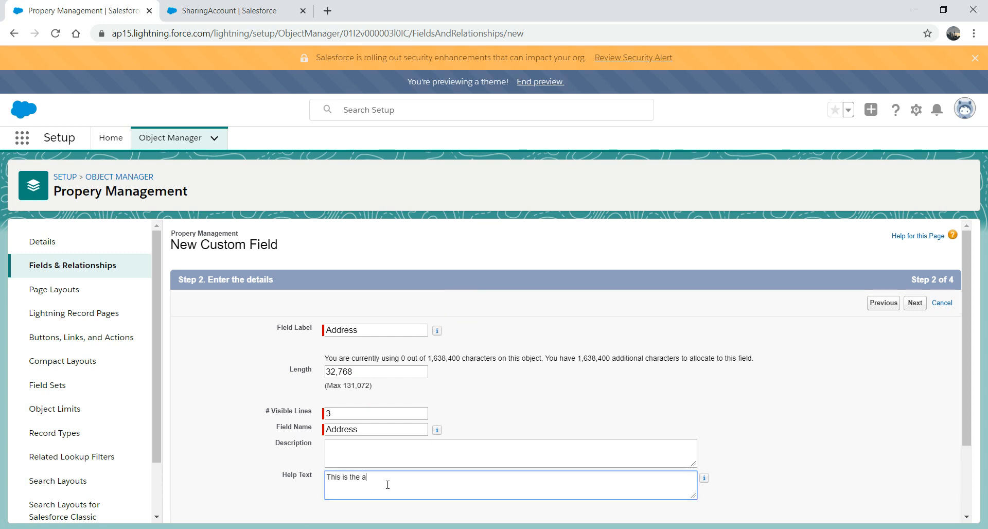
type("This is the address field")
Step: Save the Address field with the default field-level security and page layout
left_click_drag(965, 332, 965, 398)
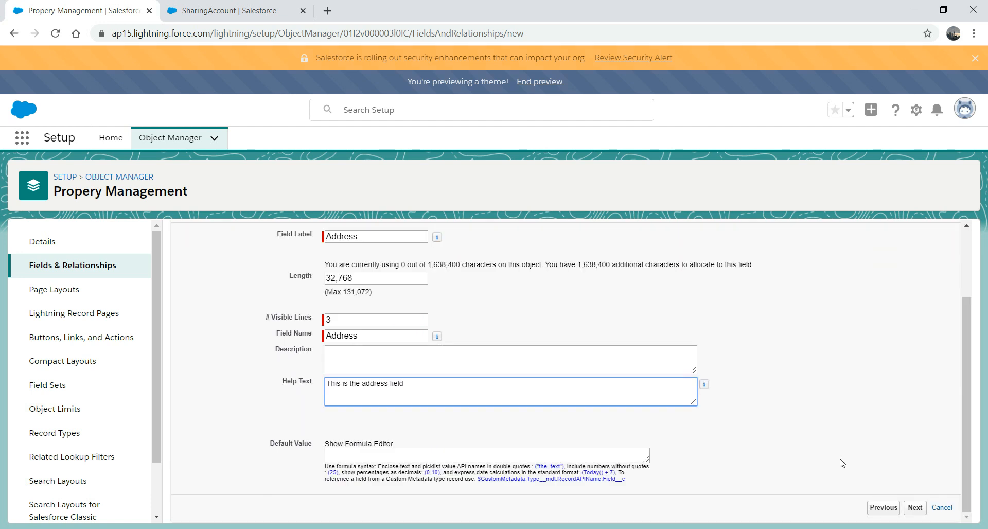
left_click(914, 508)
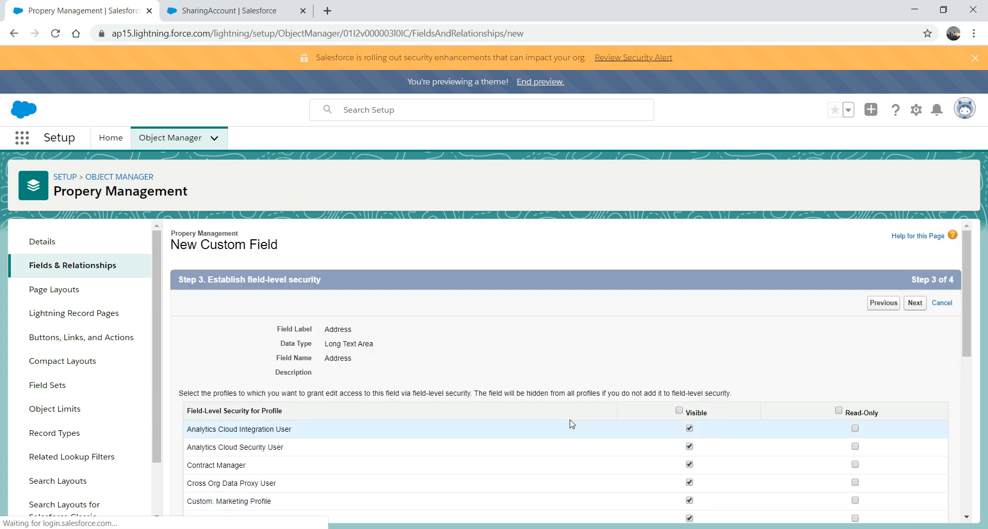
left_click(914, 303)
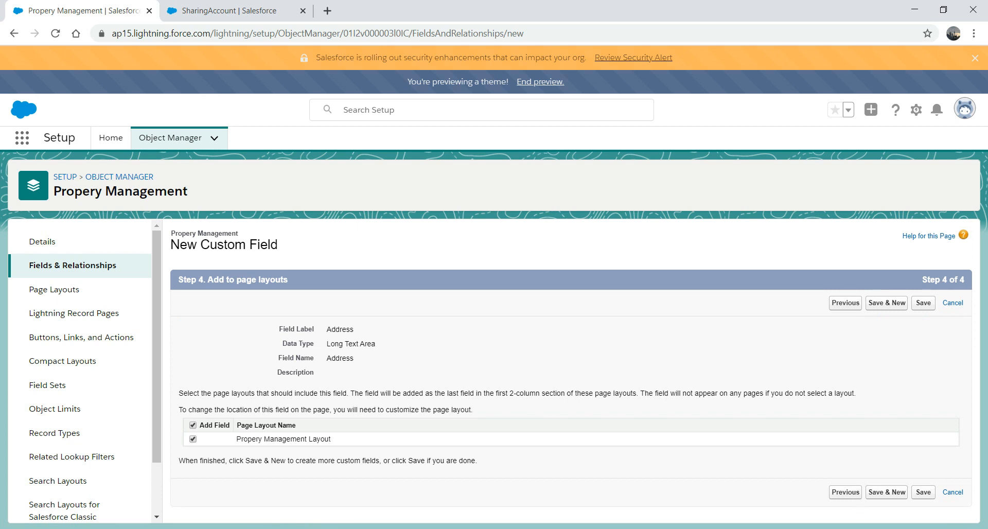
left_click(923, 493)
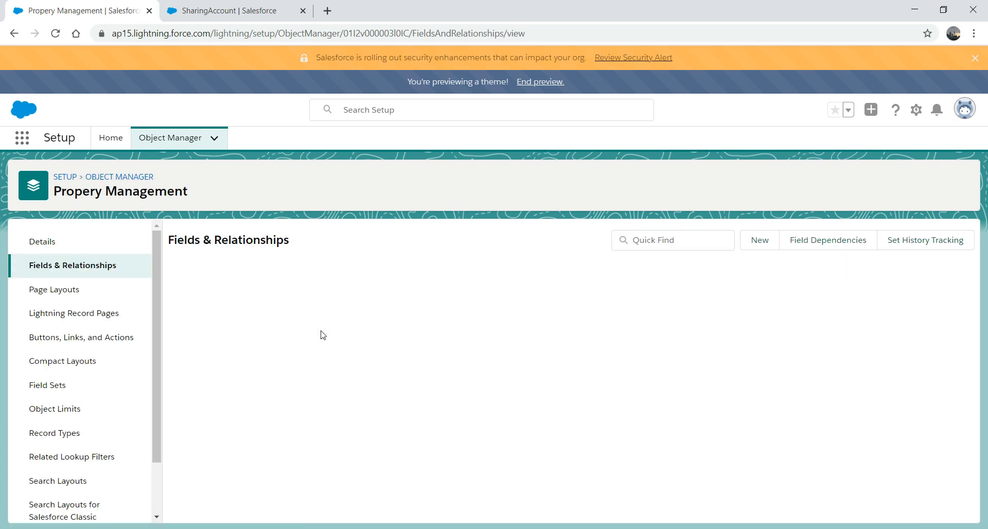
left_click(682, 240)
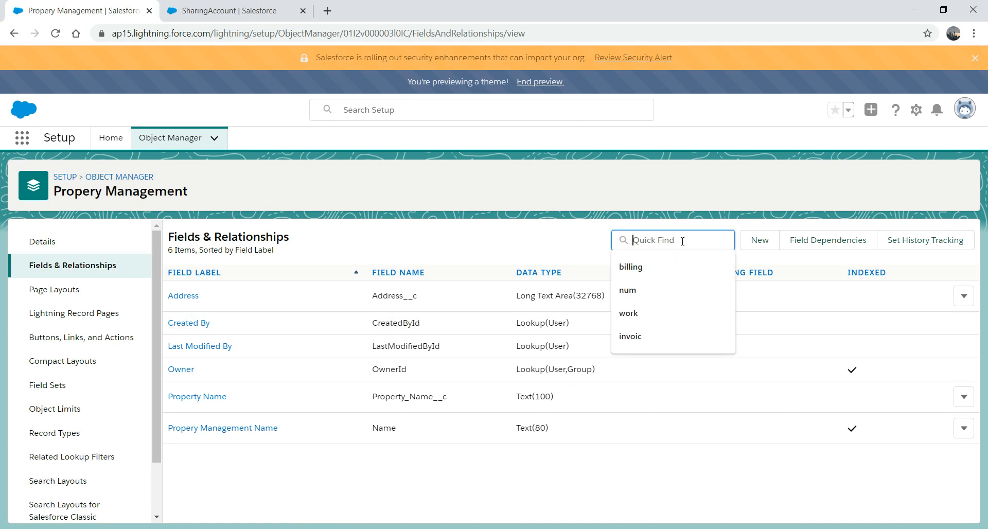
type("Price")
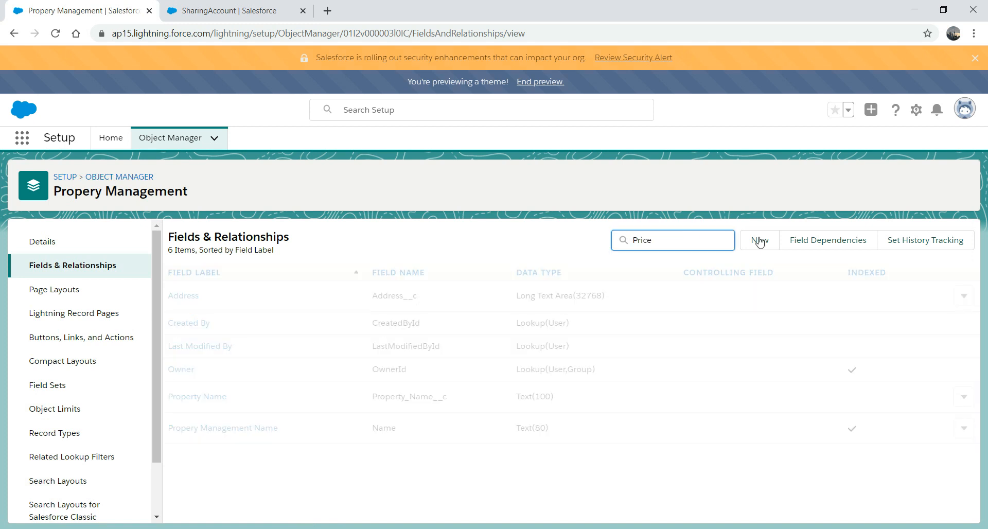
left_click_drag(672, 239, 516, 235)
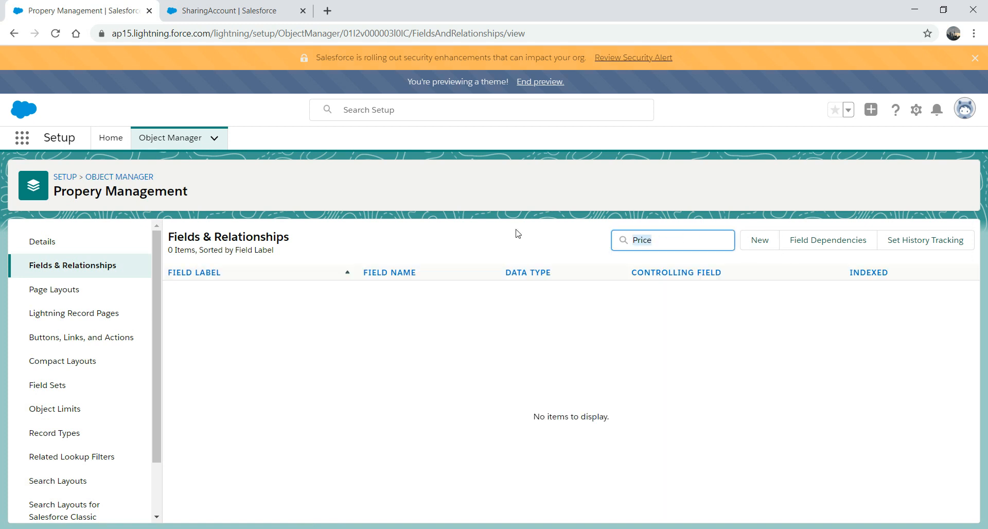
key("BackSpace")
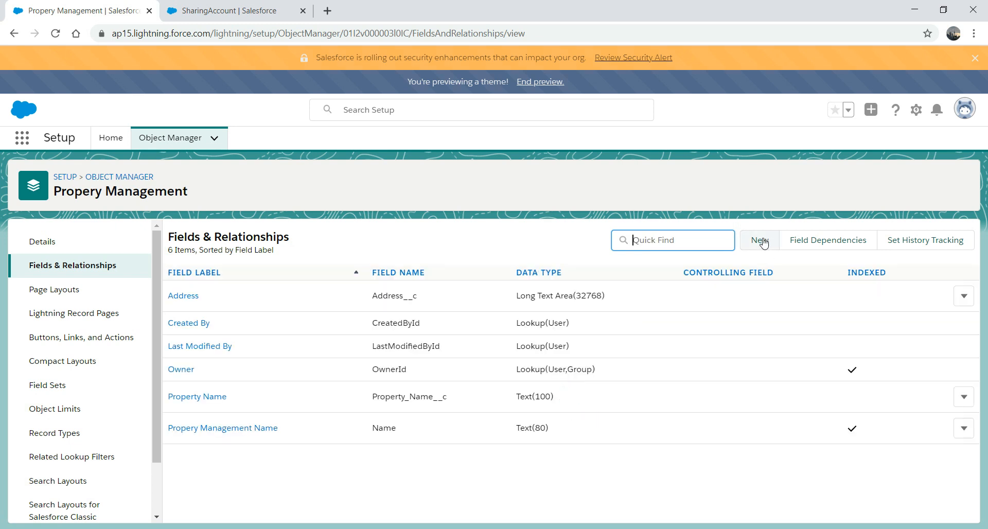
Step: Start another custom field on Propery Management, of type Currency
left_click(760, 240)
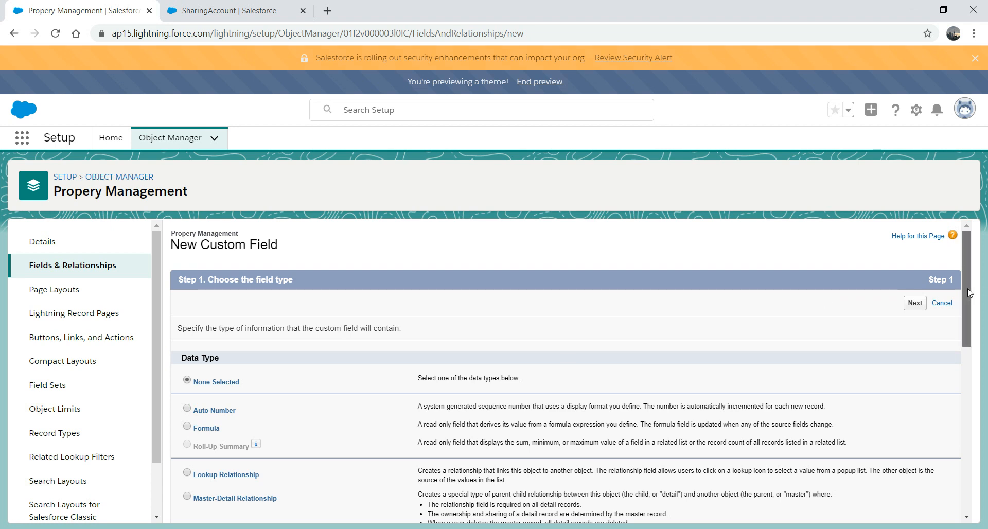
left_click_drag(967, 288, 952, 346)
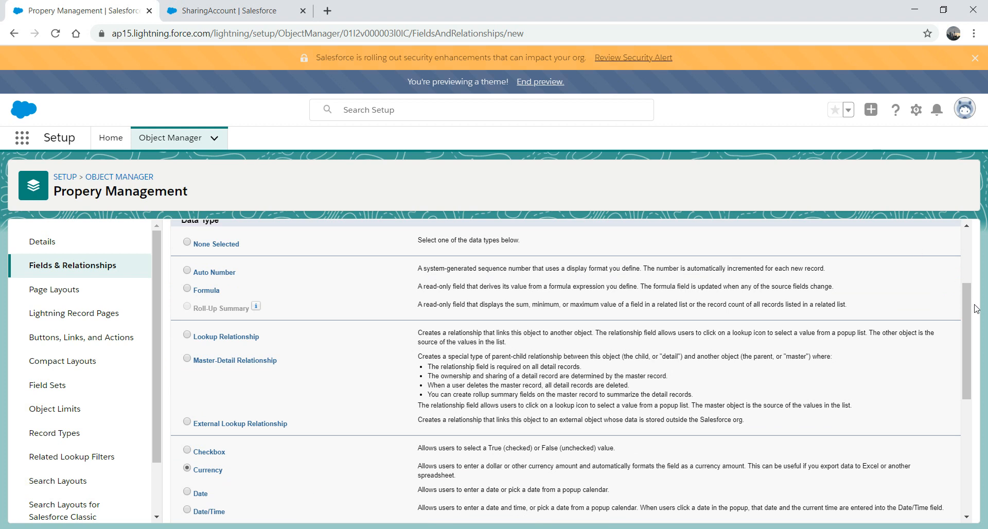
scroll(952, 305, "up", 3)
left_click(917, 302)
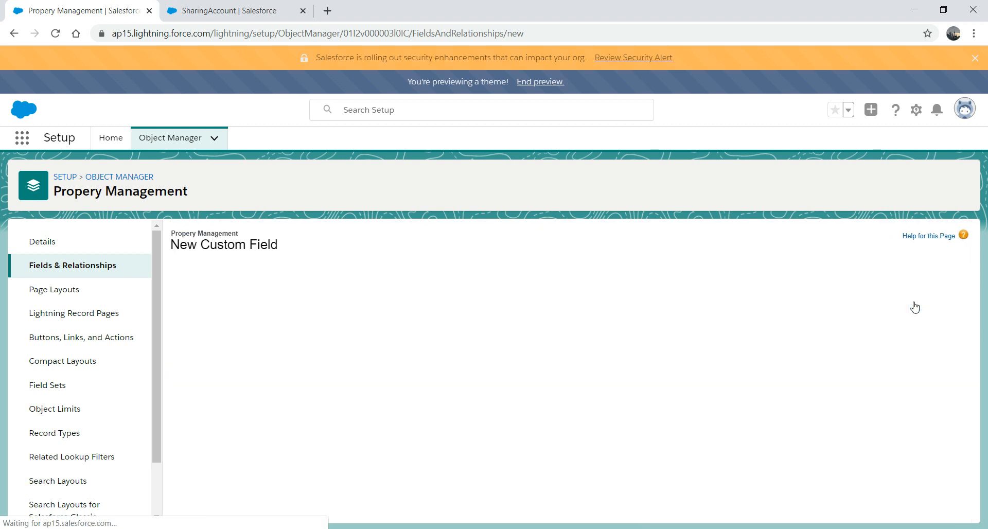
Step: Label the currency field "Price" and give it the help text "This is property price"
left_click(374, 332)
type("Price")
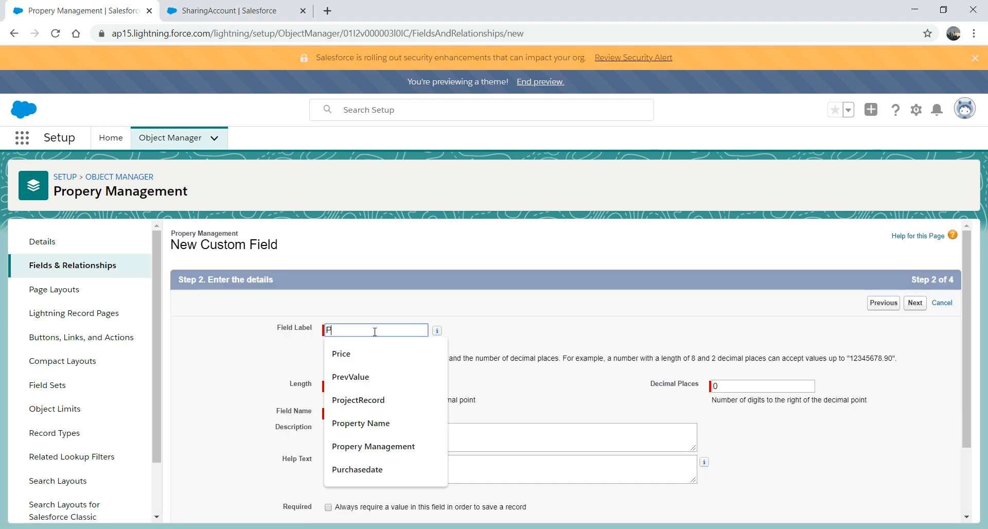
key("Tab")
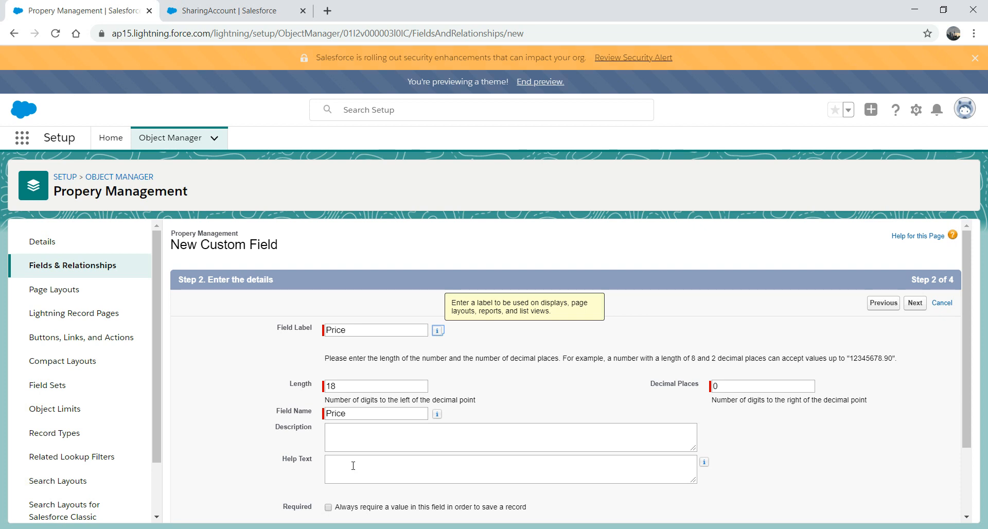
left_click(353, 466)
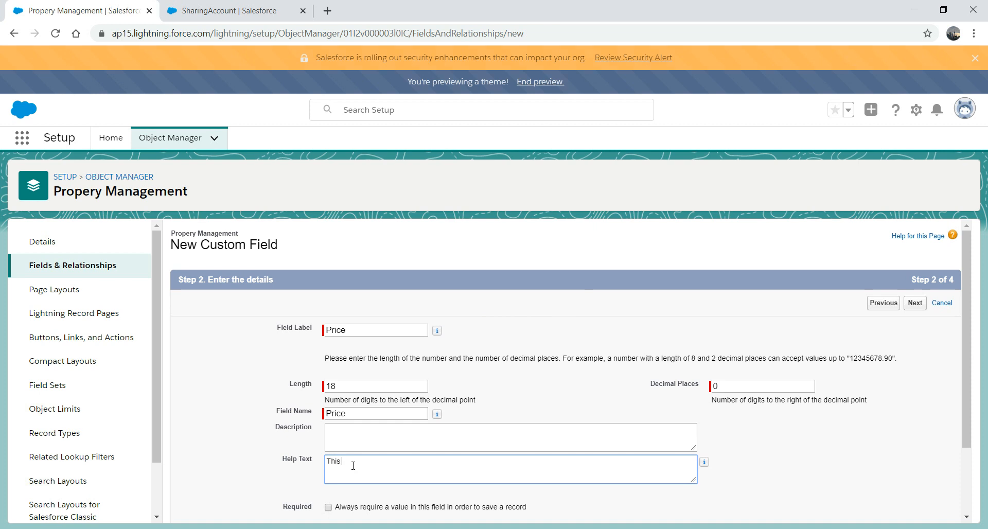
type("This is property price")
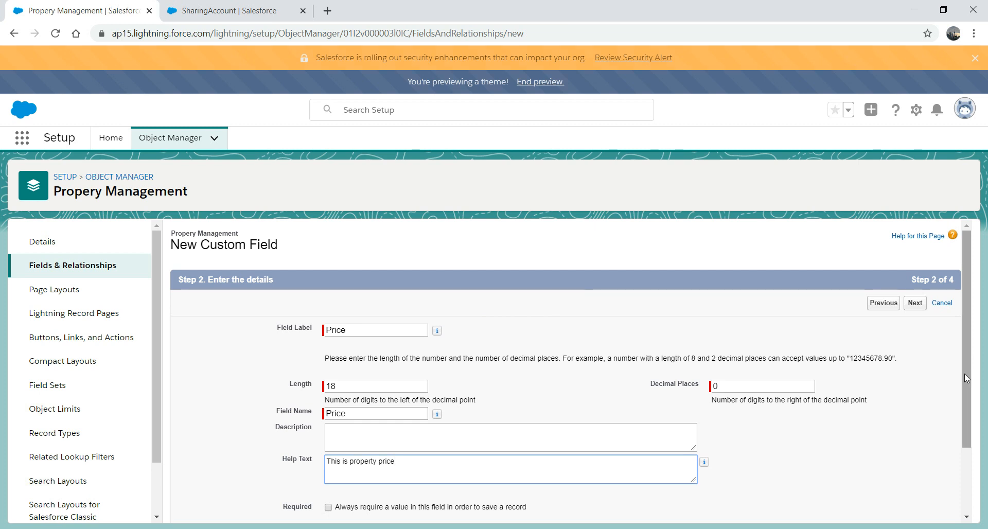
Step: Set the Price field's decimal places to 2 and submit its details
left_click(733, 383)
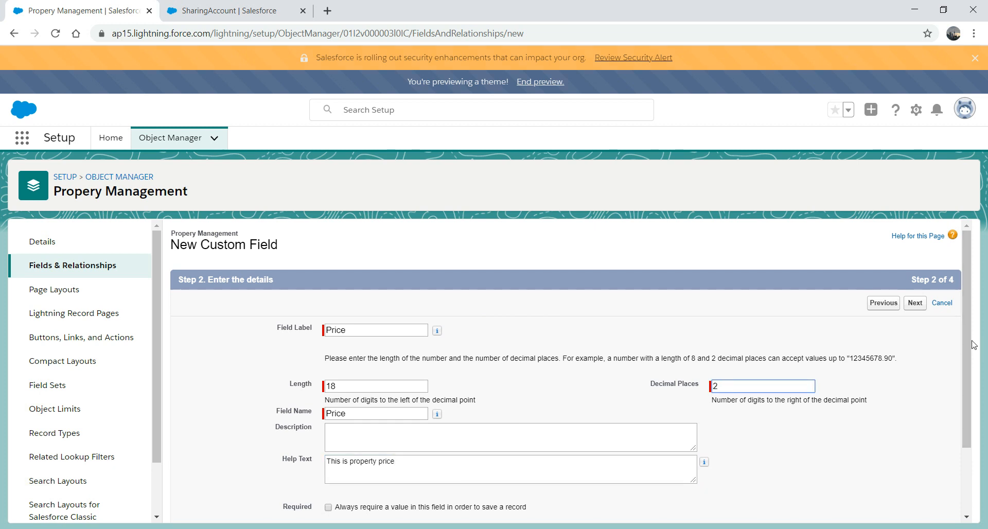
scroll(941, 495, "down", 2)
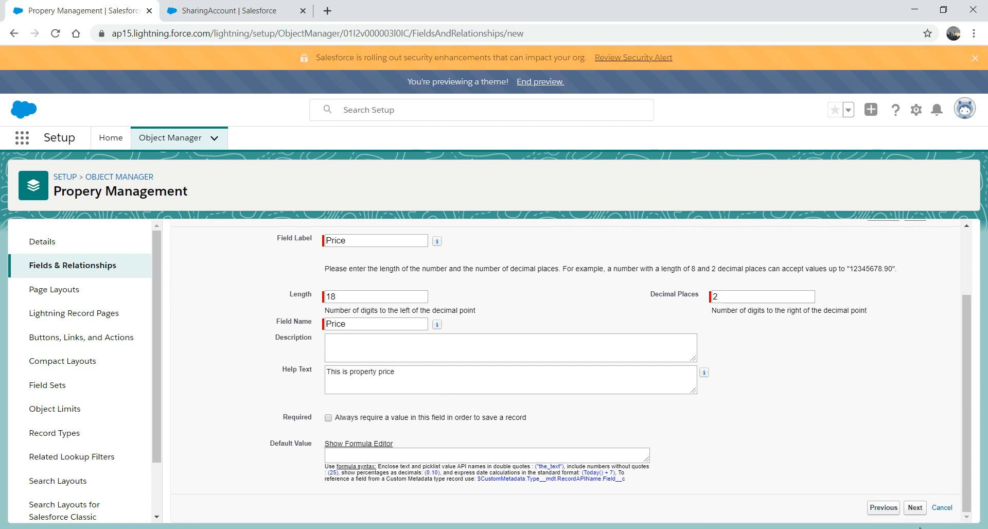
left_click(918, 511)
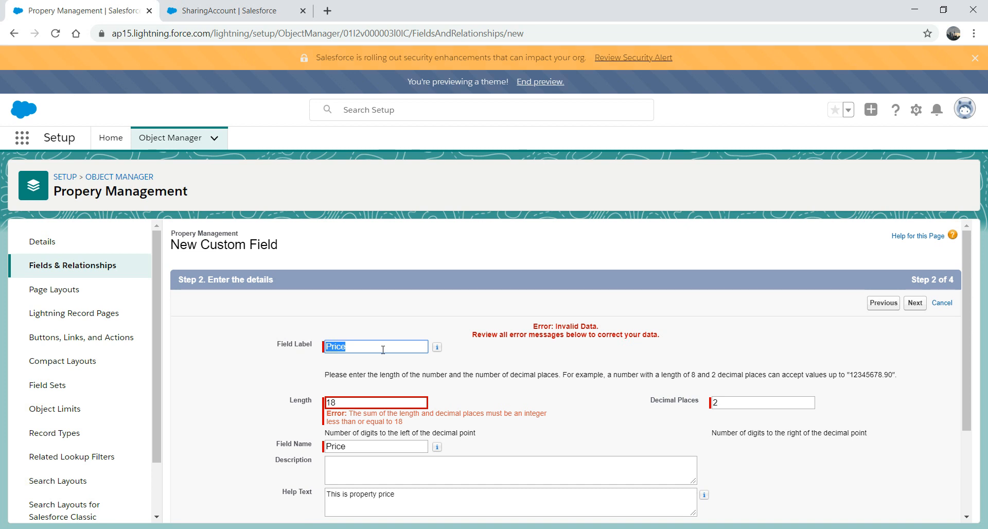
Step: Set the Price field's length to 16
left_click(394, 399)
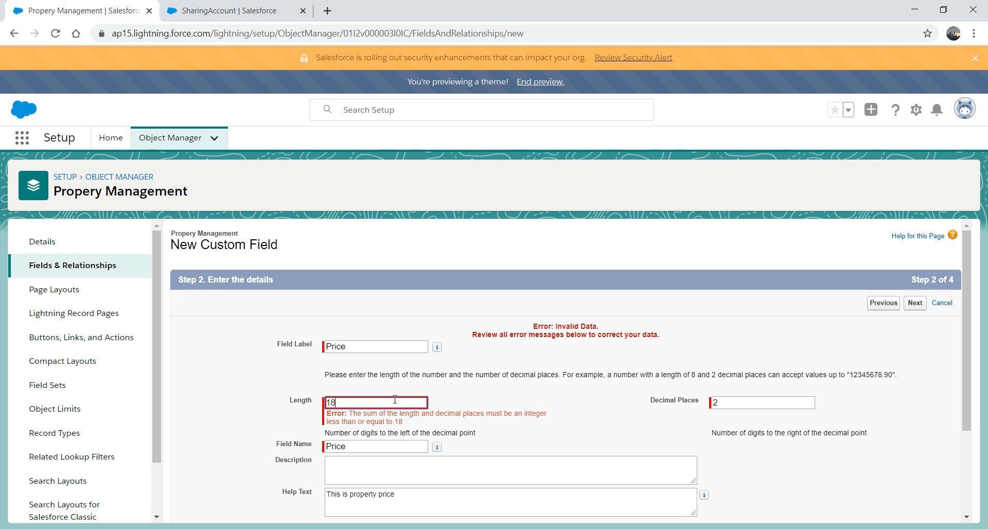
left_click(736, 406)
left_click_drag(361, 398, 296, 409)
type("16")
left_click(626, 442)
scroll(974, 381, "down", 3)
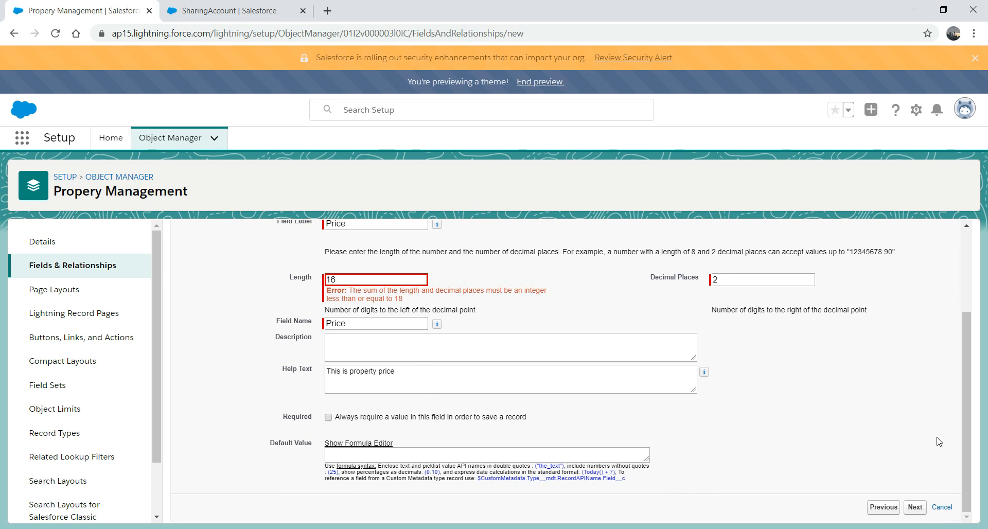
Step: Save the Price field with the default field-level security and page layout
left_click(915, 507)
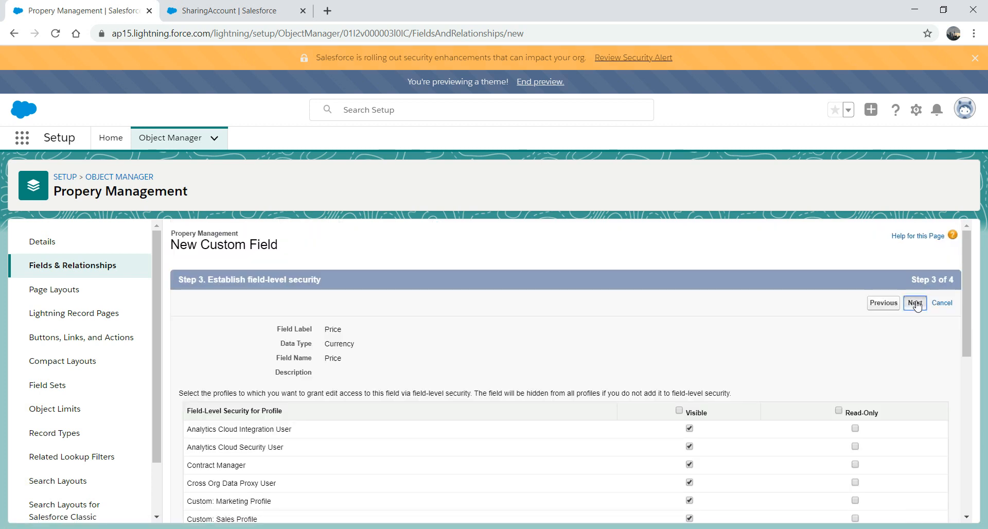
left_click(914, 303)
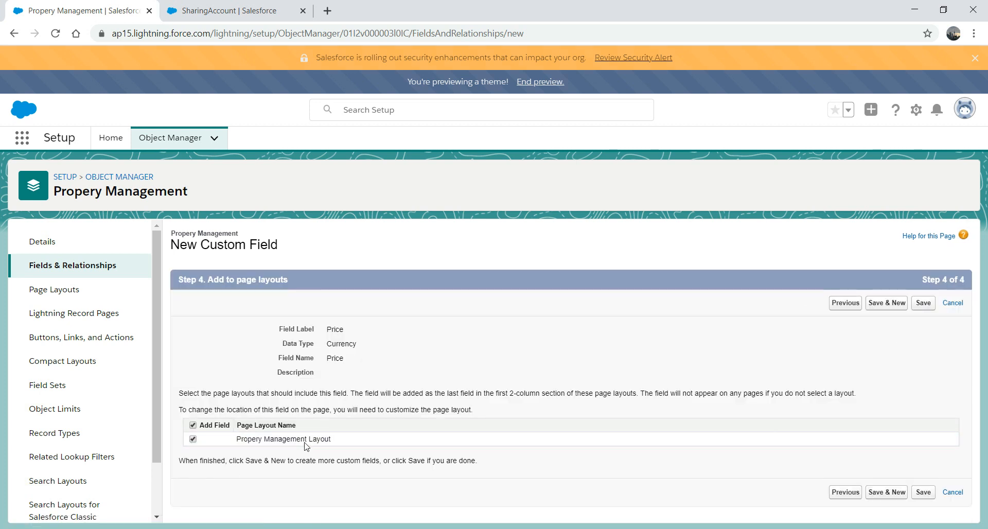
left_click(917, 303)
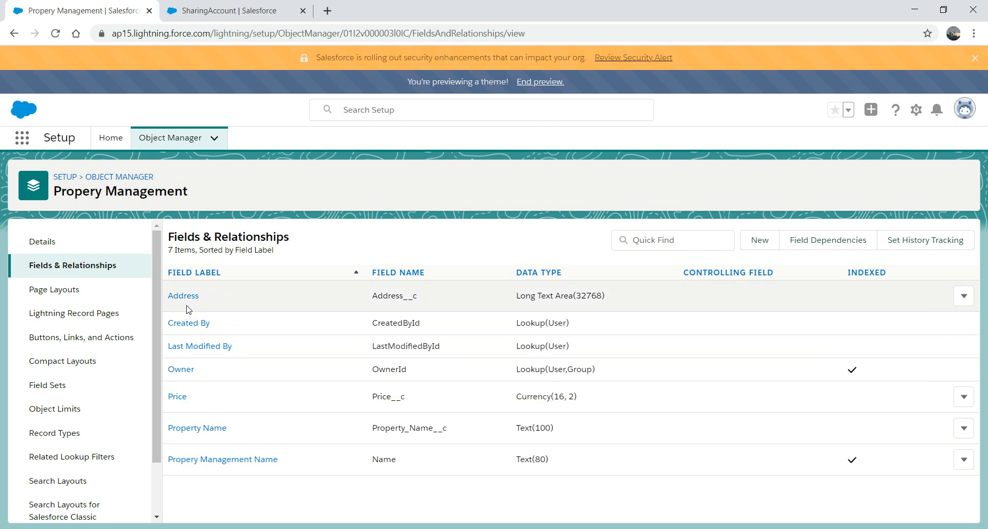
Step: Start another custom field on Propery Management, of type Date
left_click(760, 241)
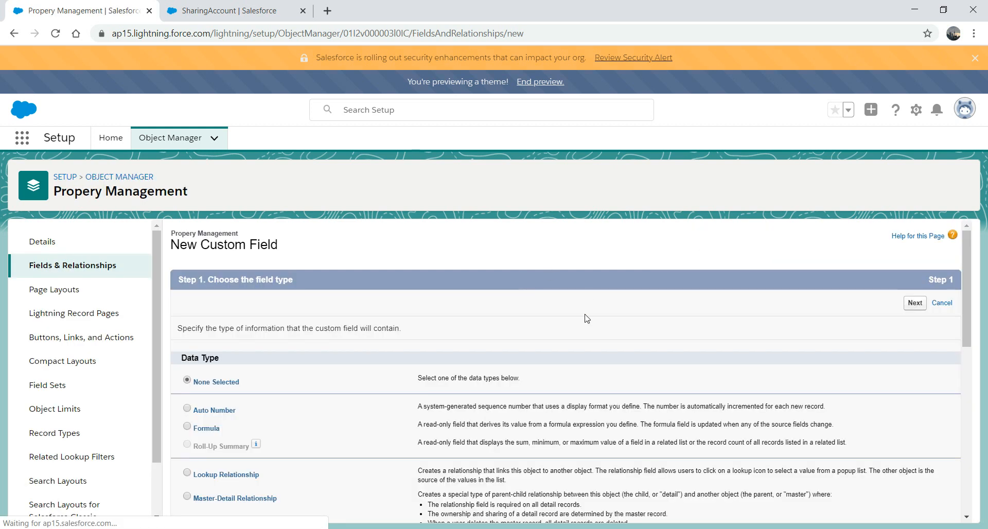
scroll(969, 309, "down", 5)
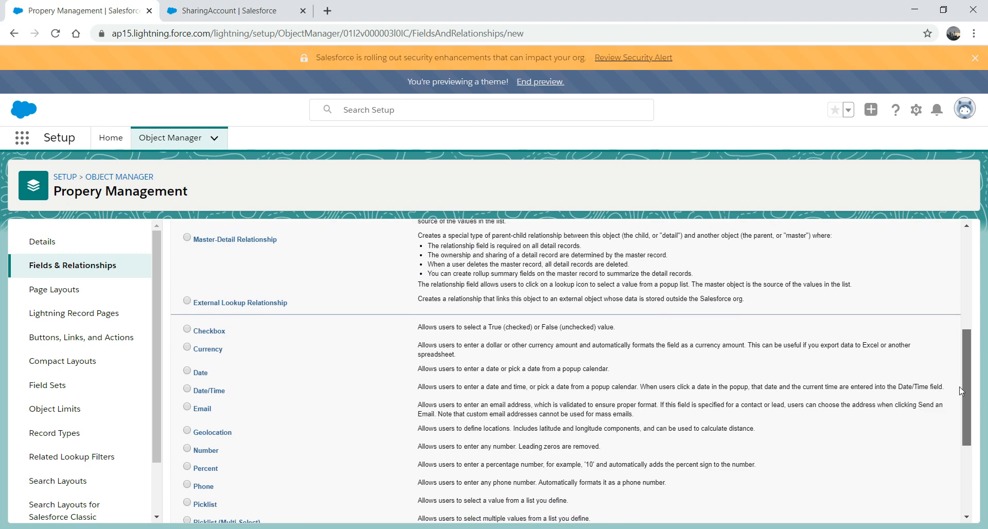
left_click(187, 369)
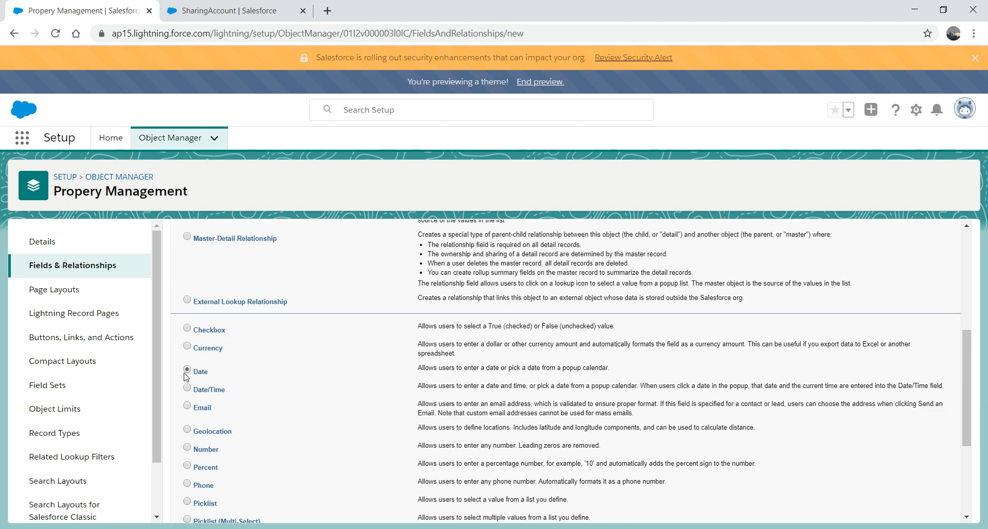
left_click_drag(966, 356, 967, 491)
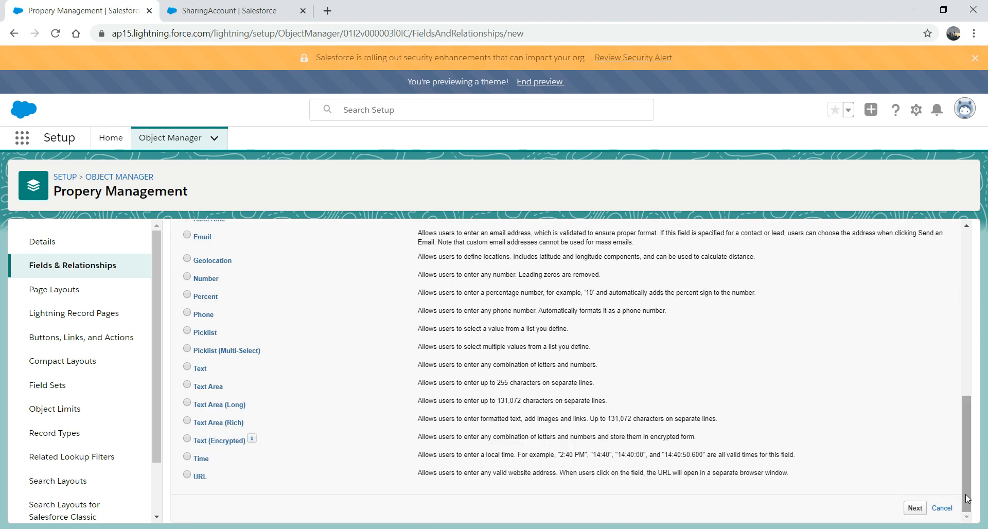
left_click(915, 509)
Step: Label the date field "Selling Date" and give it the help text "Selling Date"
left_click(358, 331)
type("Selling Date")
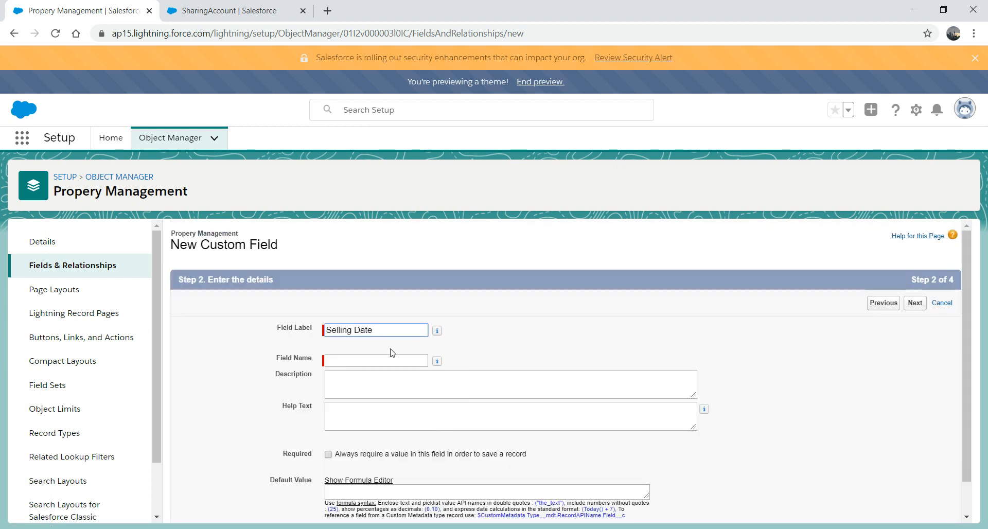
key("Tab")
left_click(355, 407)
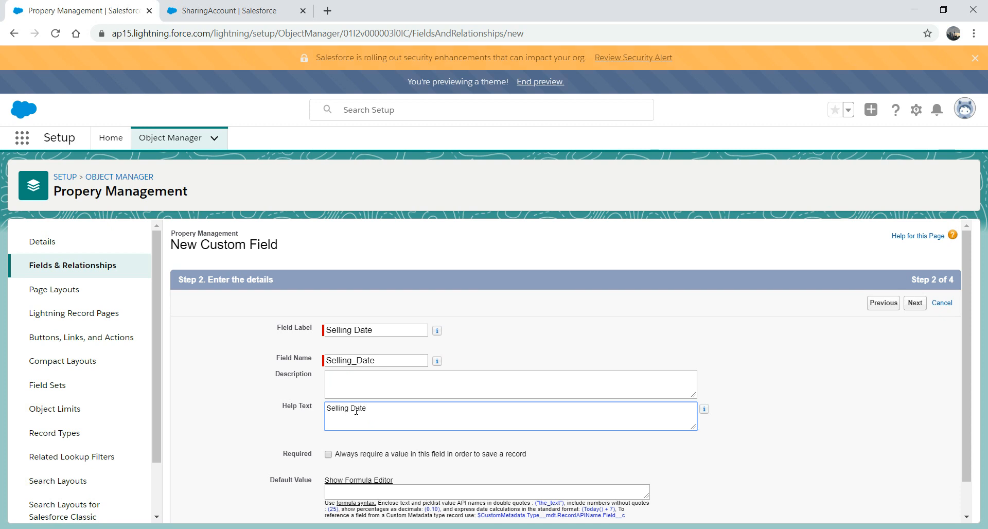
Step: Make the Selling Date field required and save it with the default field-level security and page layout
left_click(329, 454)
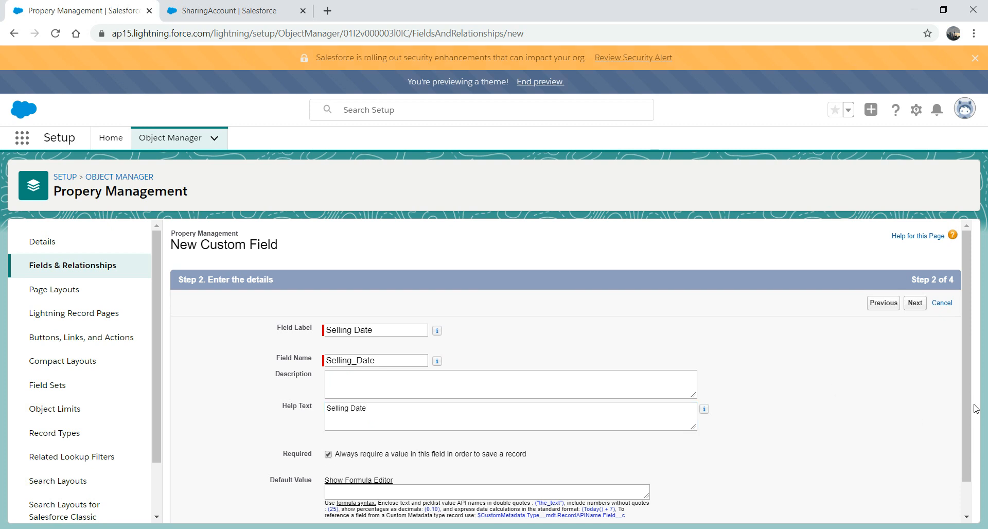
left_click(915, 305)
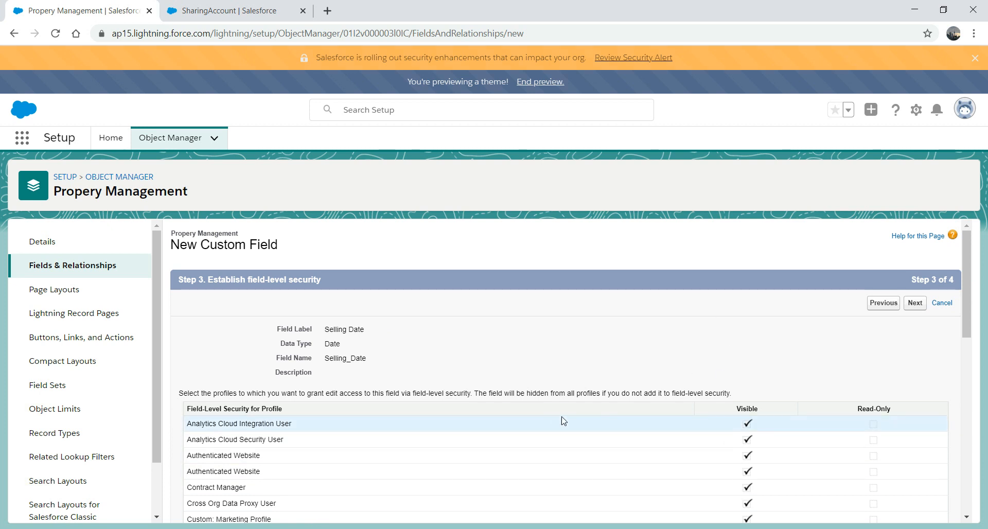
left_click(923, 307)
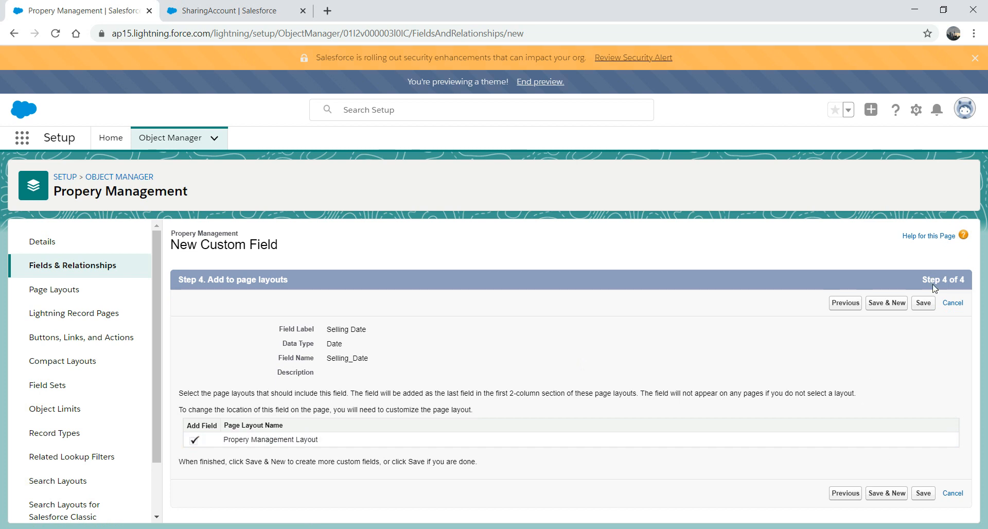
left_click(924, 304)
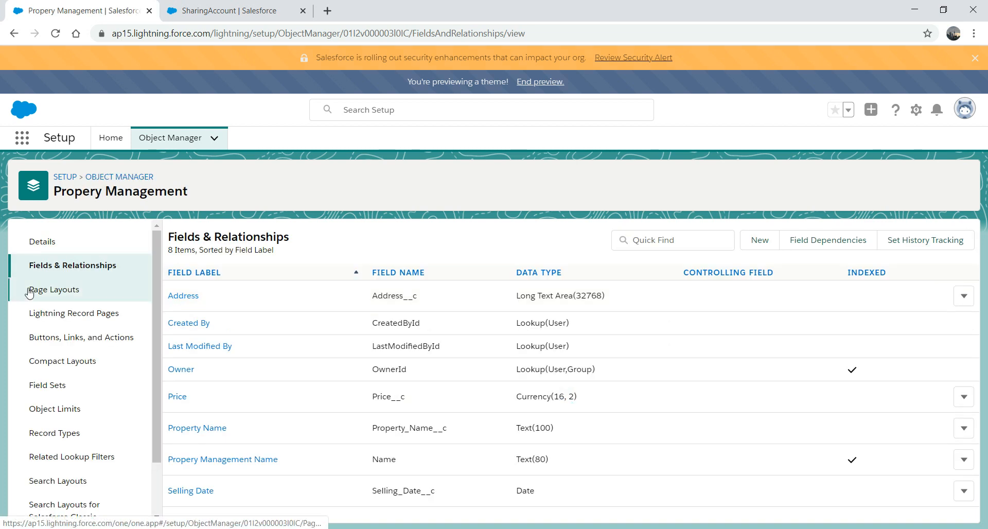
left_click(48, 293)
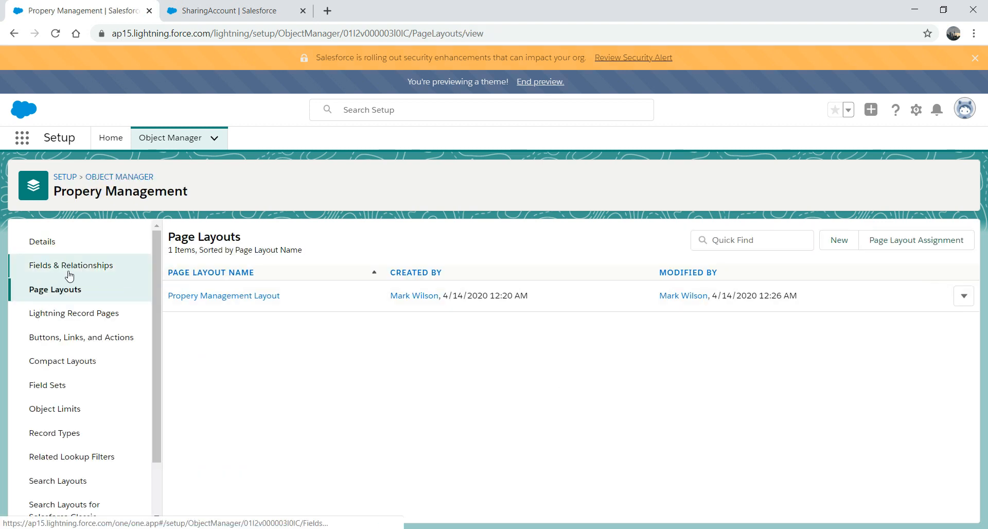
left_click(70, 275)
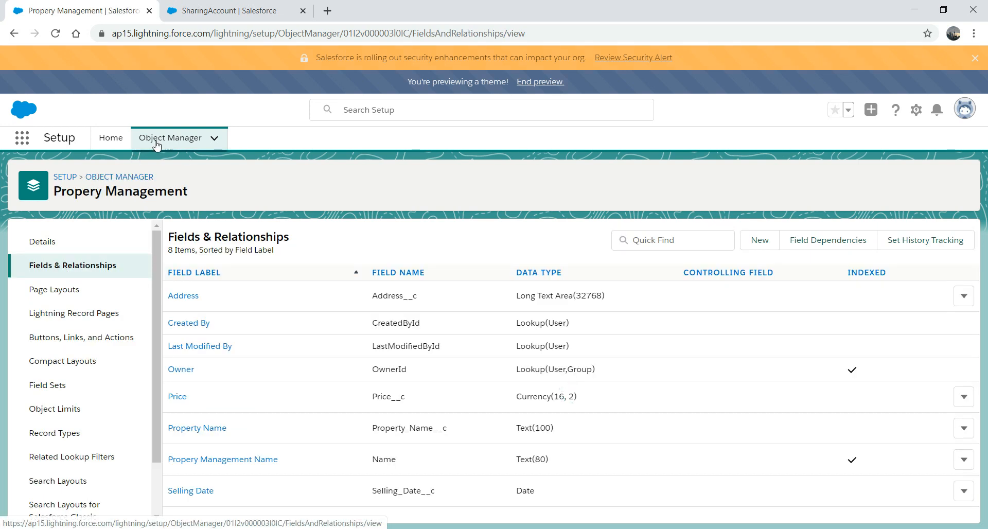
Step: Switch to the Sales app and open its Propery Managements list
left_click(22, 141)
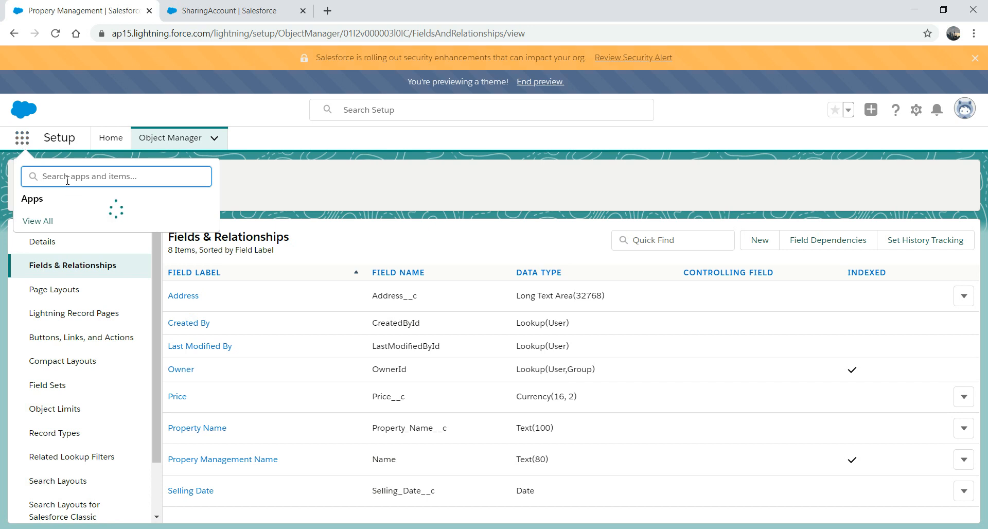
type("sales")
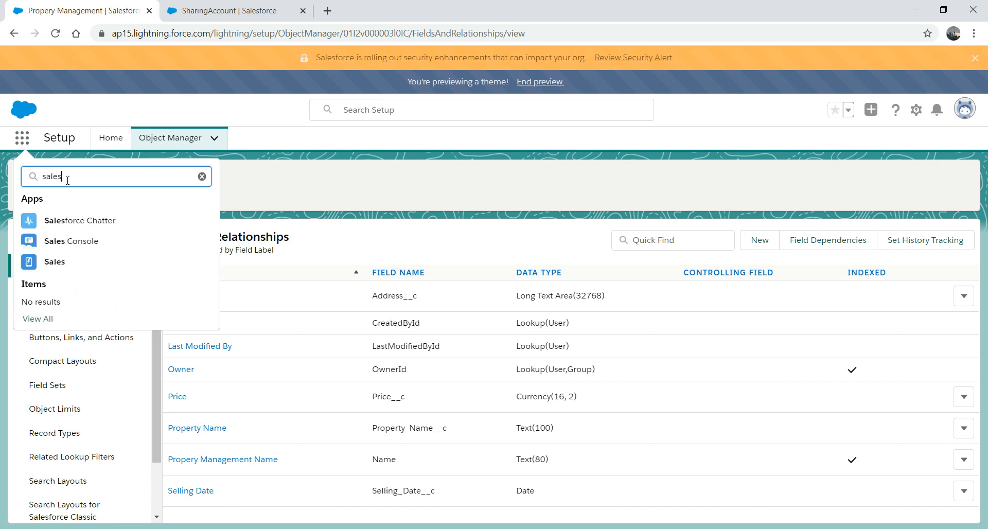
left_click(63, 263)
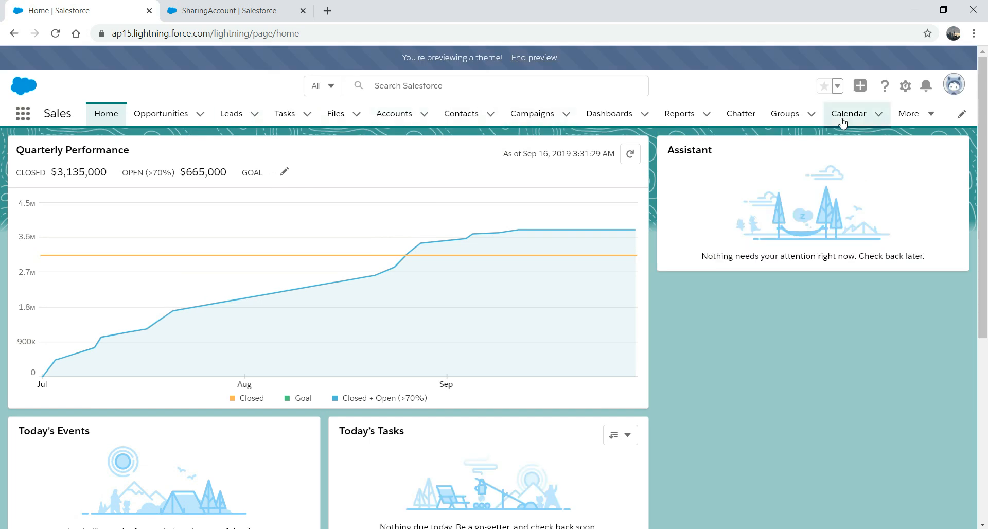
left_click(931, 119)
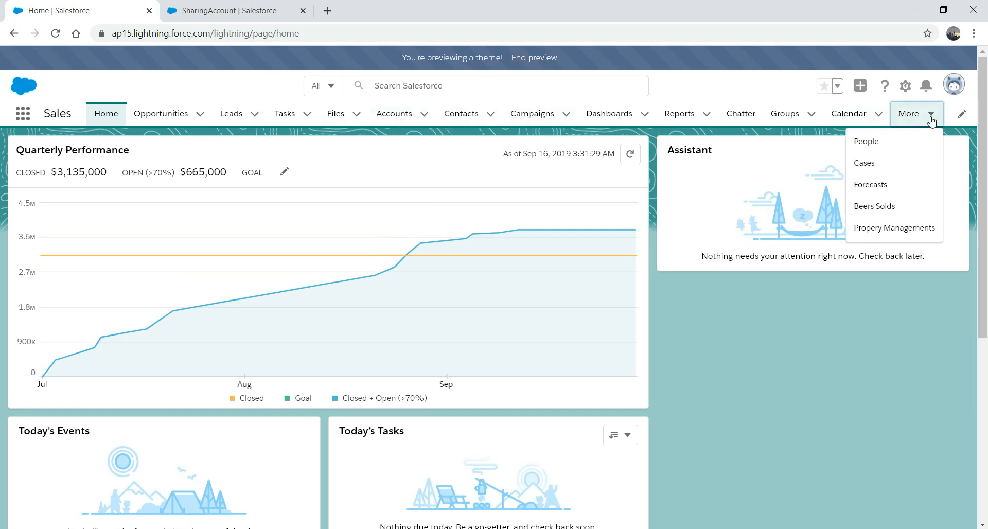
left_click(883, 231)
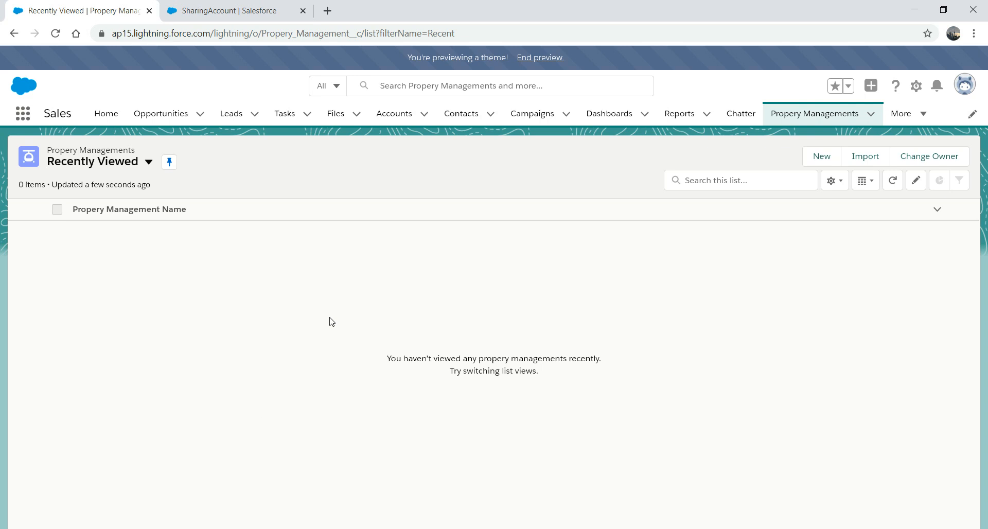
Step: Start a new Propery Management record and set its Propery Management Name to 1
left_click(821, 157)
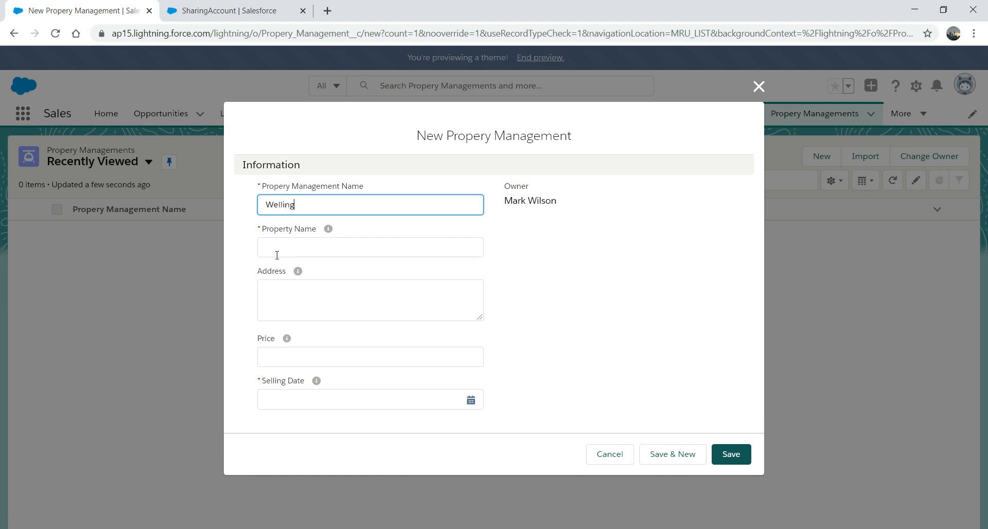
type("Wellington Property")
key("Tab")
left_click(289, 250)
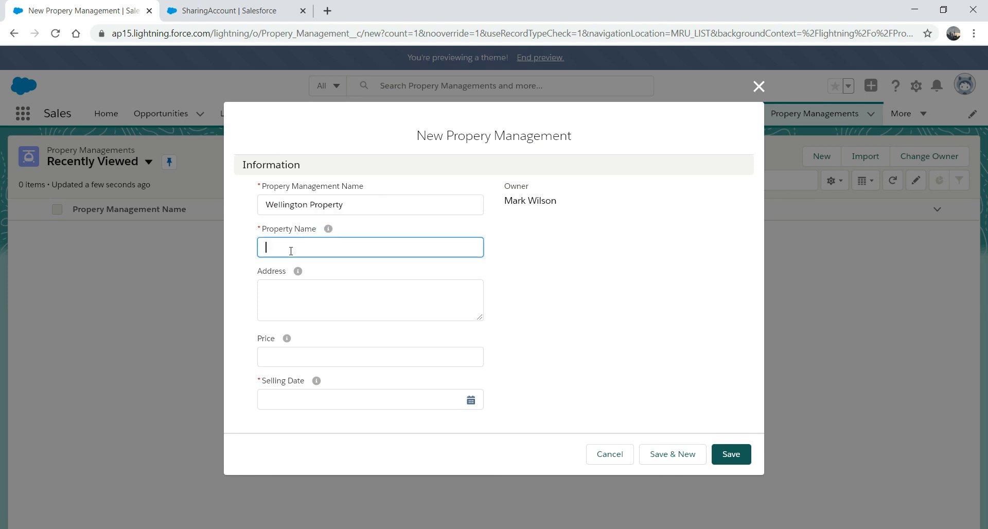
mouse_move(330, 230)
left_click(364, 206)
key("ctrl+a")
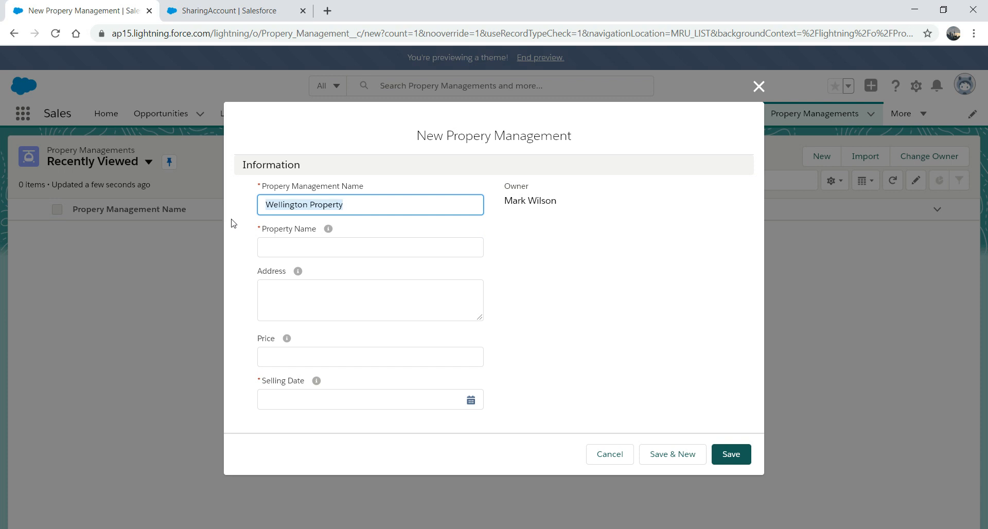
type("1")
key("Tab")
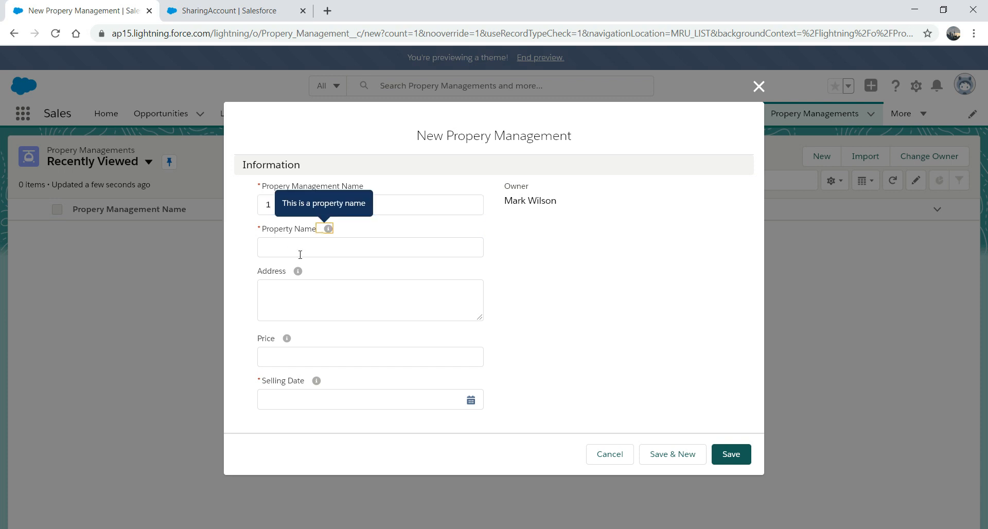
Step: Set the record's Property Name to "Wellington Name" and its Price to 500000, leaving Address empty
left_click(299, 249)
type("Wellington Name")
key("Tab")
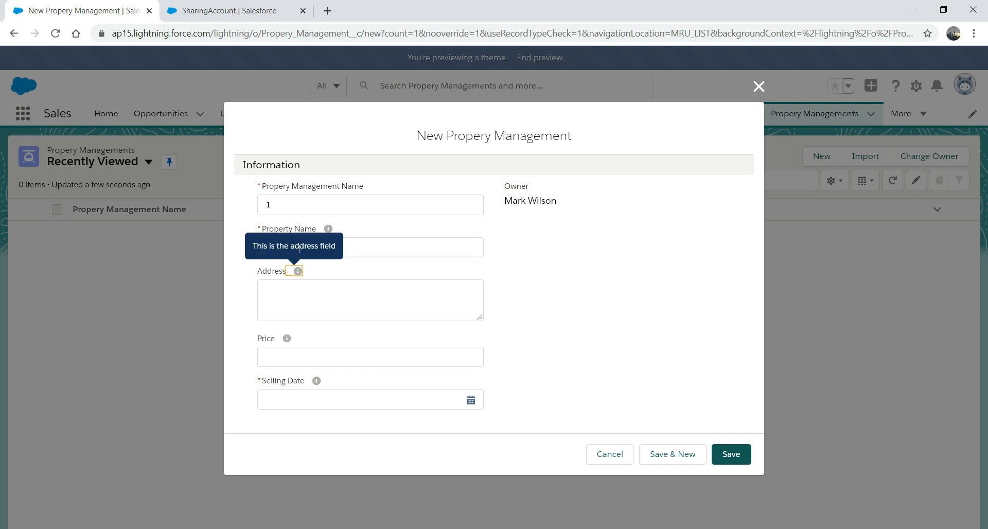
left_click(295, 299)
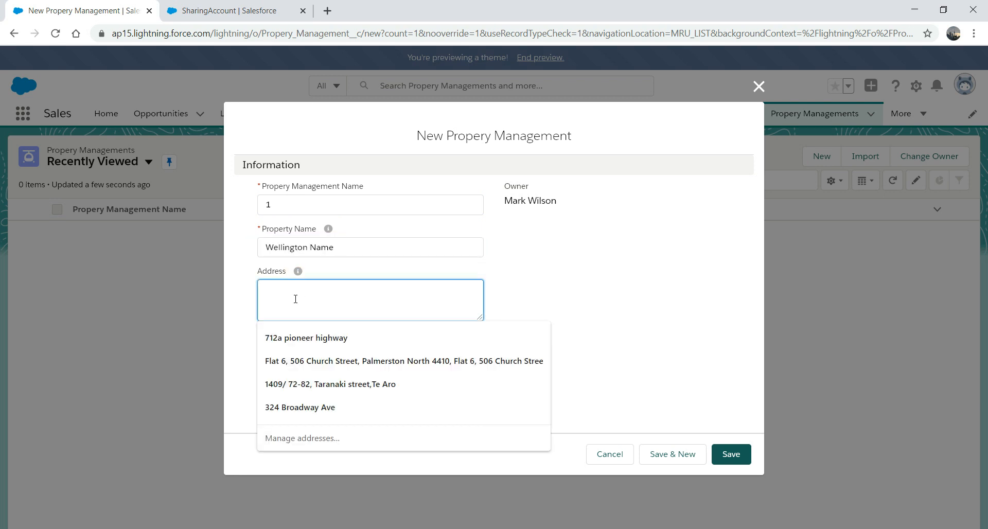
left_click(583, 297)
left_click(341, 357)
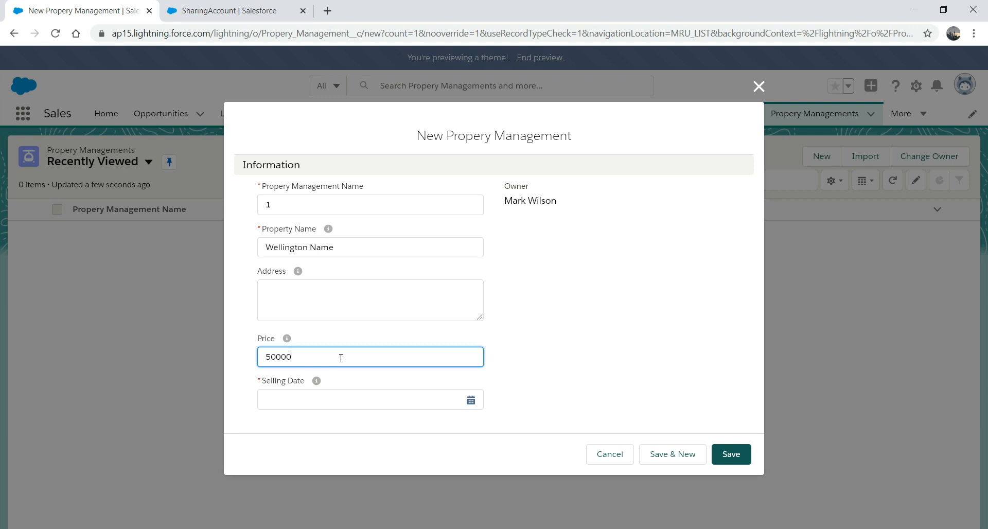
key("Tab")
Step: Set the Selling Date to 4/14/2020 and save the new record
left_click(328, 405)
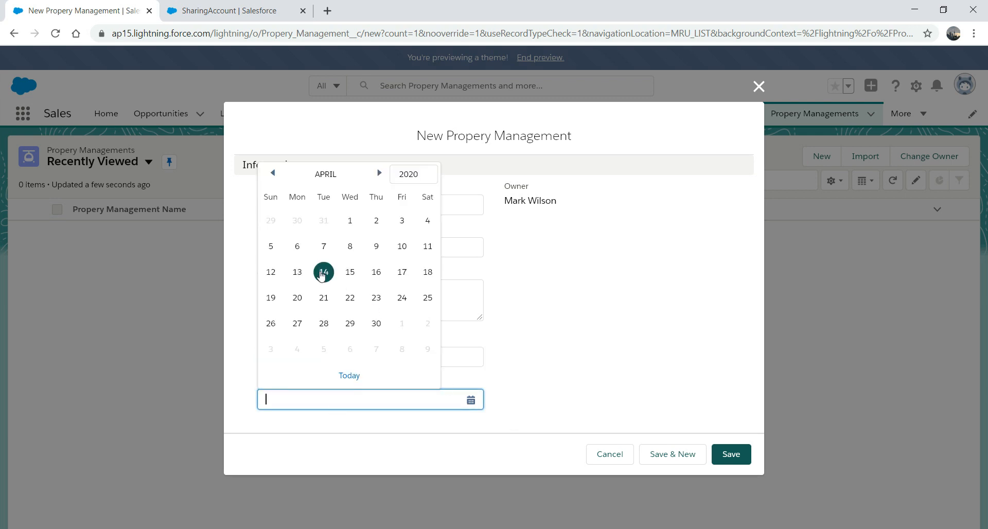
left_click(321, 274)
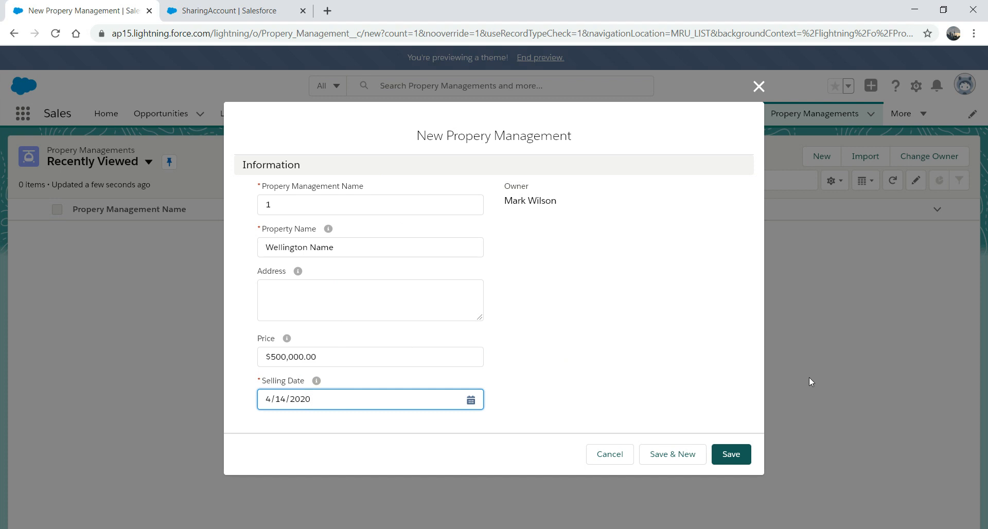
left_click(728, 454)
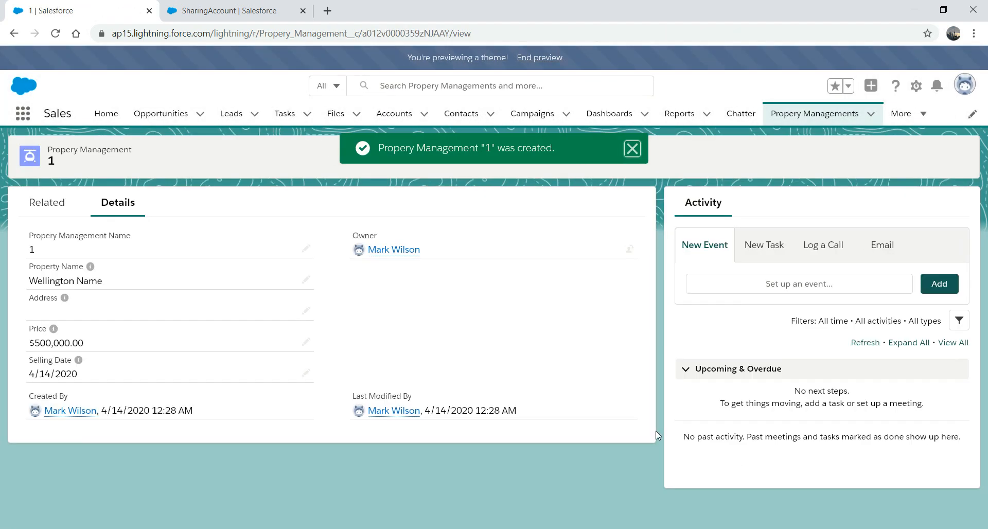
Step: Edit the record's Address to "Test address" and try to save it with an empty Selling Date
left_click(307, 311)
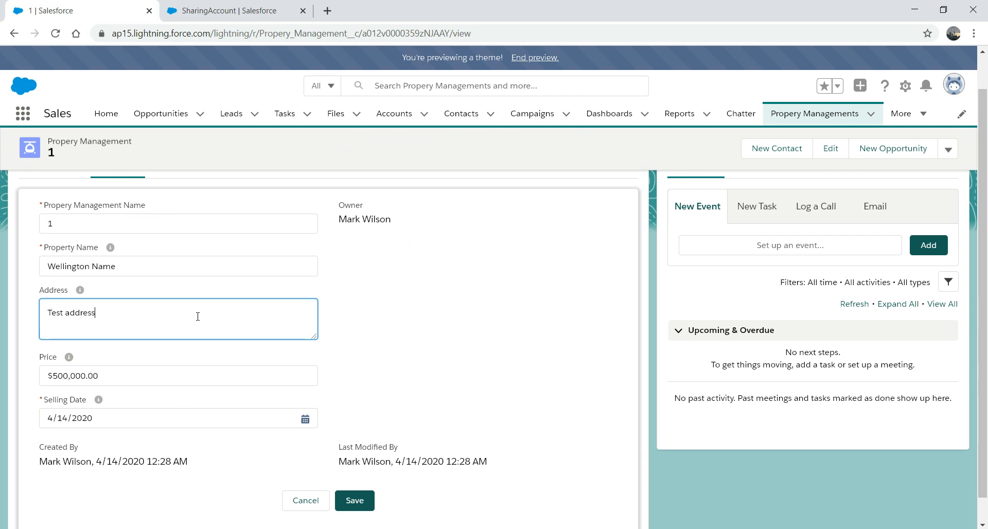
left_click_drag(227, 422, 4, 421)
key("BackSpace")
left_click(112, 491)
left_click(341, 500)
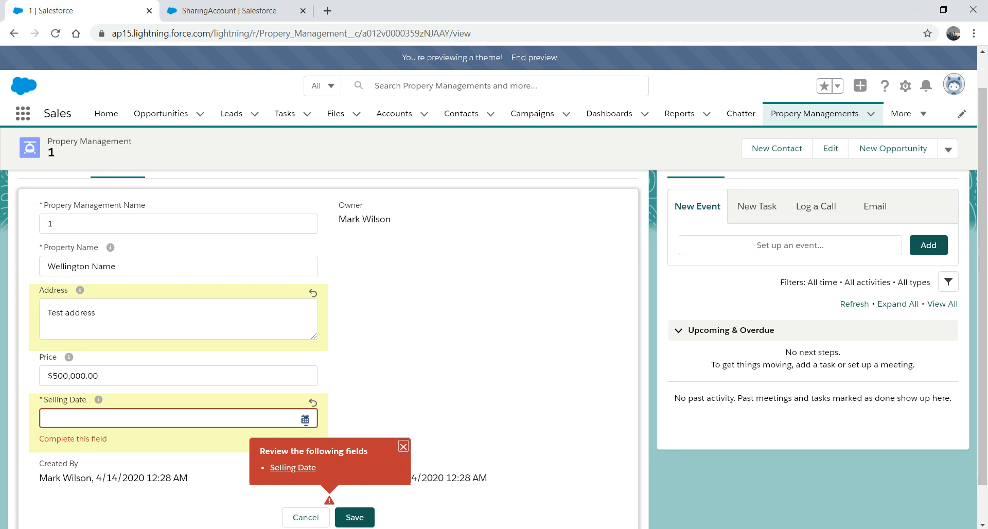
Step: Set the Selling Date to 4/14/2020 again and save the record
scroll(307, 421, "down", 1)
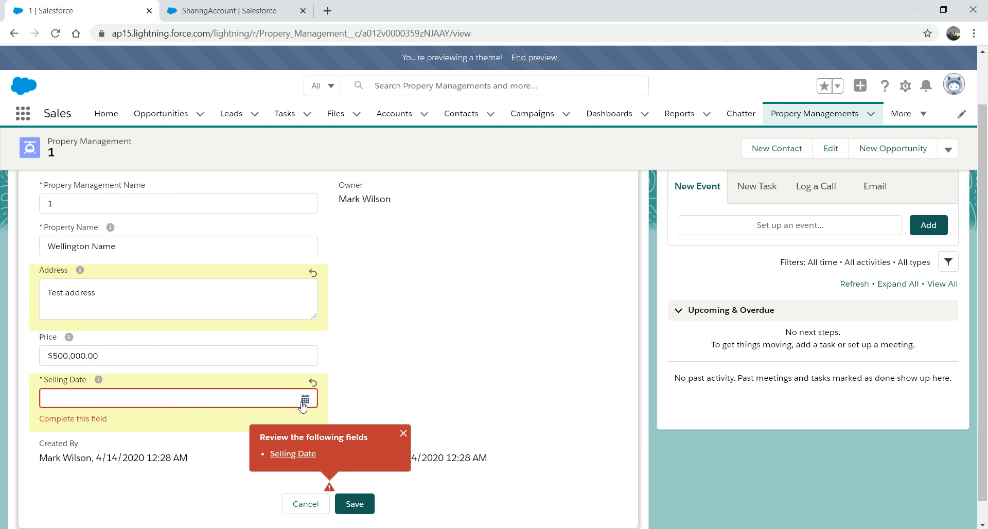
left_click(304, 399)
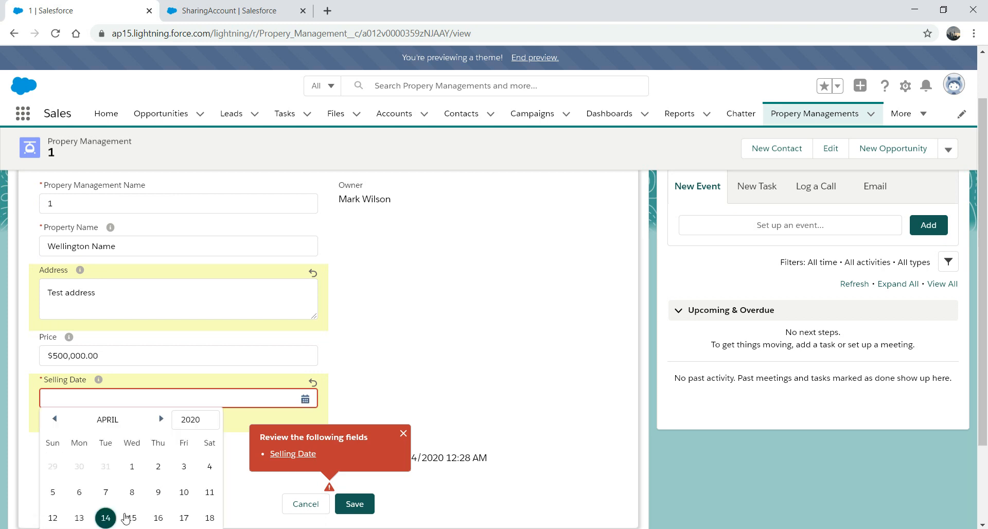
left_click(106, 517)
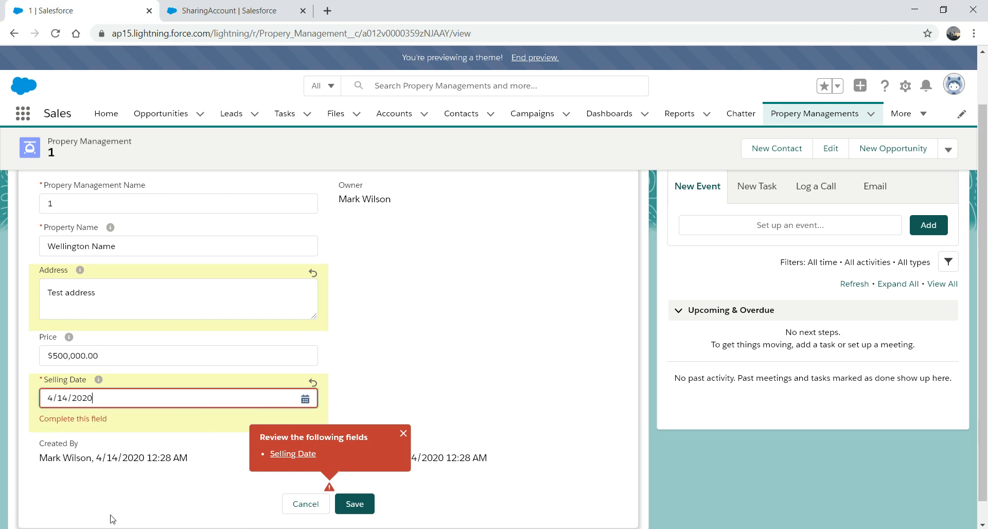
left_click(355, 507)
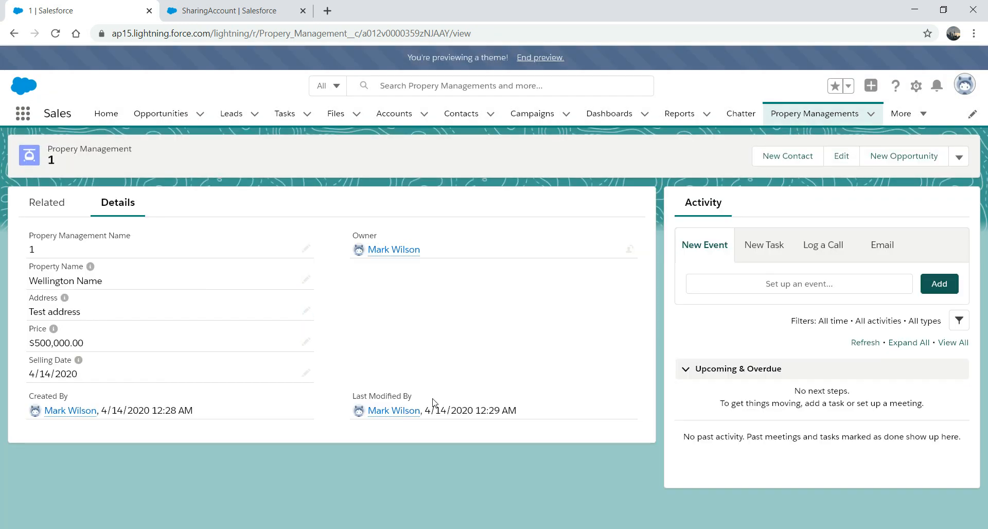
Step: Return to the Propery Managements list and display the All list view
left_click(822, 116)
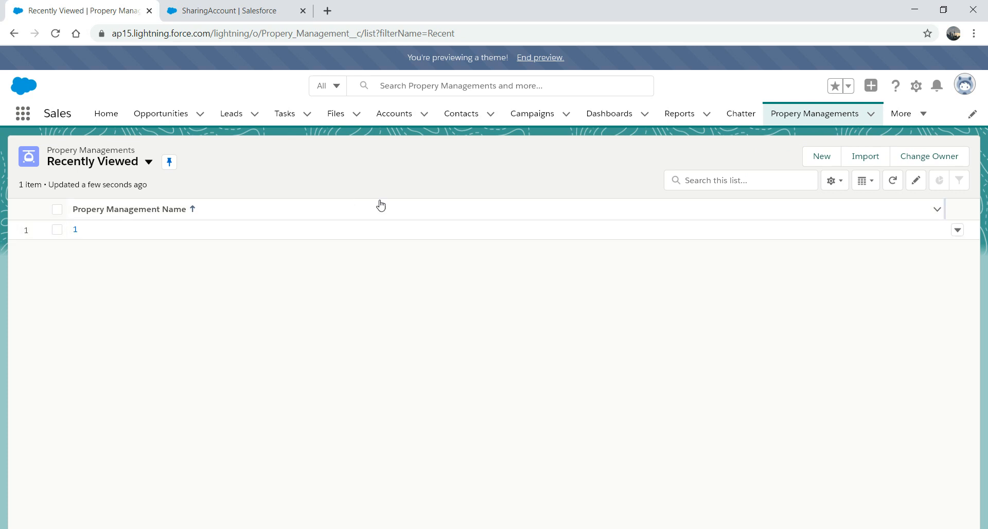
left_click(147, 163)
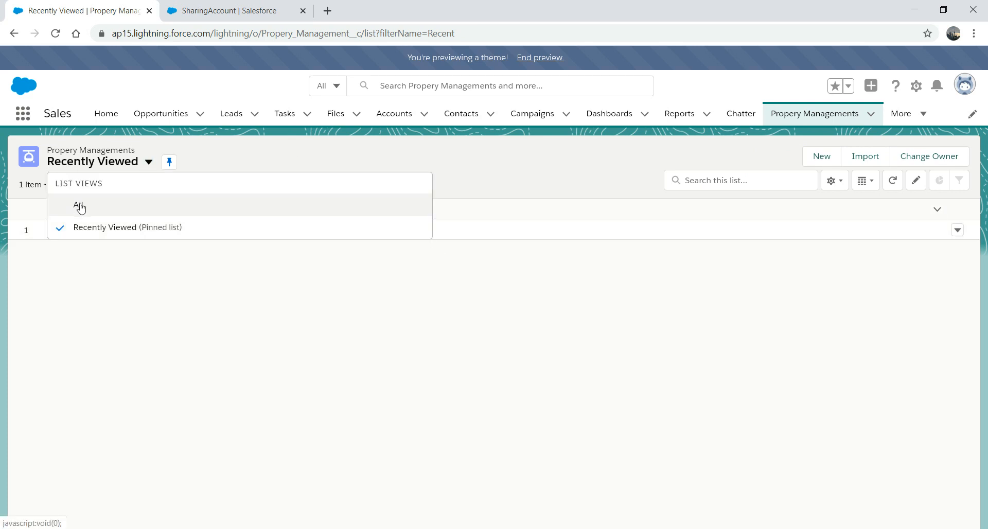
left_click(78, 204)
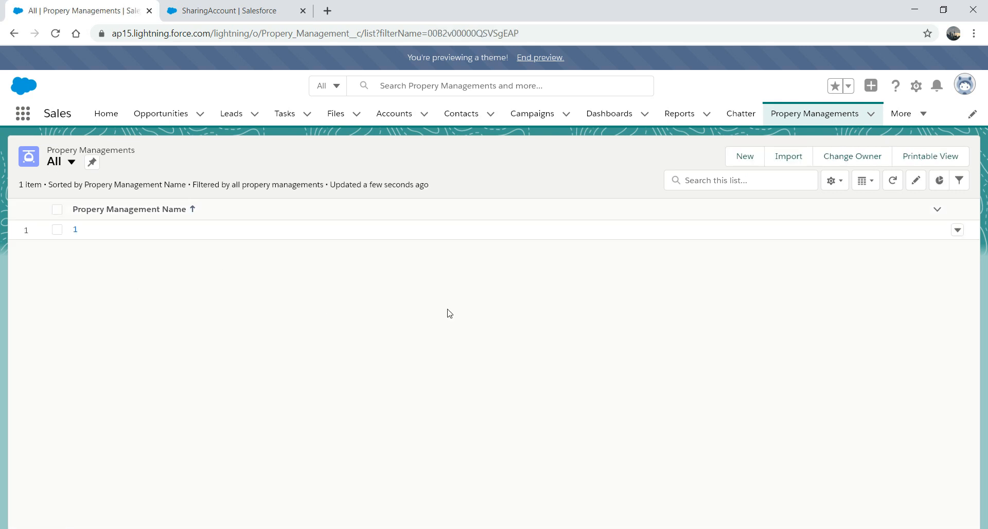
Step: Create a list view named "Prop Management" that all users can see
left_click(842, 183)
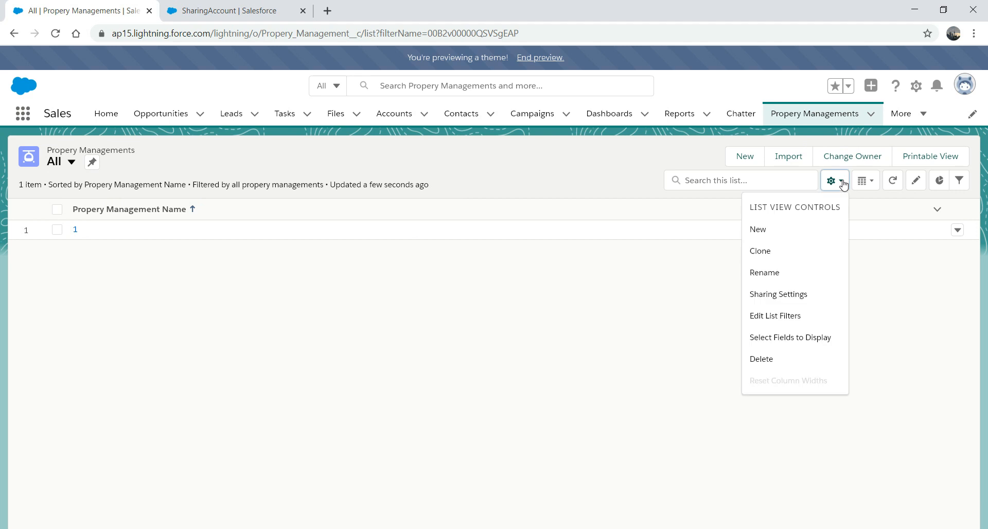
left_click(751, 228)
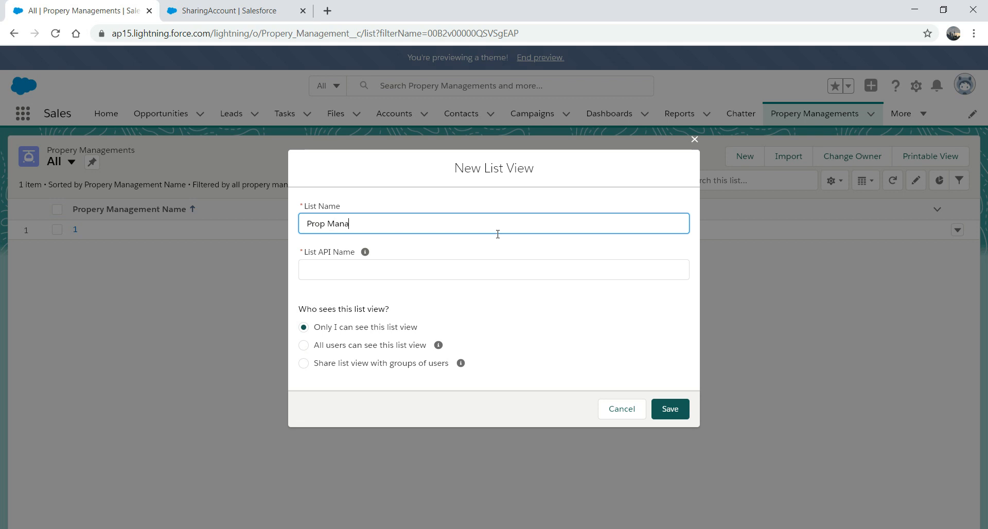
key("Tab")
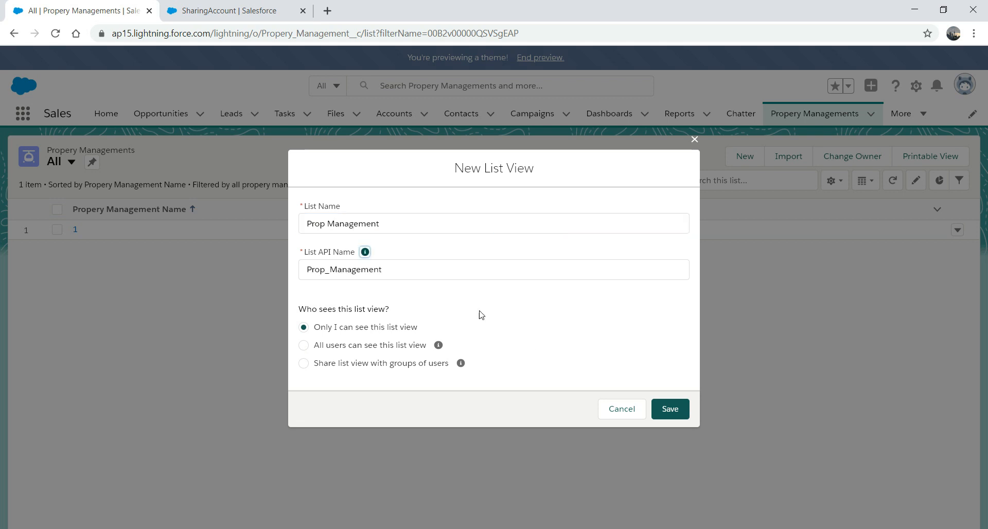
left_click(358, 348)
left_click(669, 409)
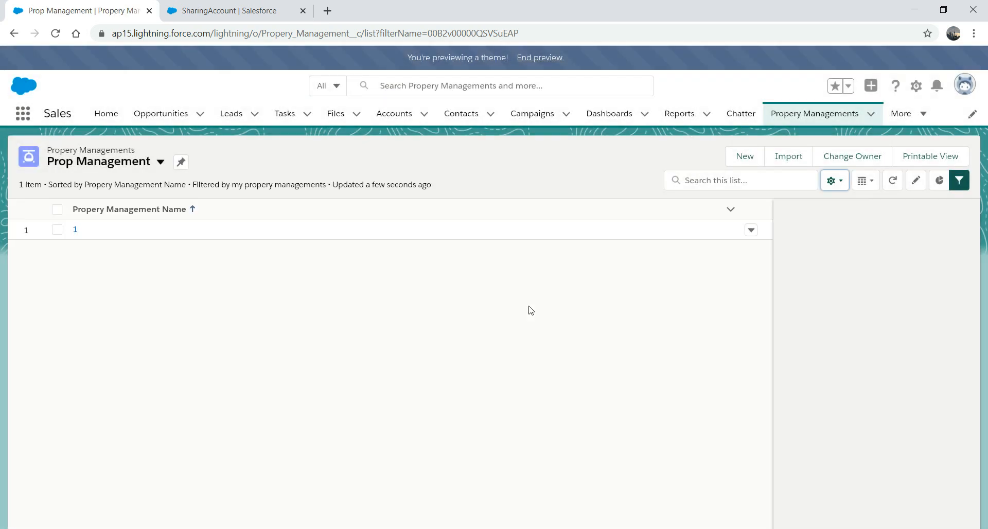
Step: Edit the list view's displayed fields, removing Propery Management Name and adding Address
left_click(839, 181)
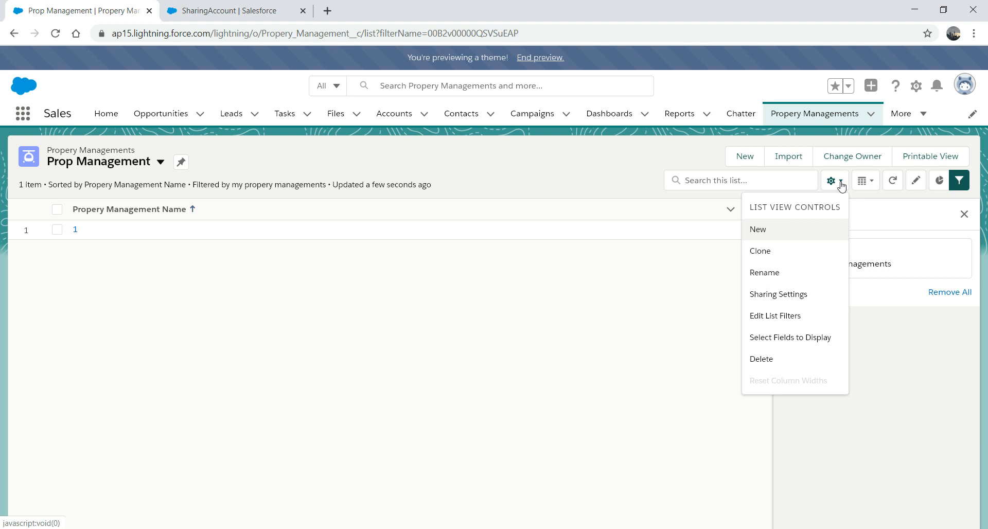
left_click(811, 339)
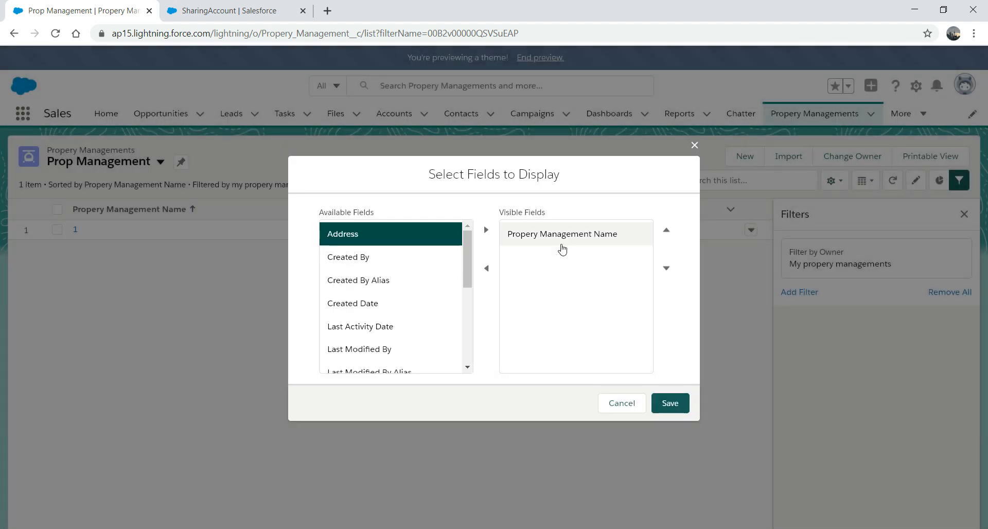
left_click(562, 235)
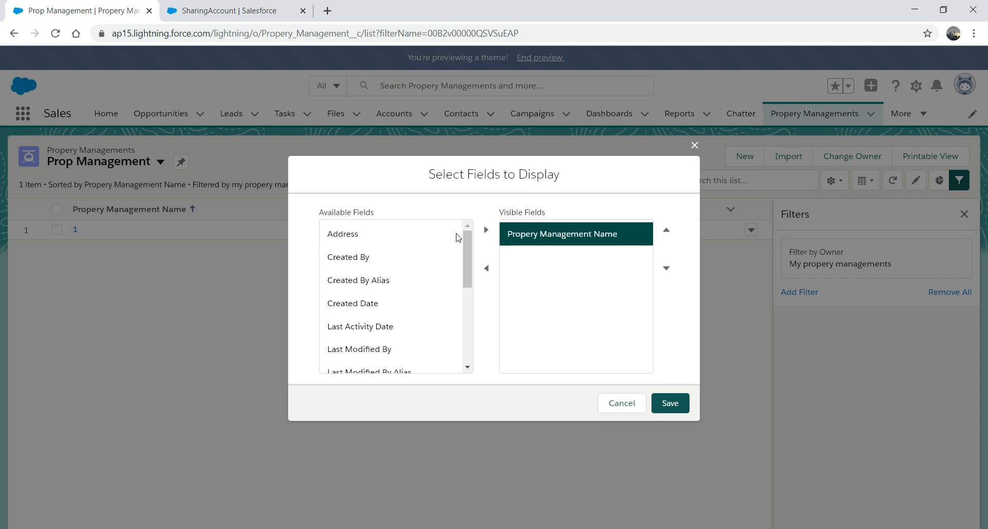
left_click(391, 236)
left_click(509, 235)
left_click(486, 268)
left_click(346, 233)
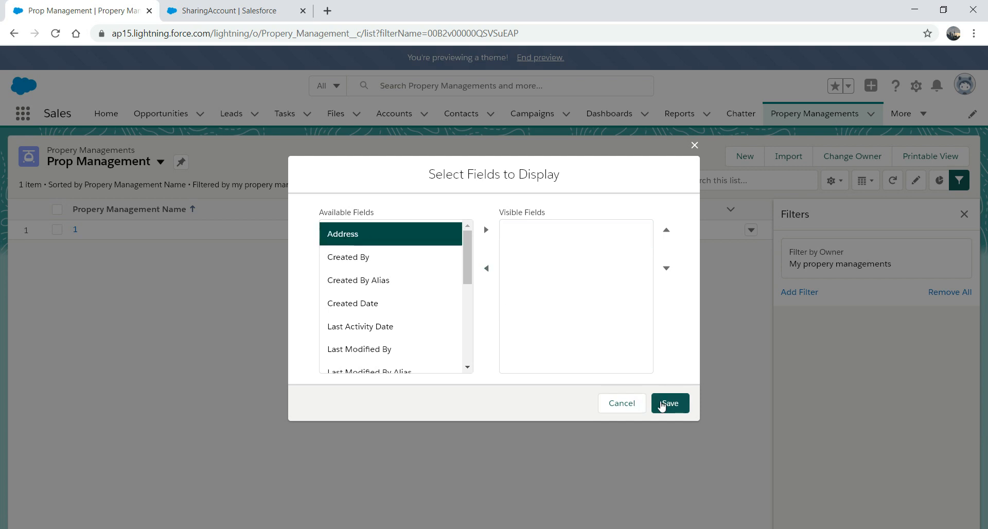
left_click(486, 232)
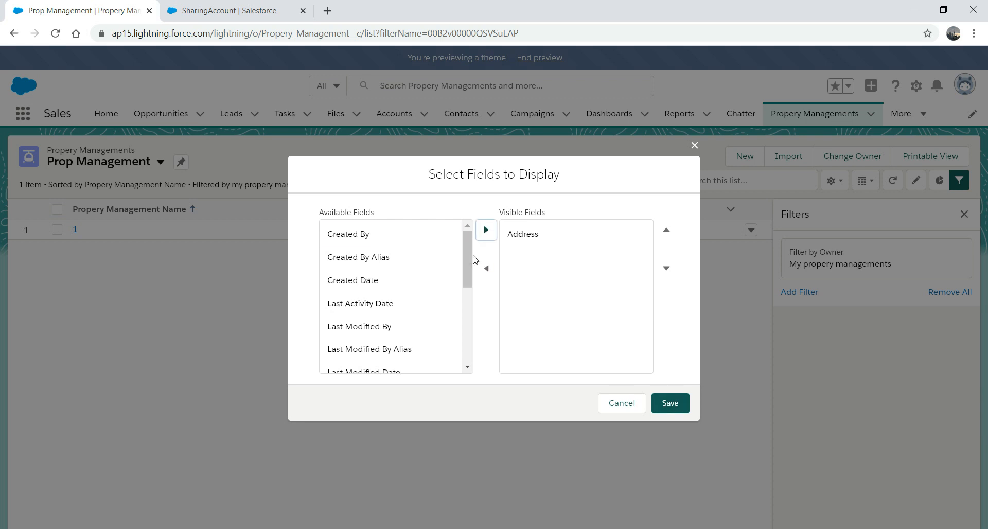
Step: Add Property Name, Price and Selling Date to the list view's visible fields
left_click_drag(466, 283, 467, 334)
left_click(375, 318)
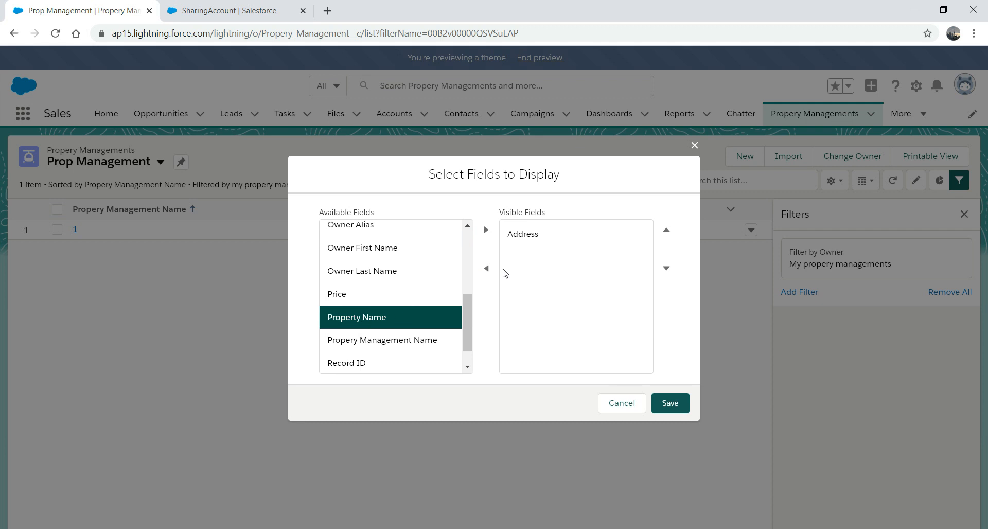
left_click(487, 231)
left_click(338, 295)
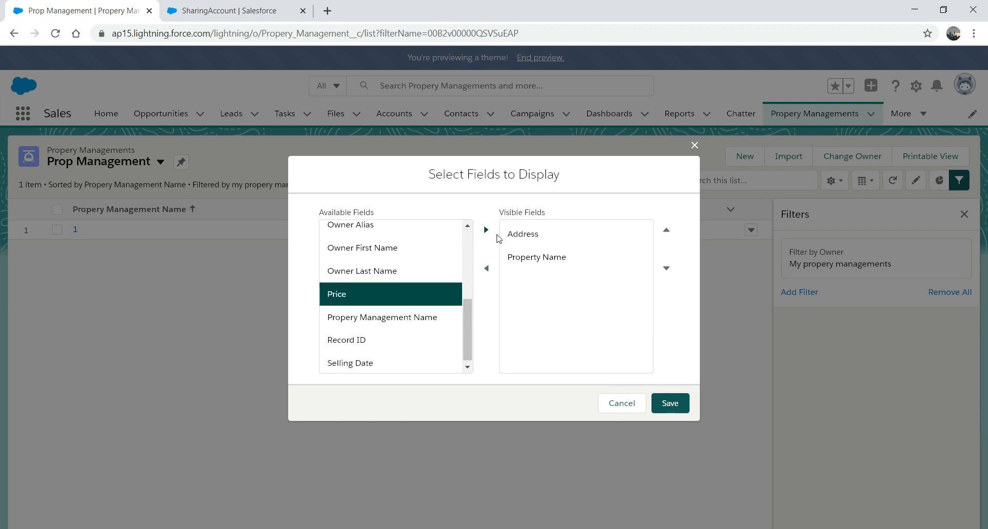
left_click(487, 232)
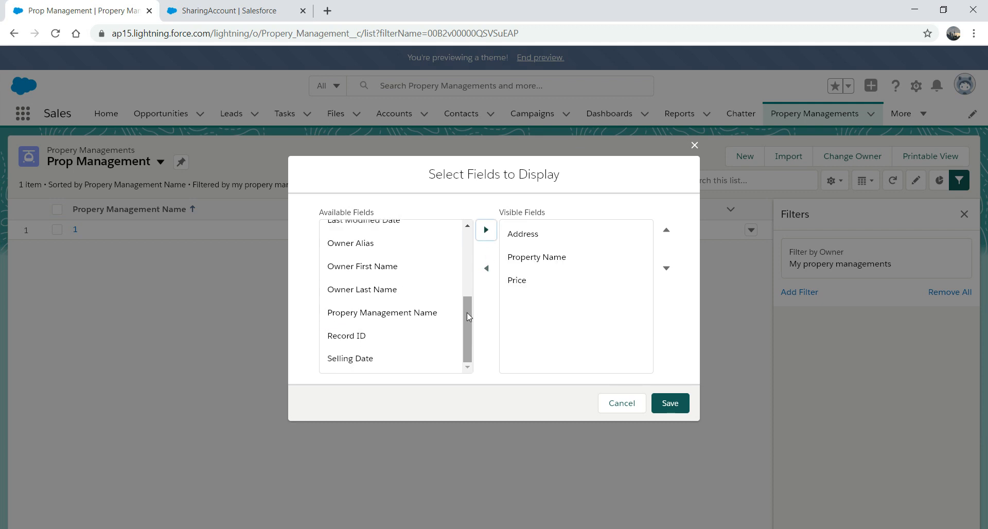
left_click(358, 362)
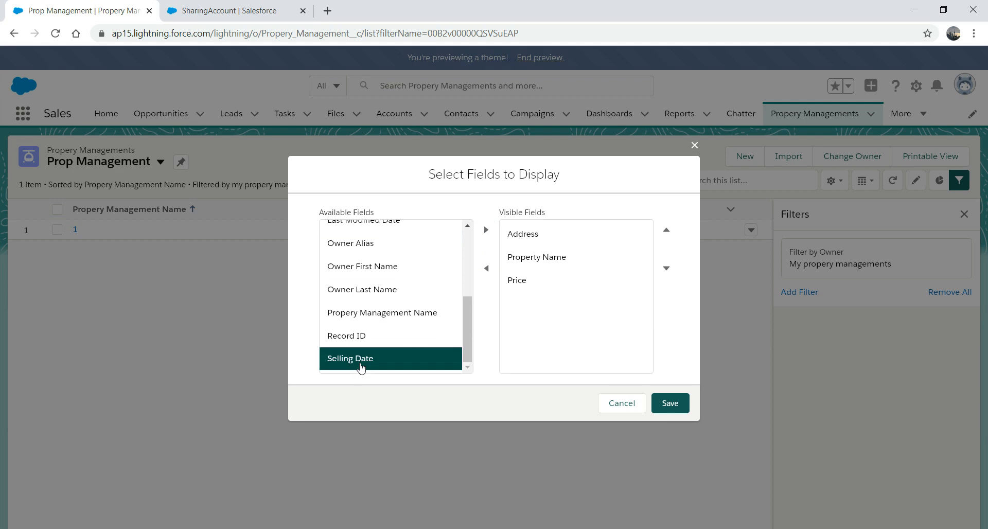
left_click(486, 232)
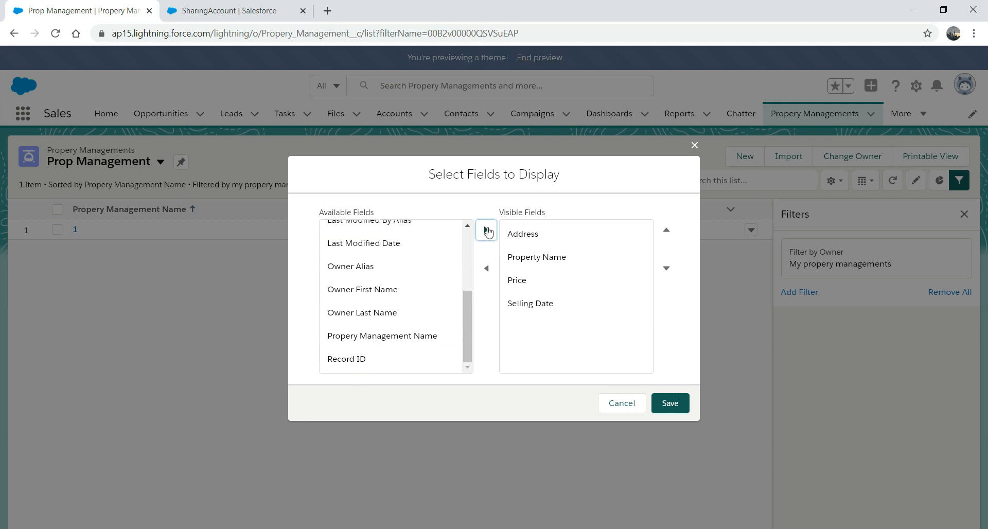
Step: Reorder the visible fields to Property Name, Price, Selling Date, Address and save the field selection
left_click(512, 284)
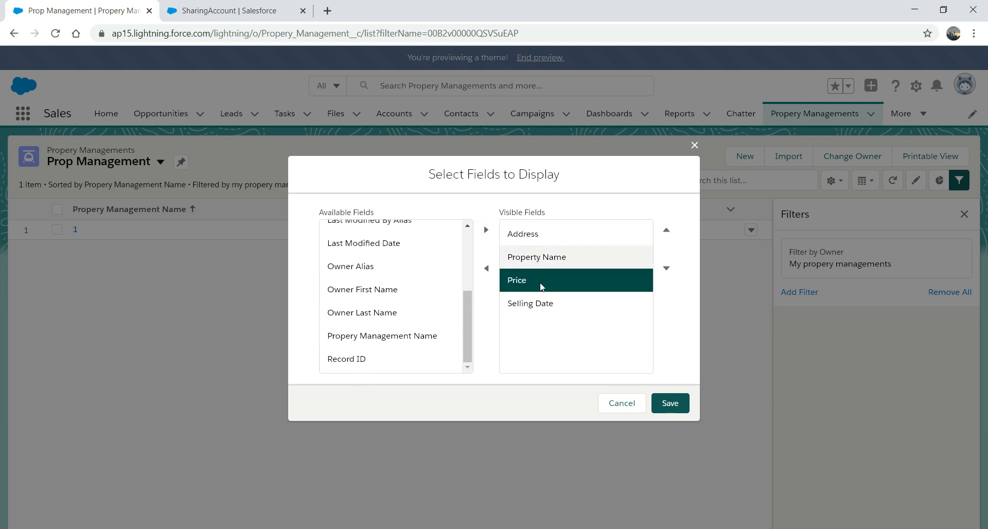
left_click(547, 258)
left_click(666, 232)
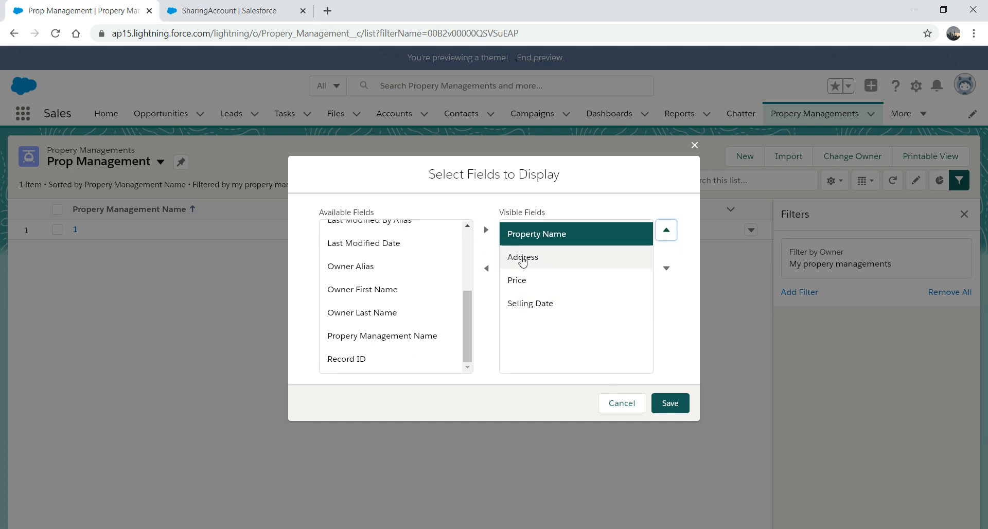
left_click(523, 260)
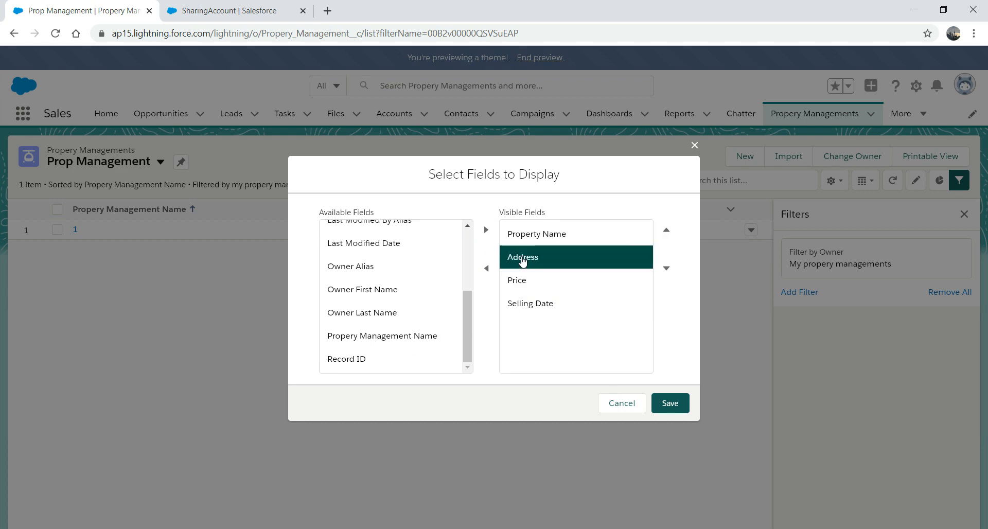
left_click(666, 269)
left_click(667, 269)
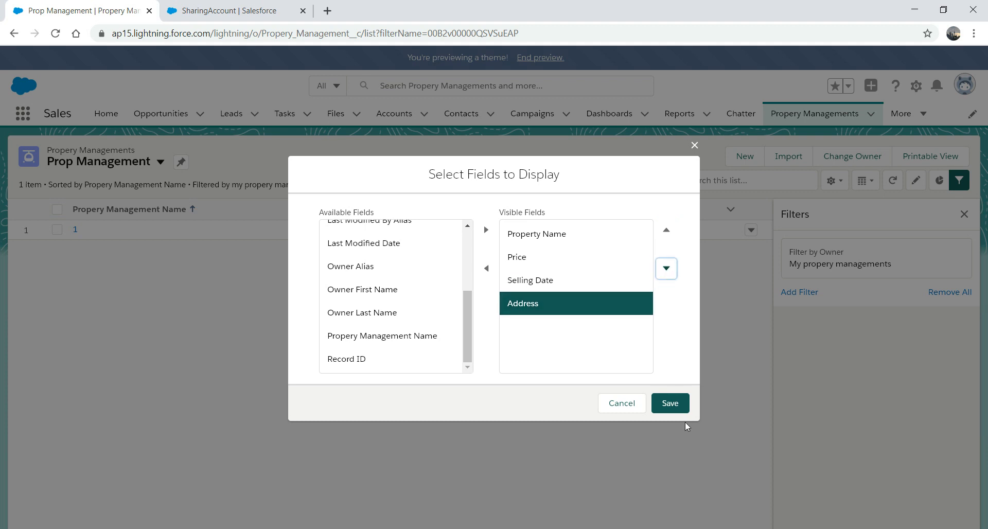
left_click(676, 410)
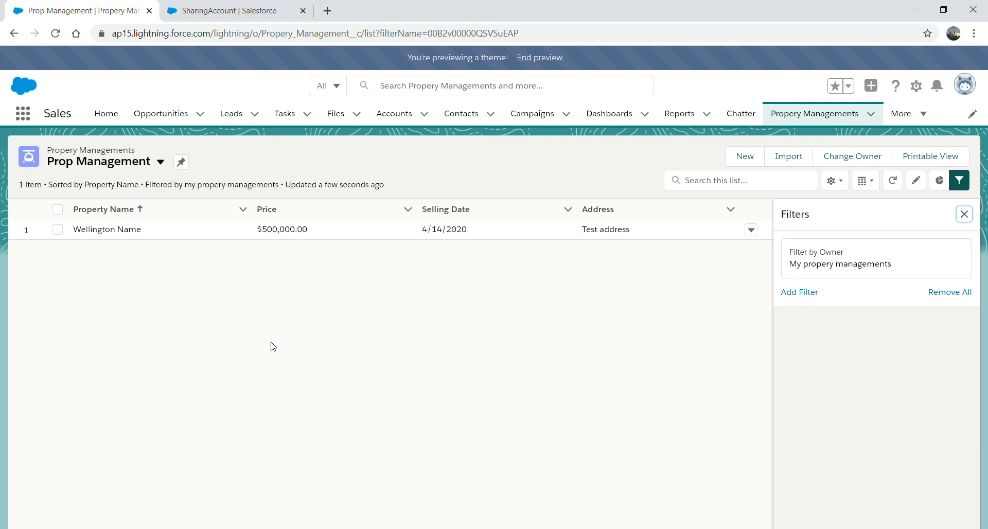
Step: Open the Propery Management object's setup details for editing from the list, look them over and close them
left_click(937, 88)
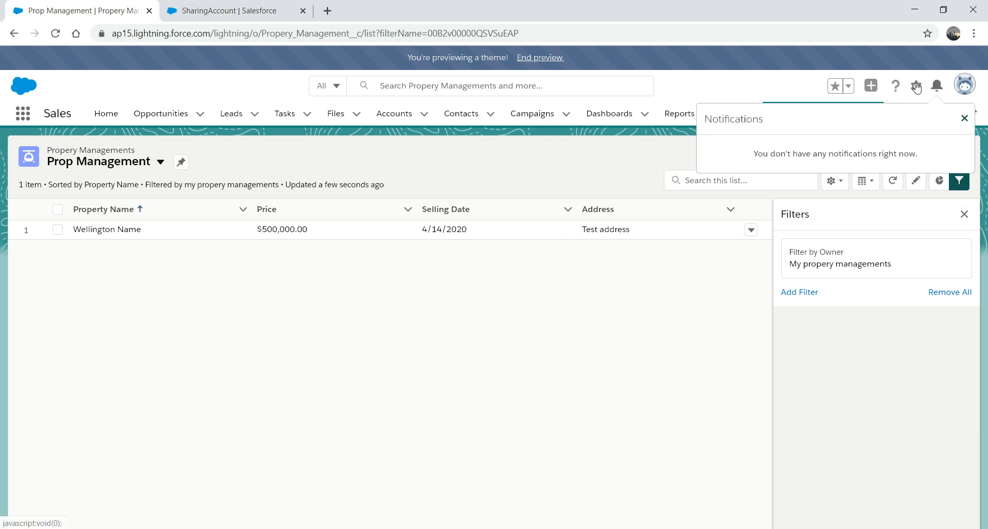
left_click(916, 88)
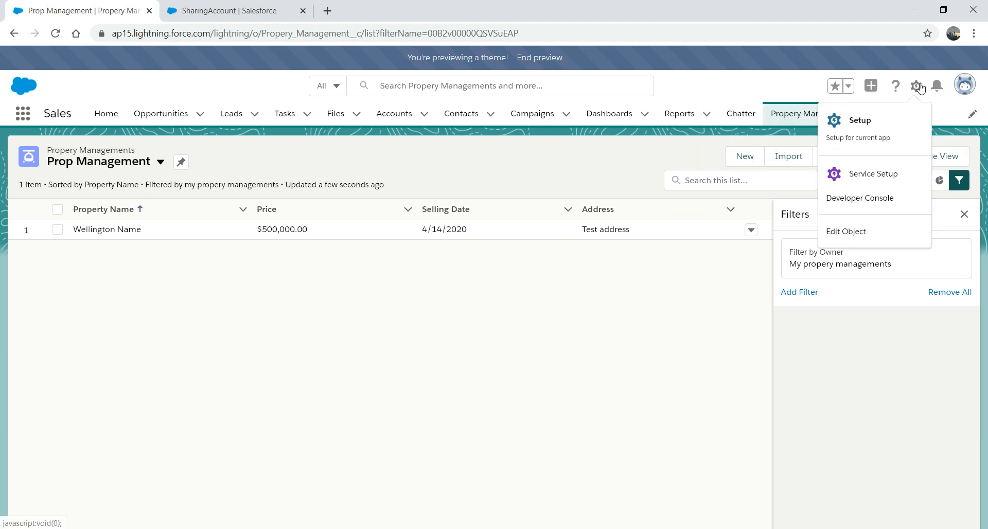
left_click(856, 234)
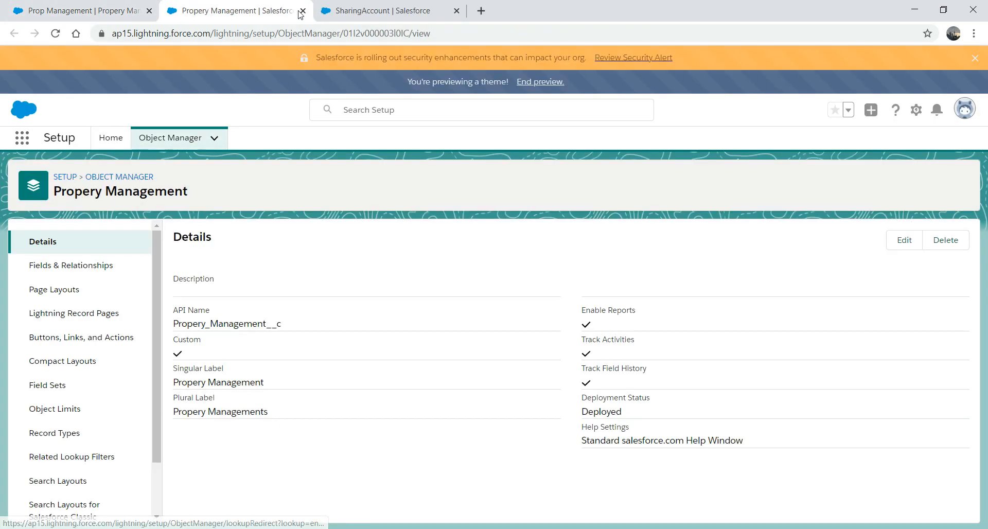
left_click(302, 11)
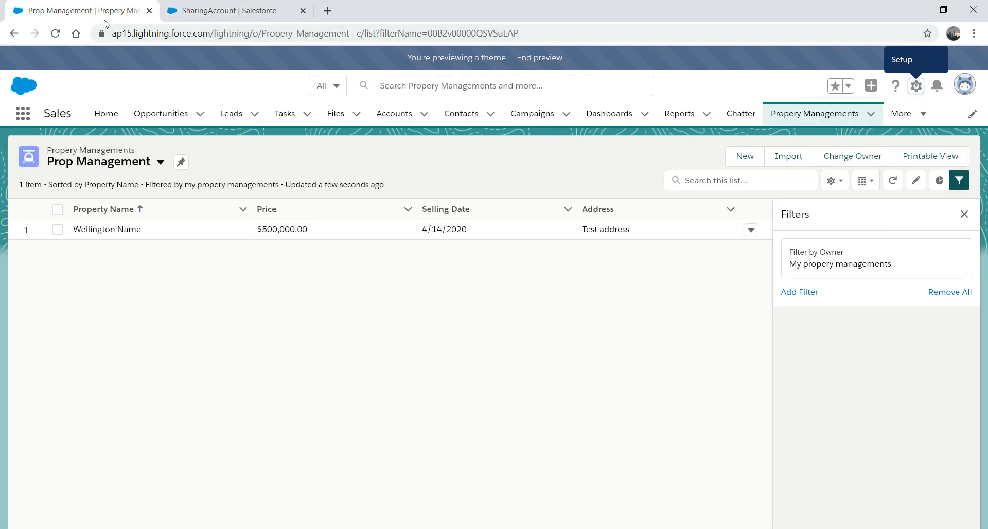
Step: Go to Dashboards, view the Dashboard object's setup details and return to the Dashboards page
left_click(599, 116)
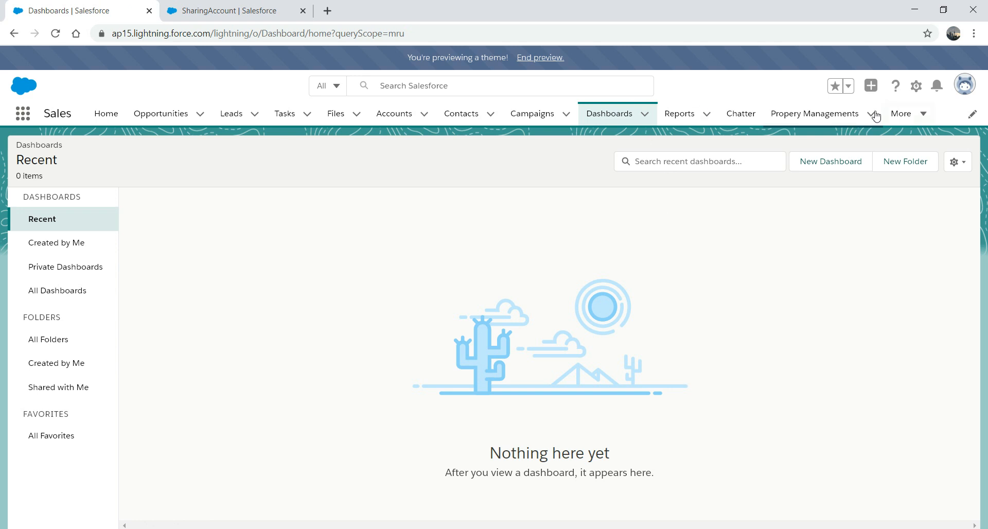
left_click(914, 87)
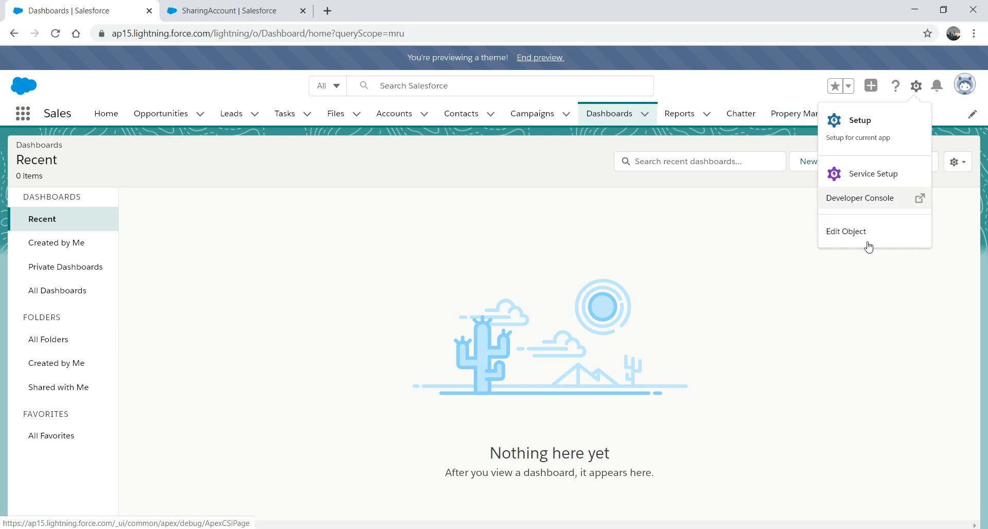
left_click(853, 234)
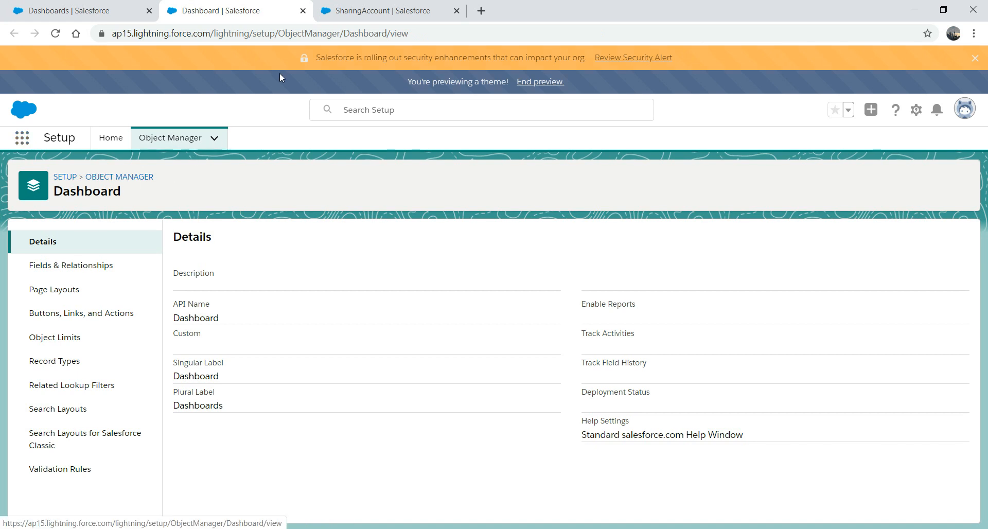
left_click(78, 12)
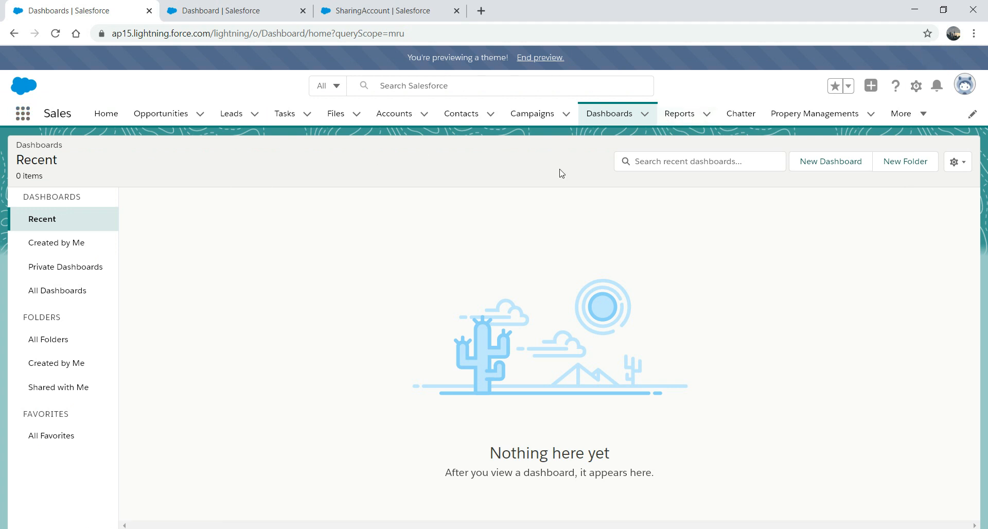
Step: Open the SharingAccount account record and review its Details and Related information
left_click(397, 114)
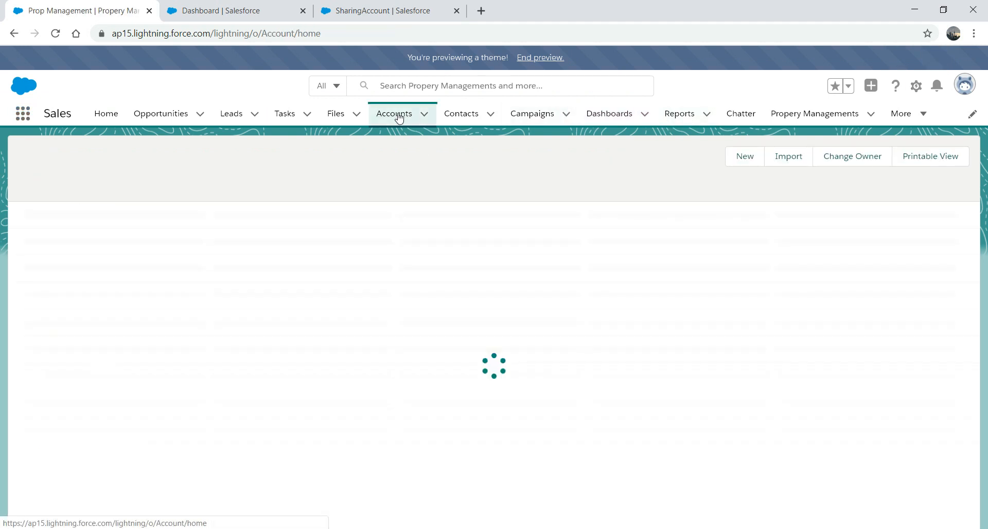
left_click(109, 228)
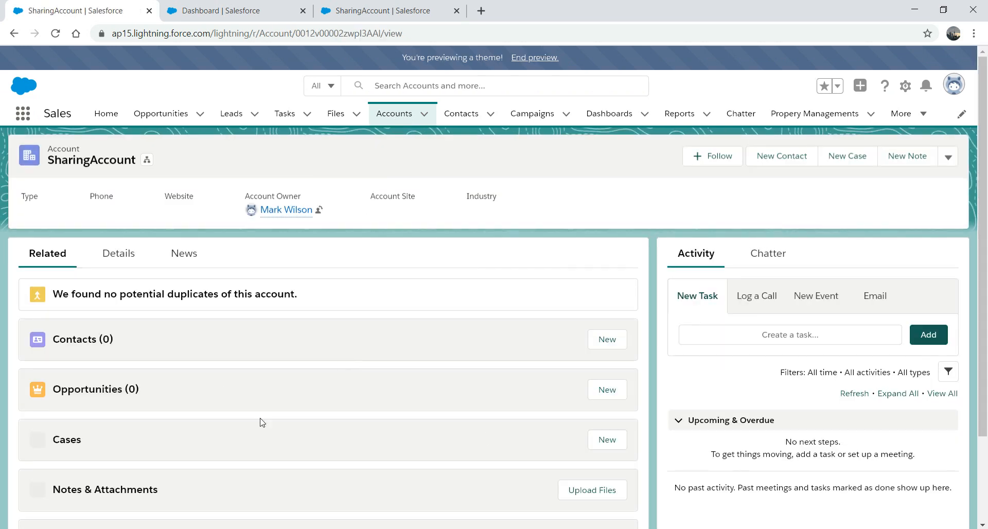
left_click(118, 253)
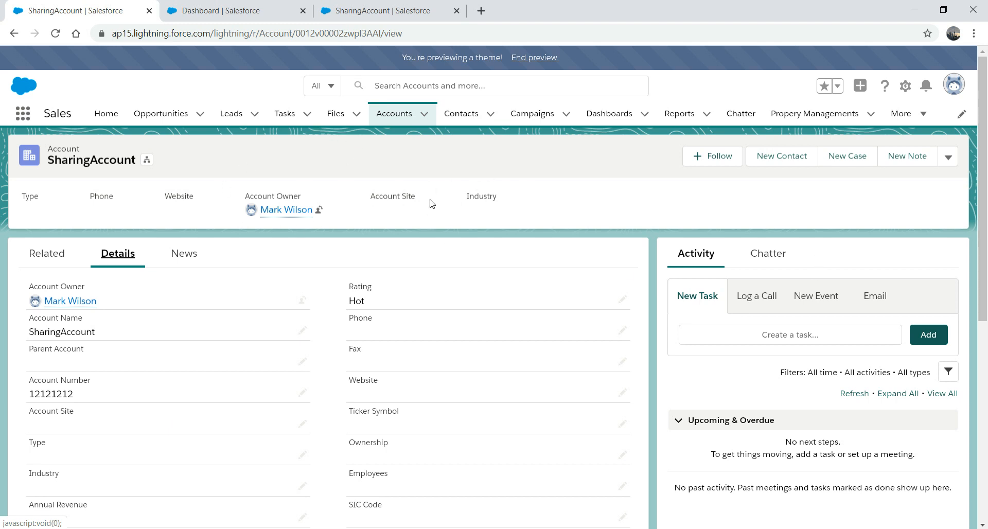
mouse_move(980, 255)
left_mouse_down()
mouse_move(981, 457)
mouse_move(981, 256)
left_mouse_up()
left_click(48, 253)
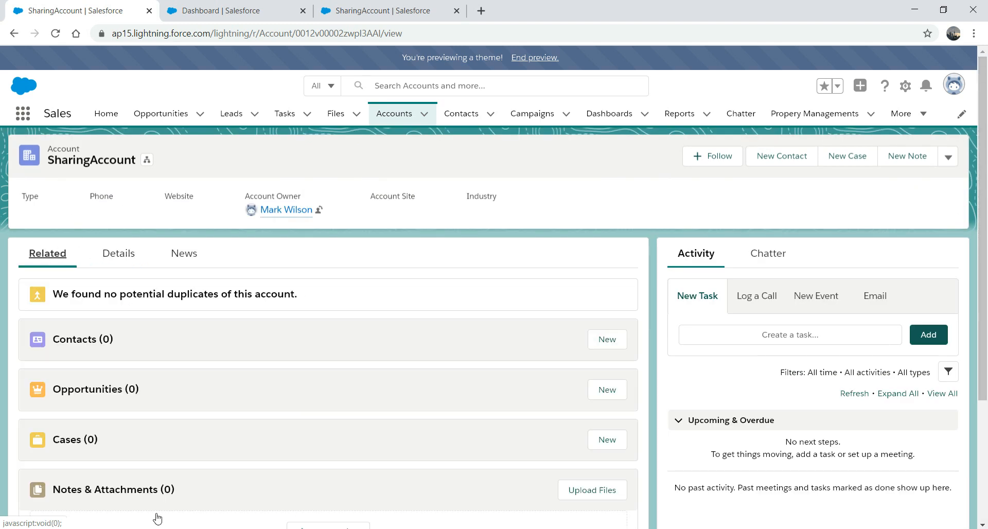
left_click(116, 255)
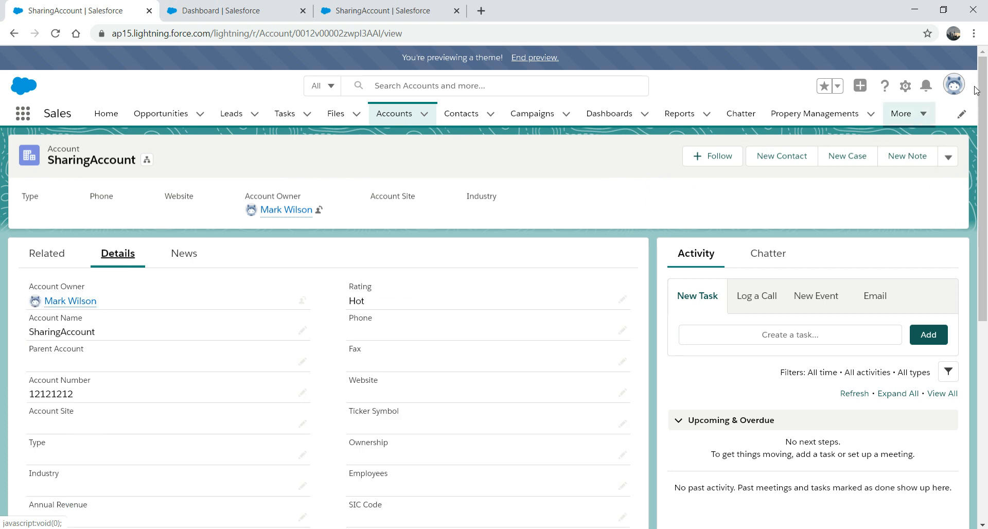
Step: Open the Account Record Page for editing in Lightning App Builder and dismiss the introductory messages
left_click(904, 87)
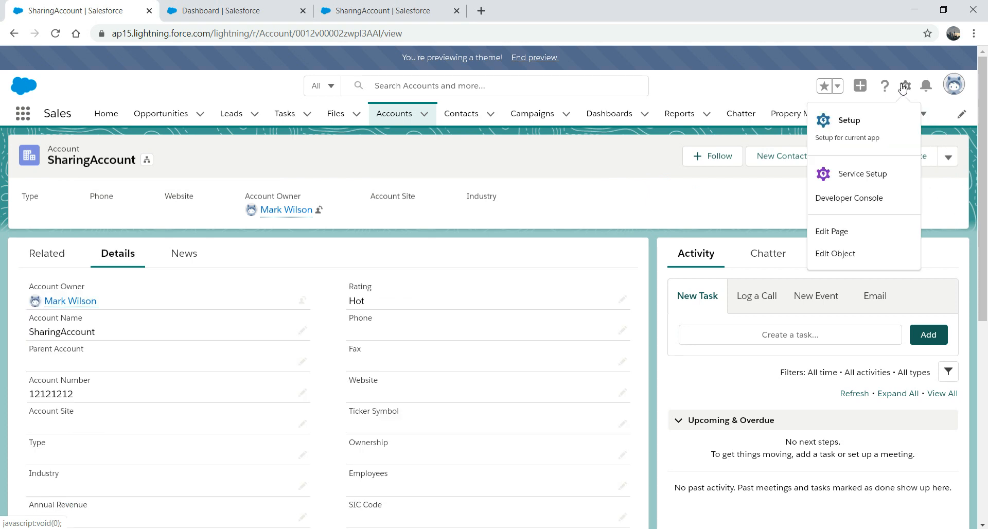
left_click(833, 239)
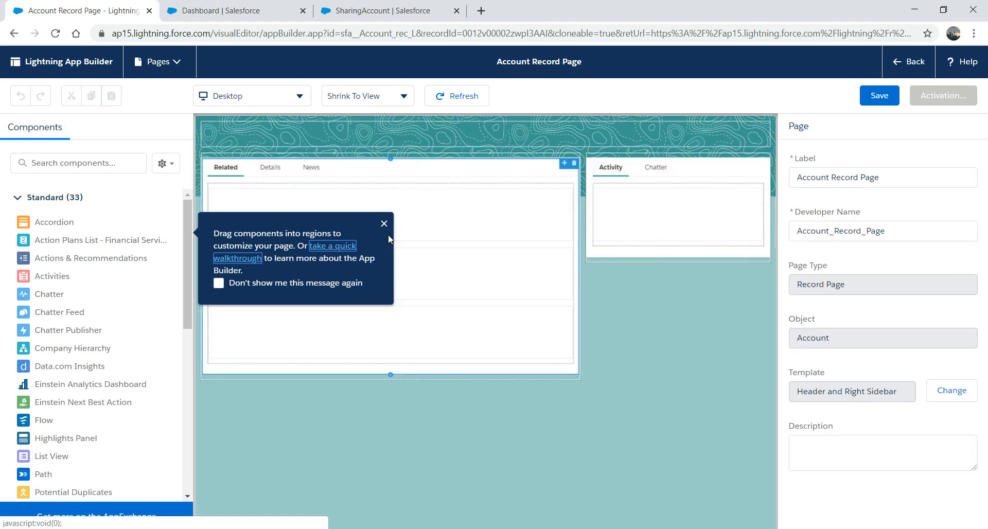
left_click(384, 223)
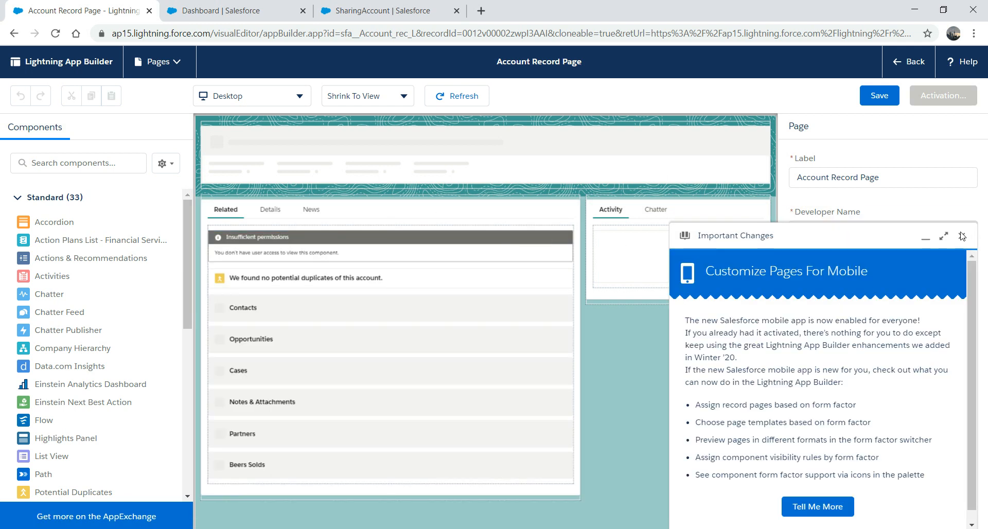
left_click(962, 235)
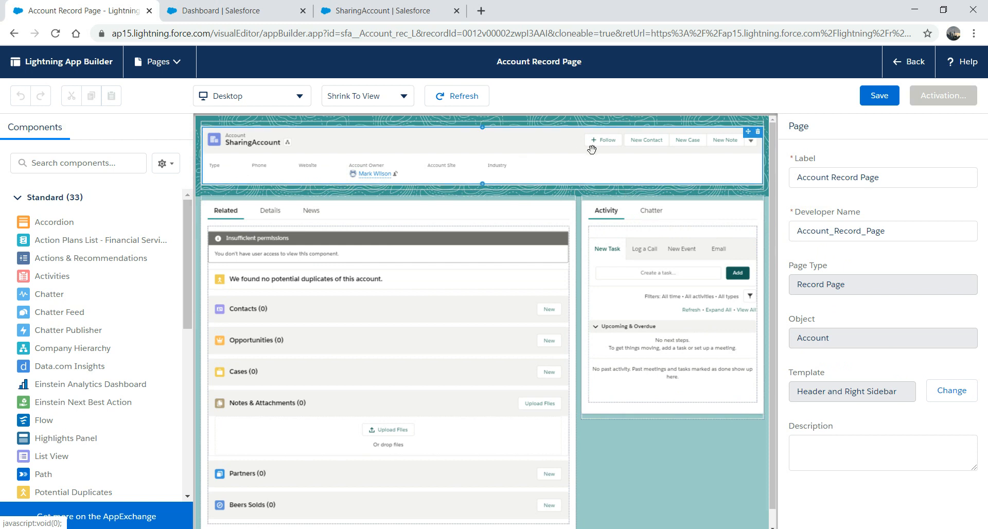
Step: Replace the account header component on the page with a Chatter Feed component
left_click(757, 134)
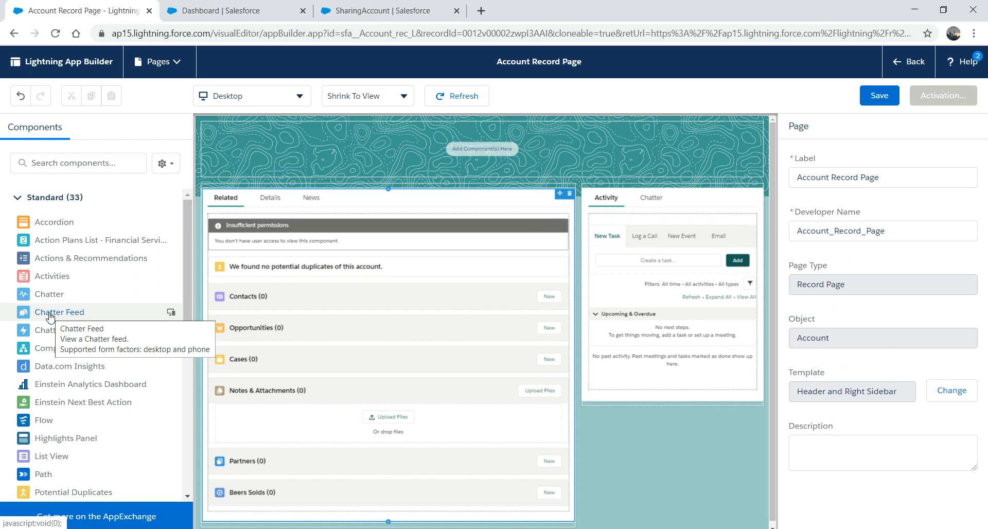
left_click_drag(49, 313, 328, 143)
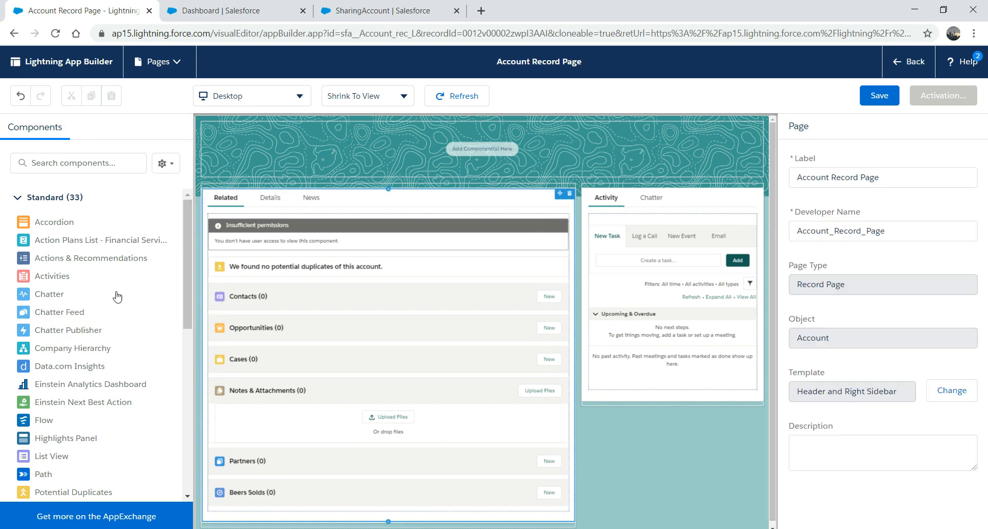
left_click_drag(61, 314, 400, 140)
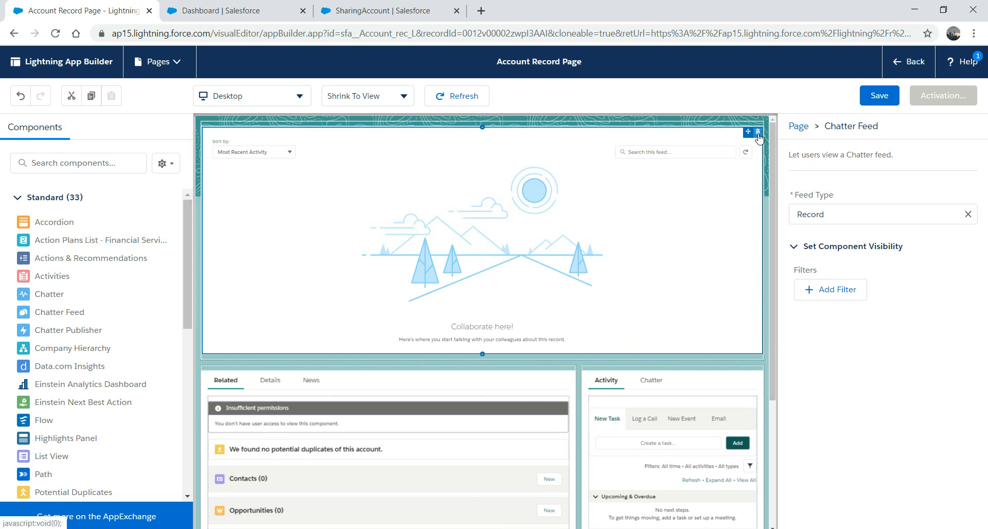
Step: Replace the Chatter Feed component in the page's header region with an Activities component
left_click(758, 133)
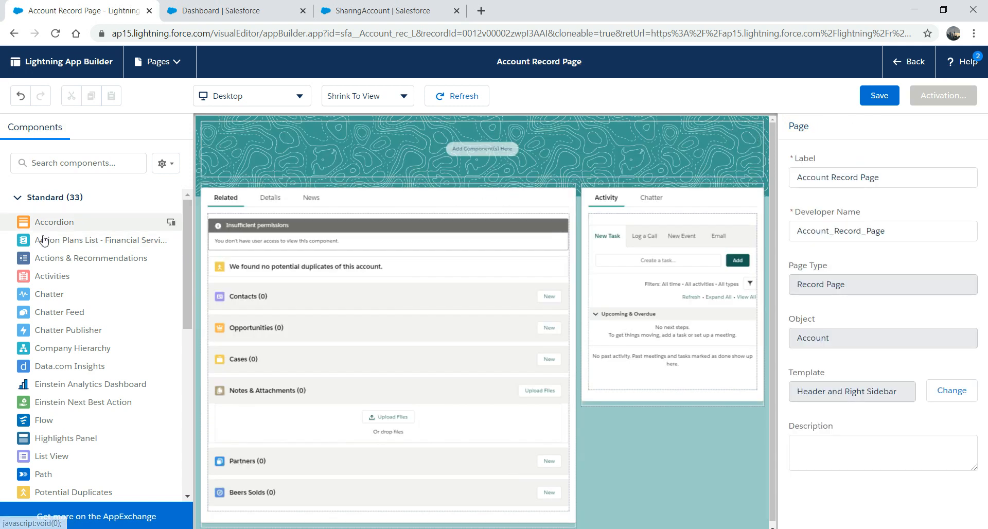
left_click(47, 278)
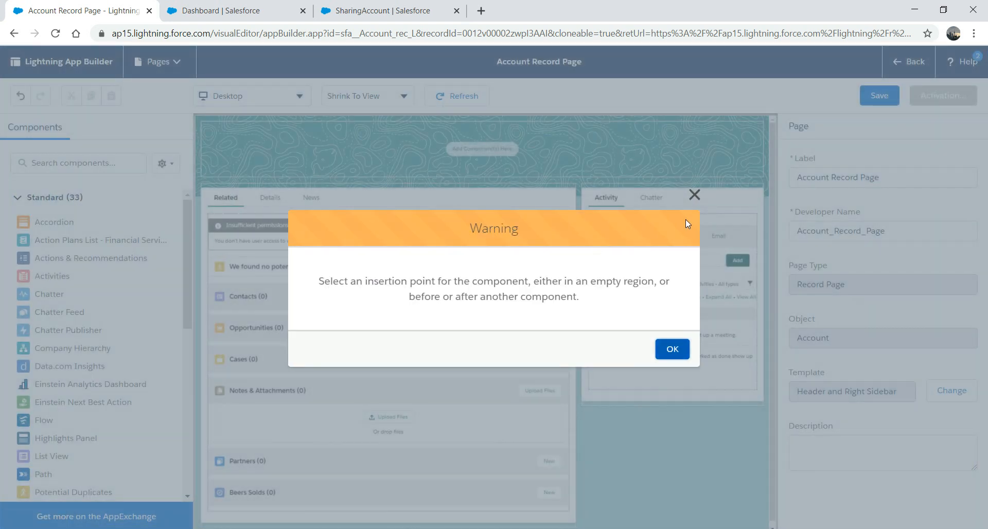
left_click(693, 195)
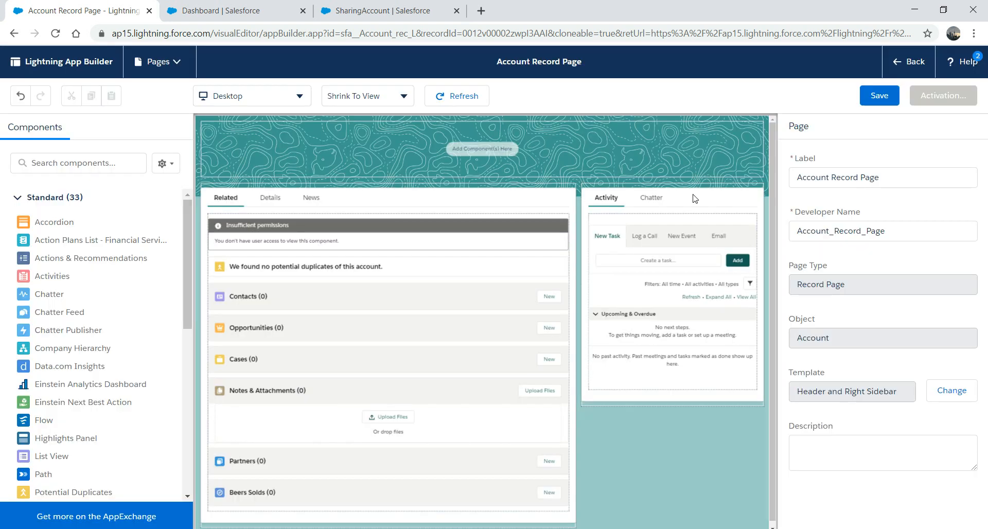
left_click_drag(61, 268, 328, 145)
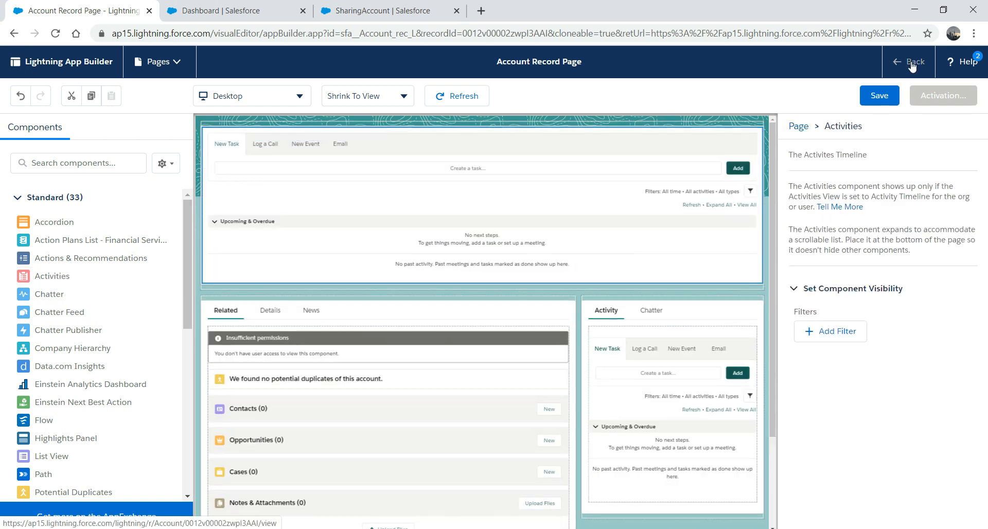
Step: Save the Account Record Page and activate it as the org default for the Desktop form factor
left_click(874, 95)
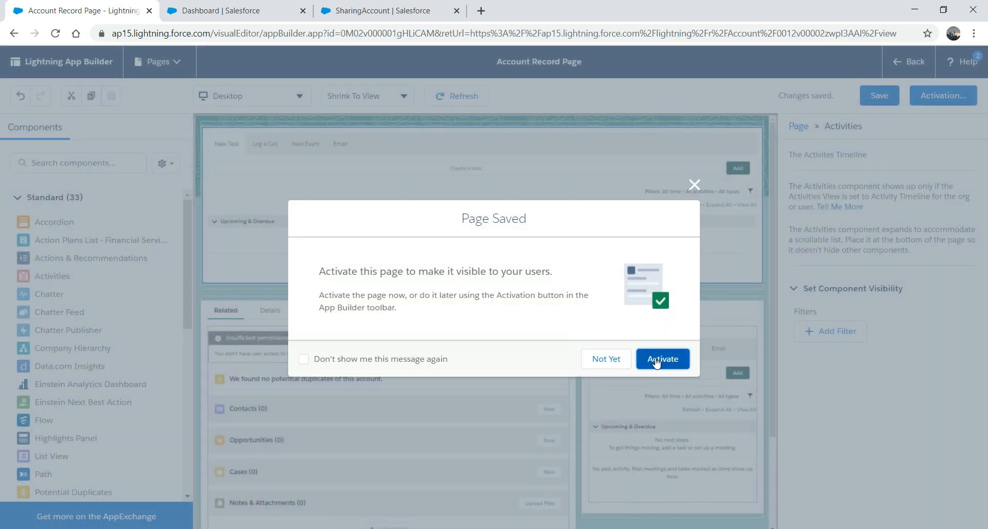
left_click(656, 361)
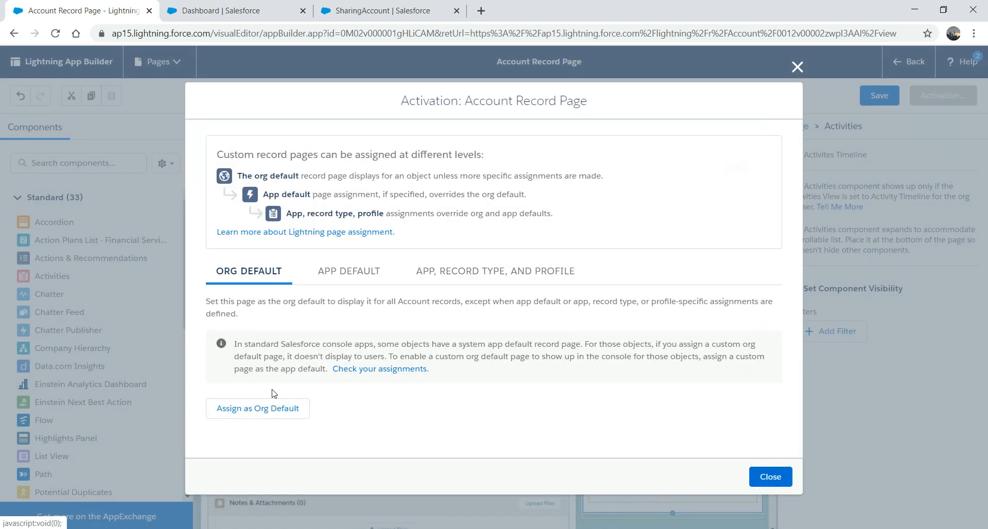
left_click(258, 408)
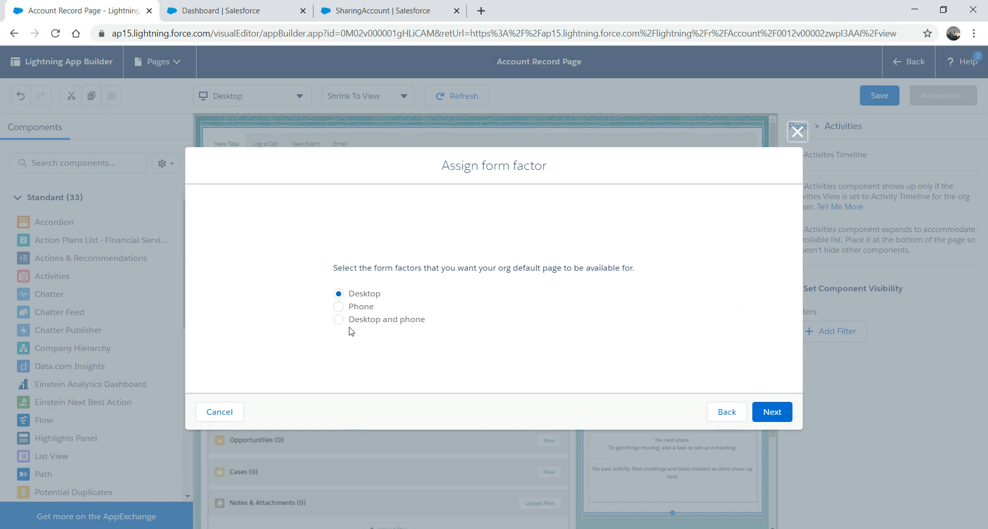
left_click(772, 412)
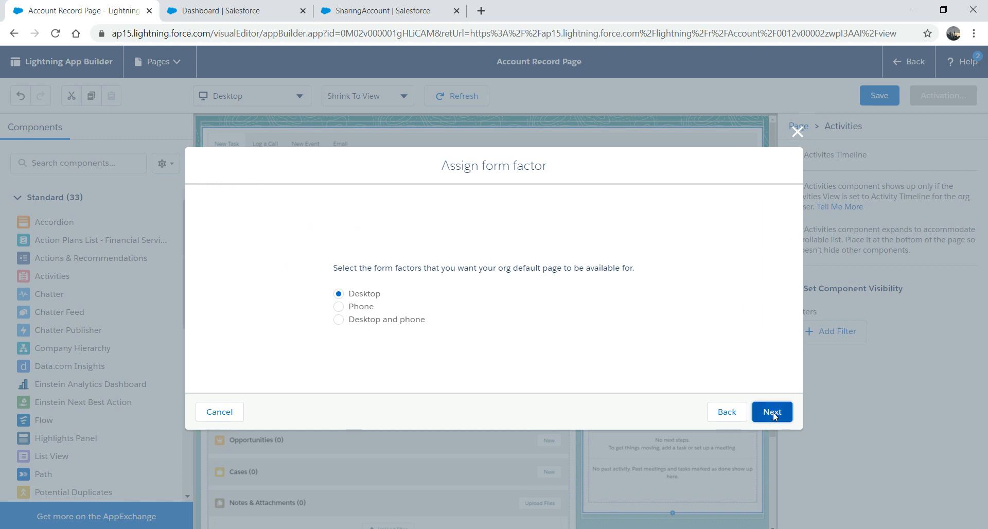
left_click(772, 373)
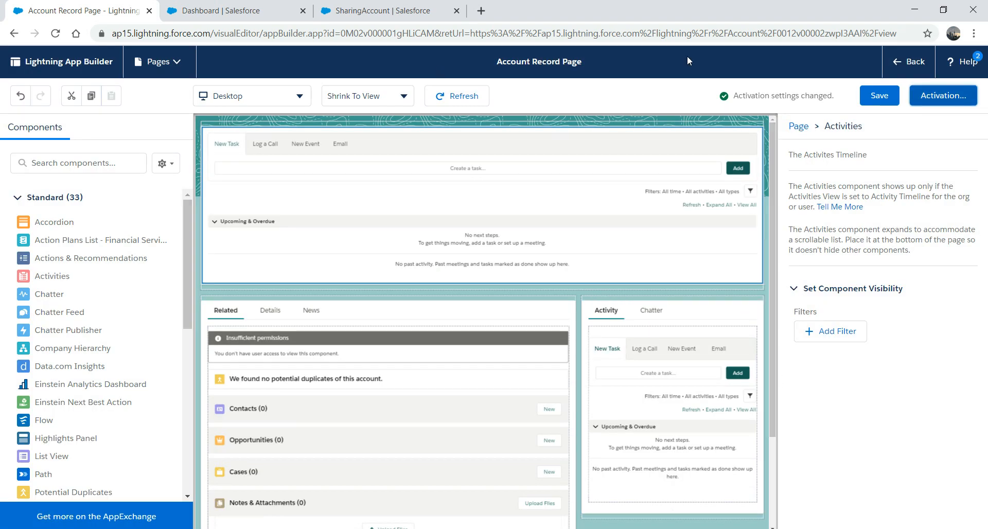
left_click(880, 95)
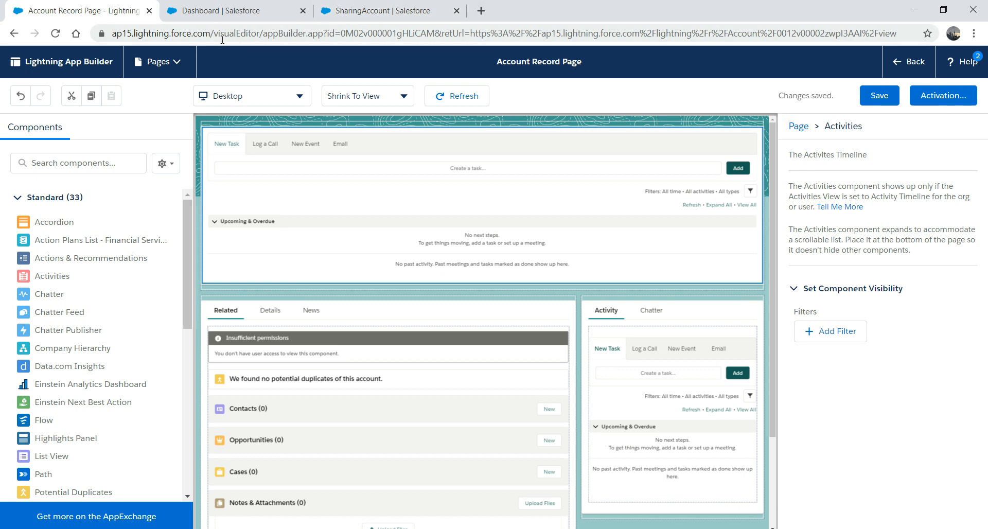
Step: In the Dashboard browser tab, load the Lightning Experience home page and open the SharingAccount record from Accounts
left_click(215, 6)
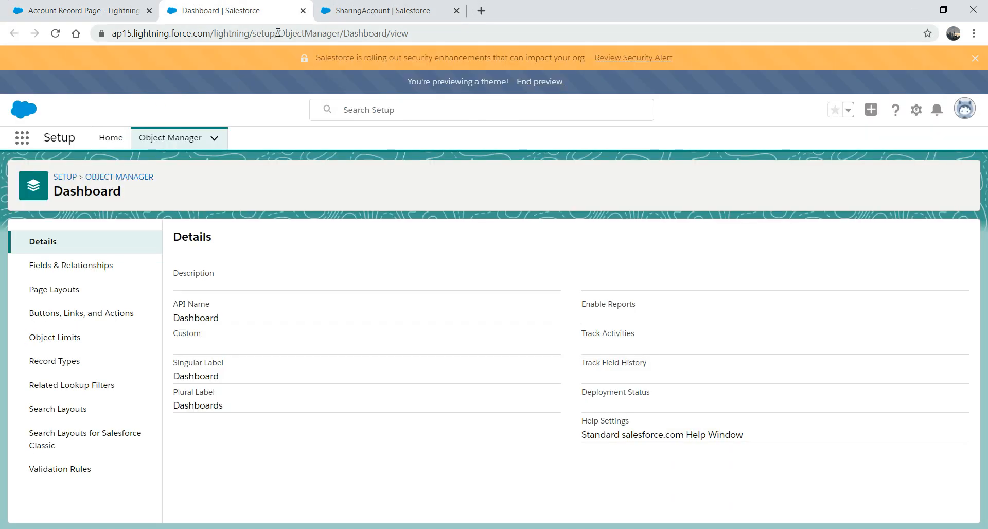
left_click_drag(254, 35, 569, 38)
key("BackSpace")
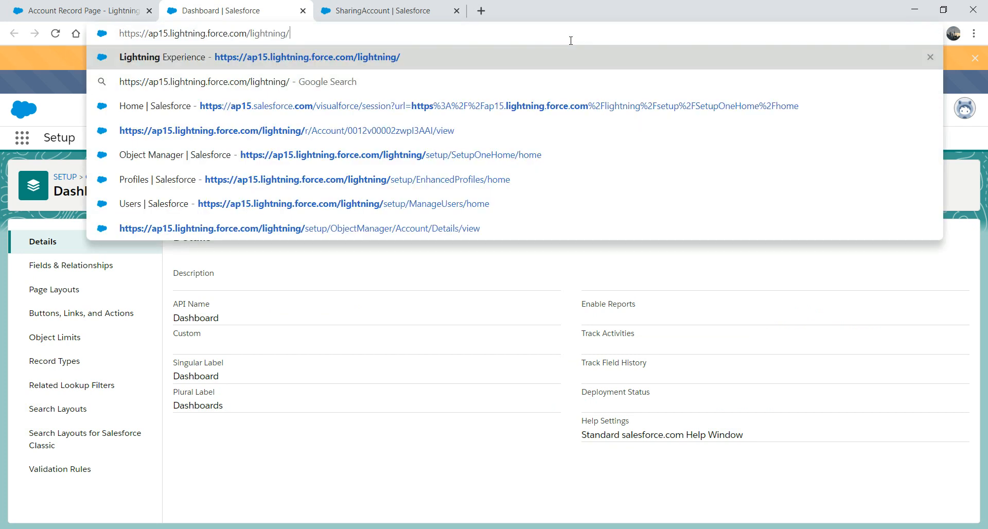
key("Return")
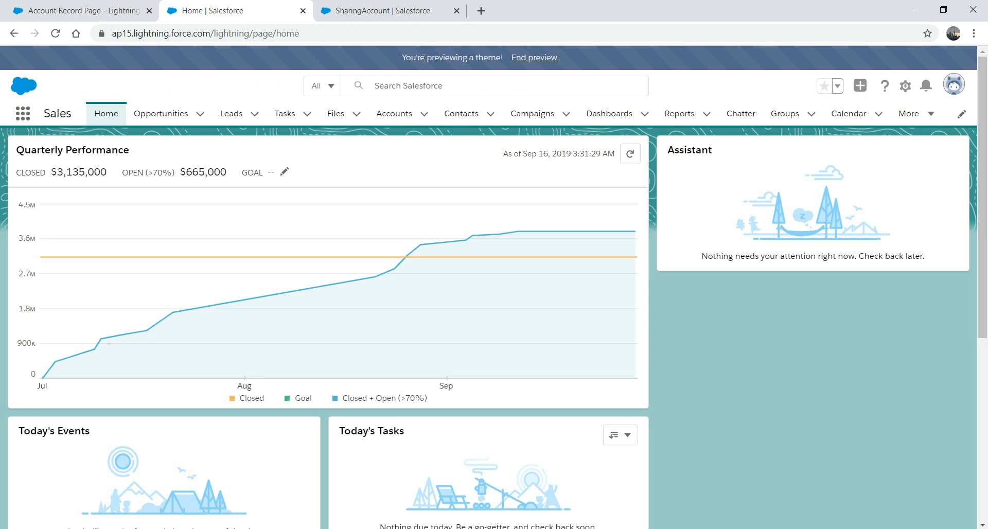
left_click(391, 115)
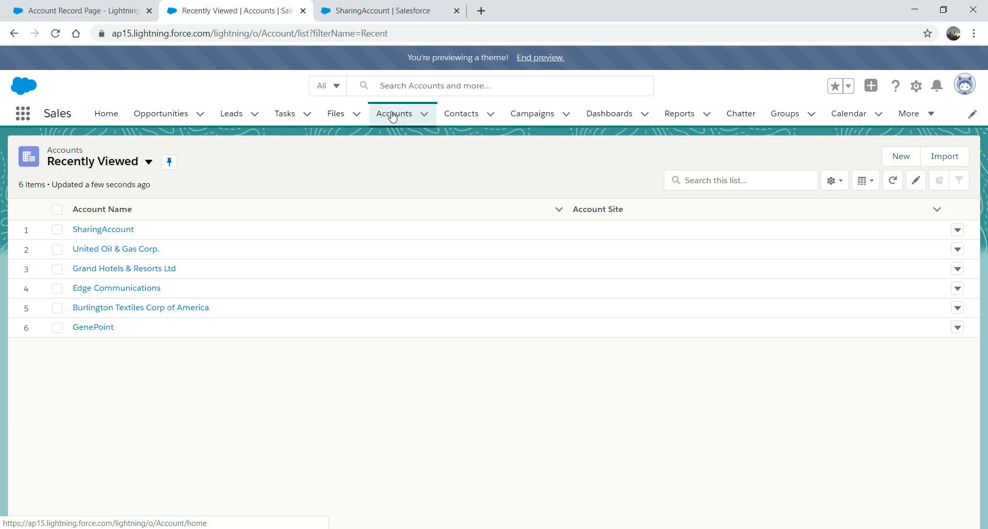
left_click(103, 225)
left_click(103, 228)
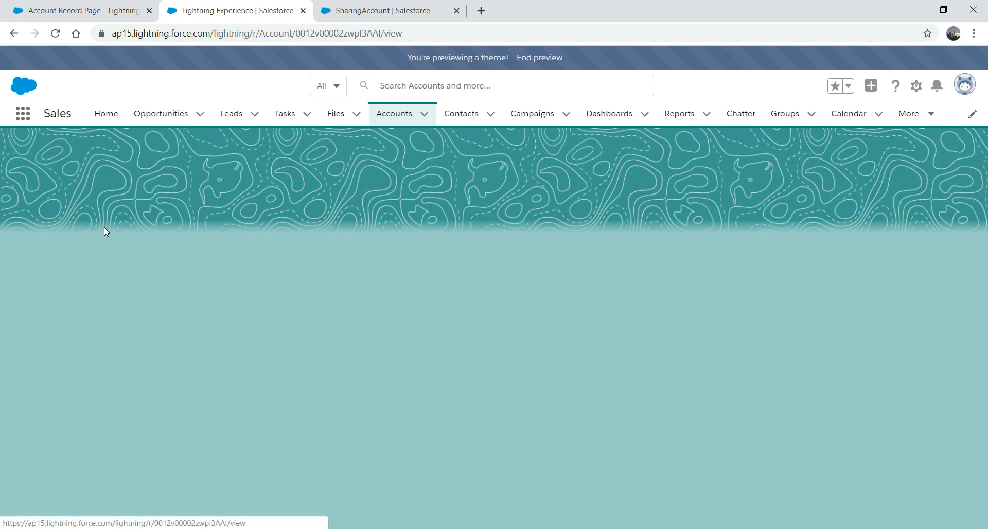